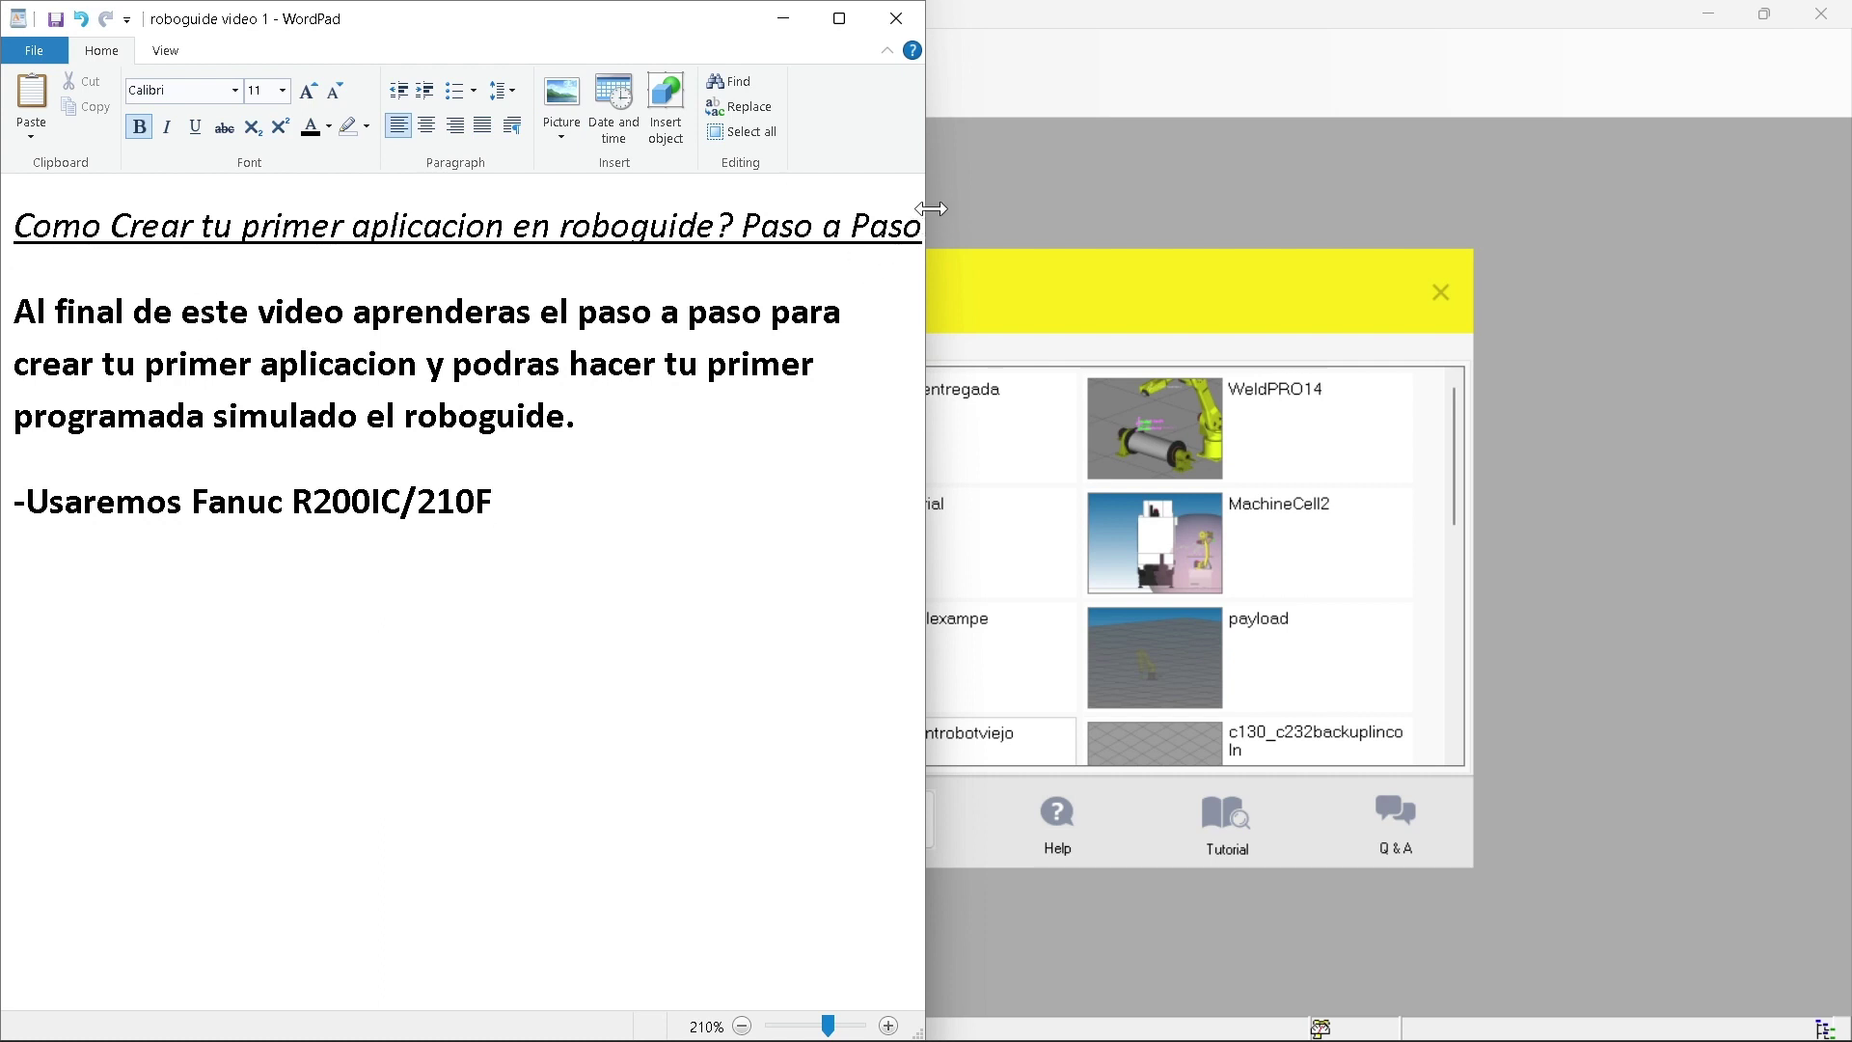
Widen the notes window and correct "programada" to "programa" in the introductory paragraph
{"action": "left_click_drag", "start_coordinate": [931, 213], "coordinate": [1036, 214]}
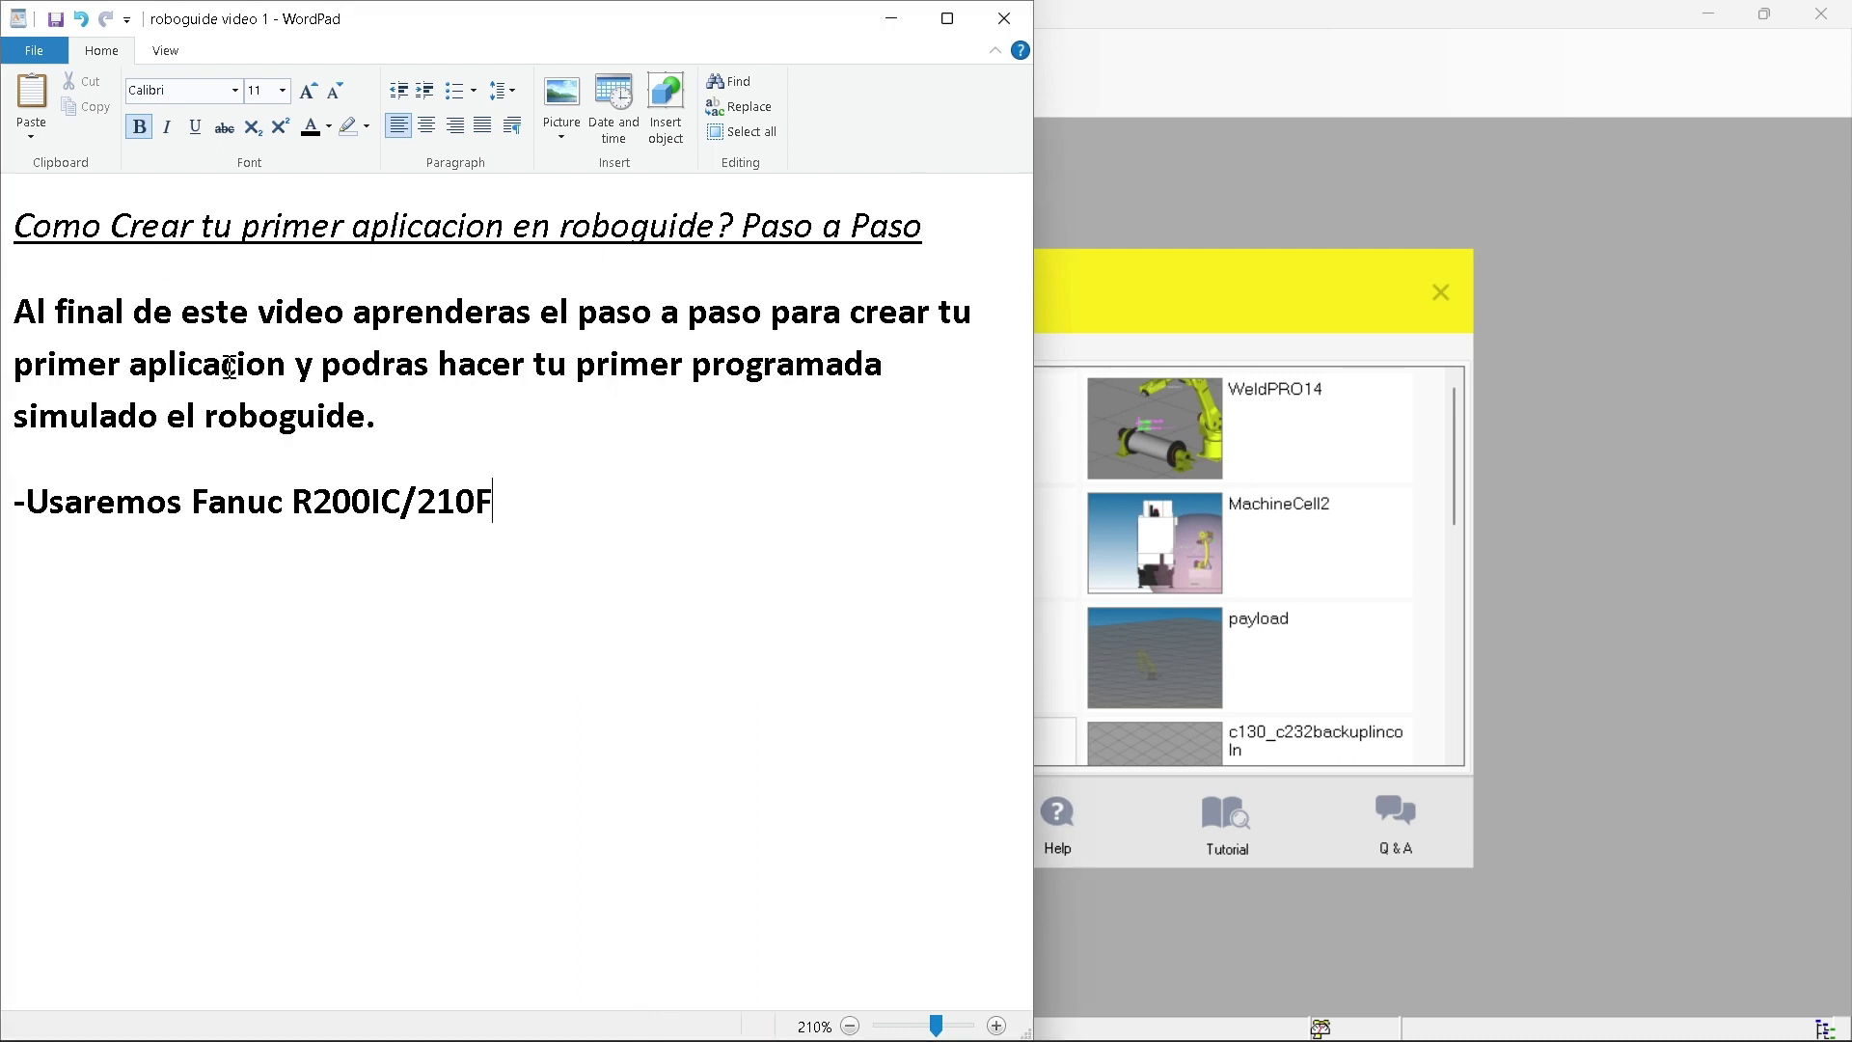
{"action": "left_click", "coordinate": [905, 390]}
{"action": "key", "text": "BackSpace"}
{"action": "key", "text": "BackSpace"}
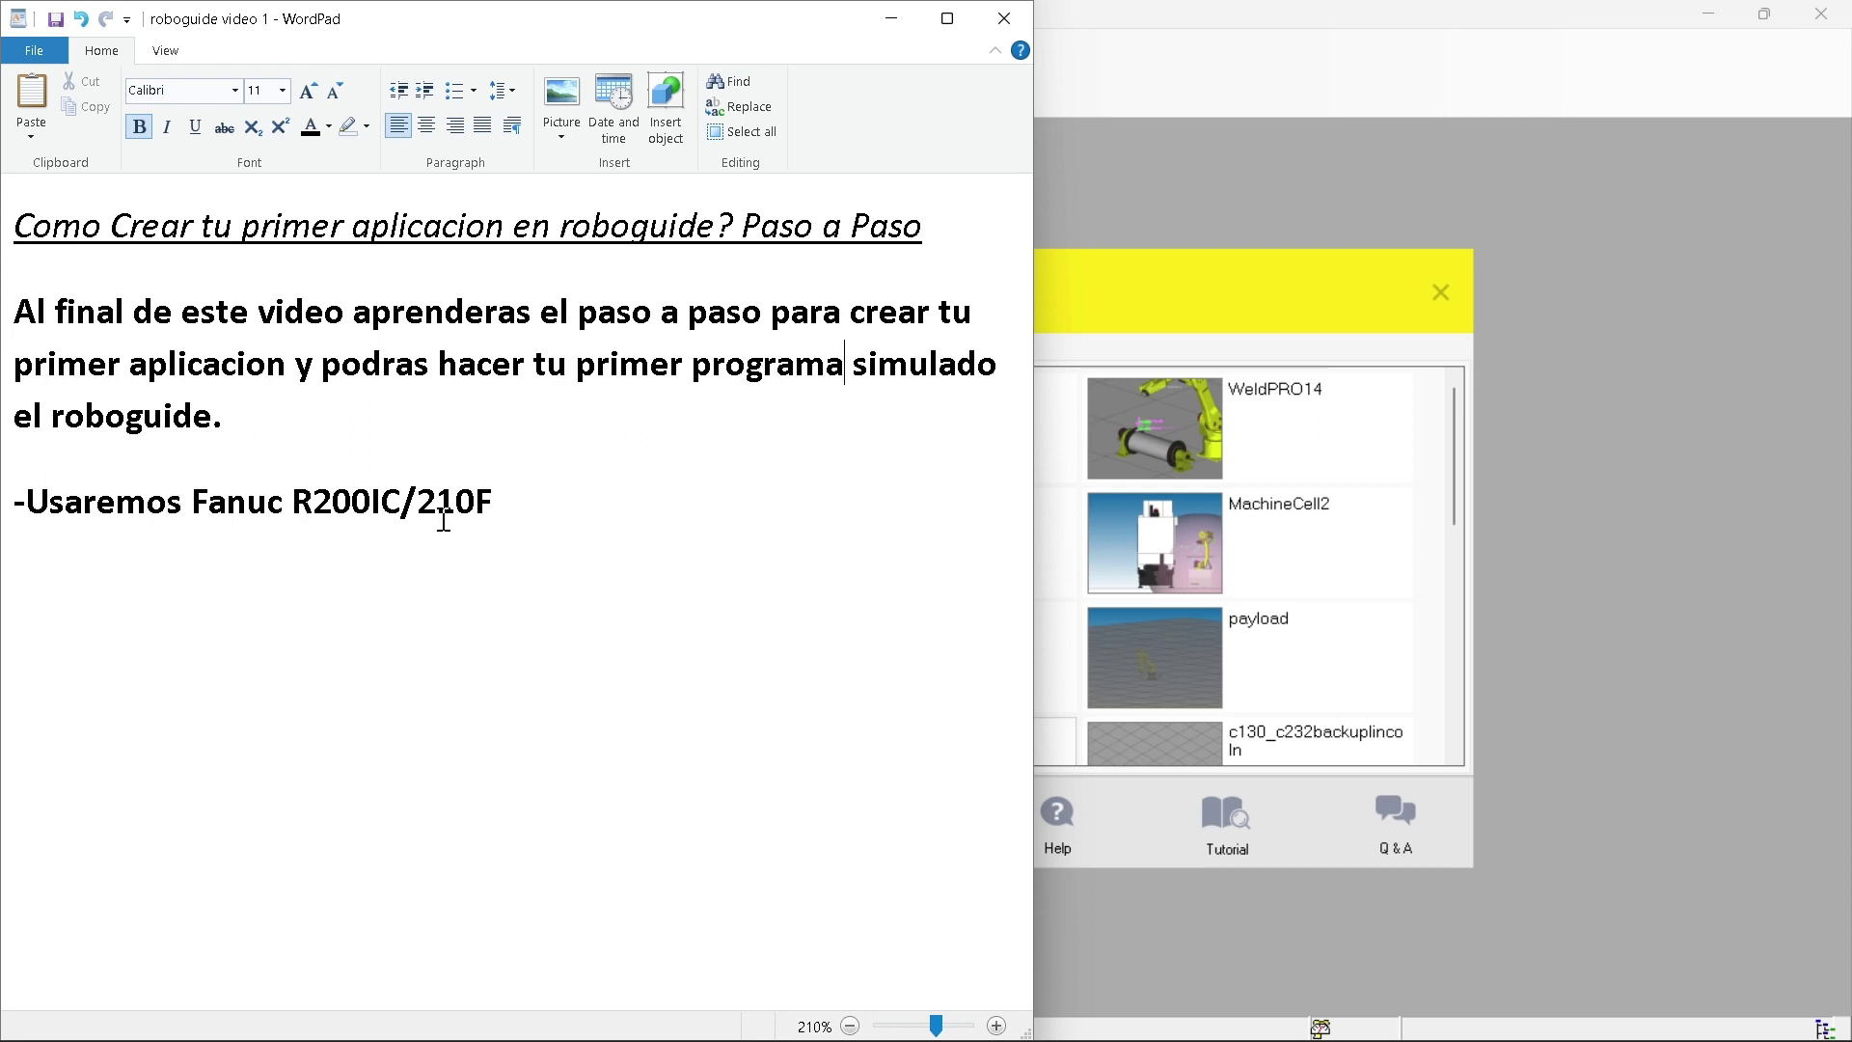
Switch to ROBOGUIDE and search the computer's apps for "robog"
{"action": "left_click", "coordinate": [1141, 294]}
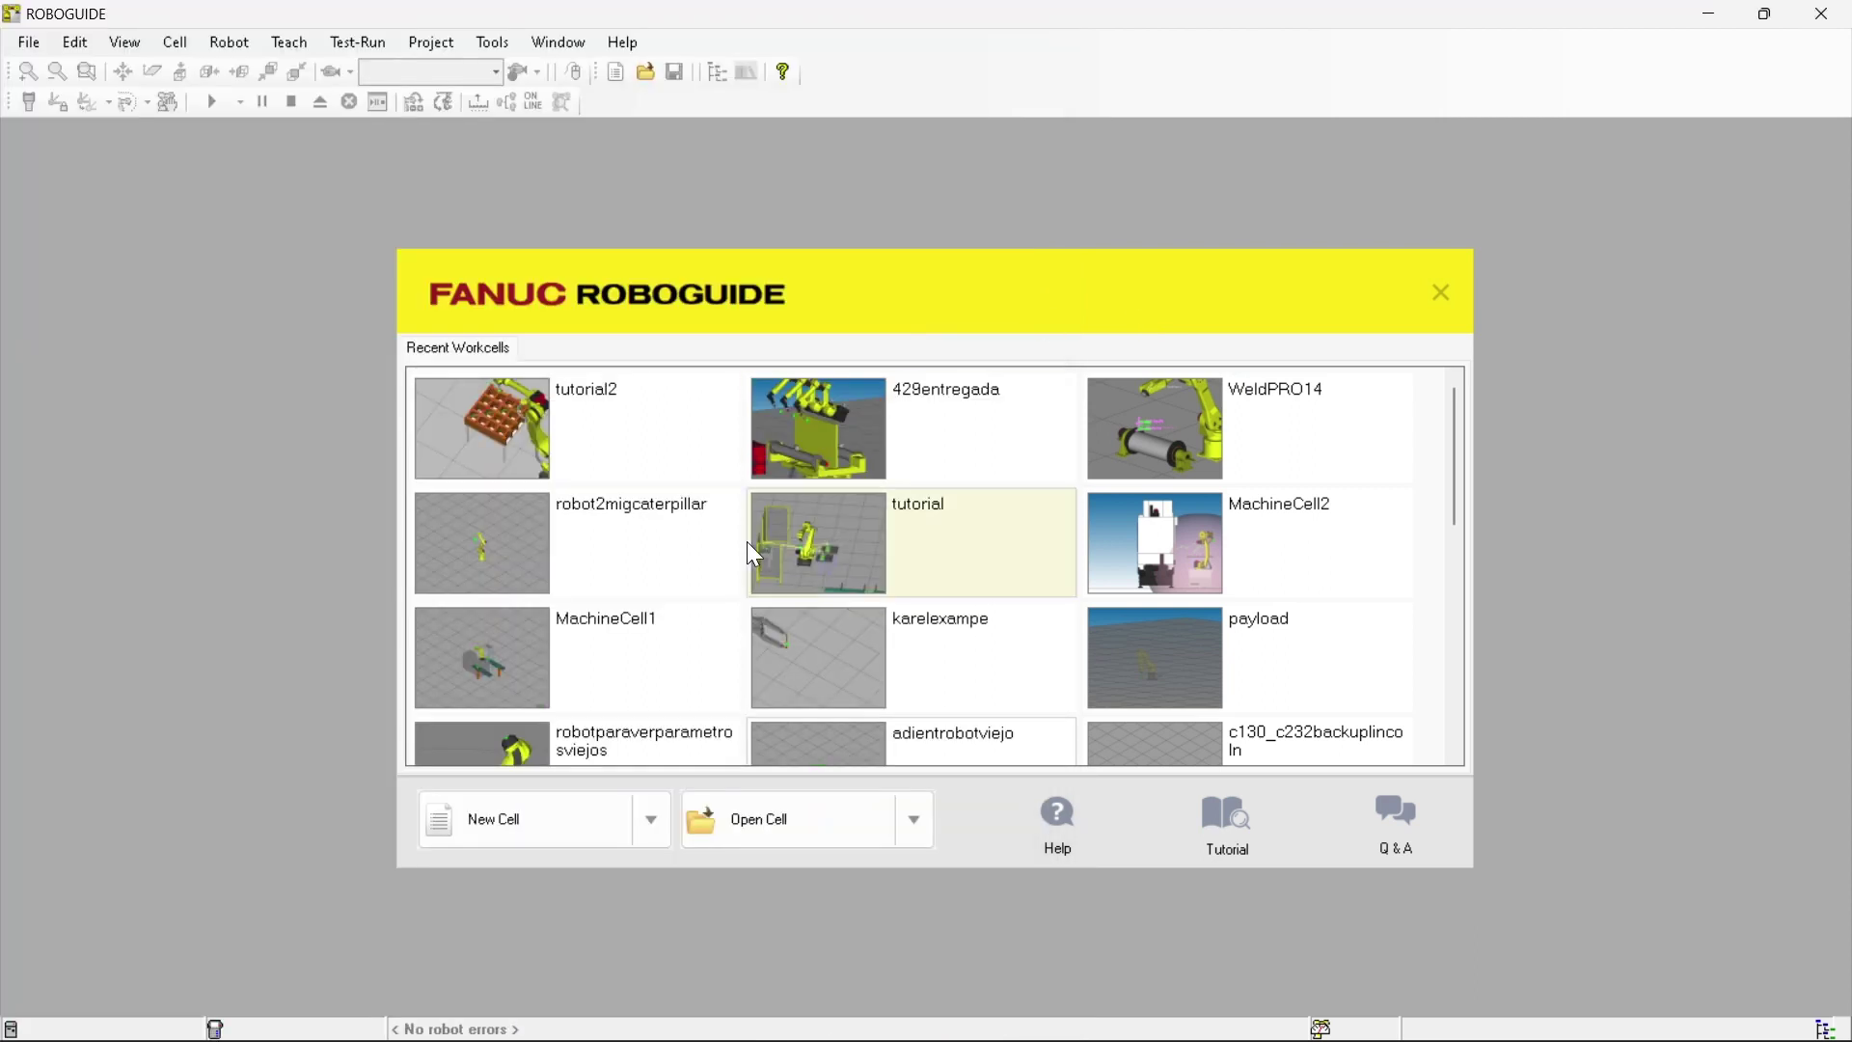
{"action": "mouse_move", "coordinate": [764, 1037]}
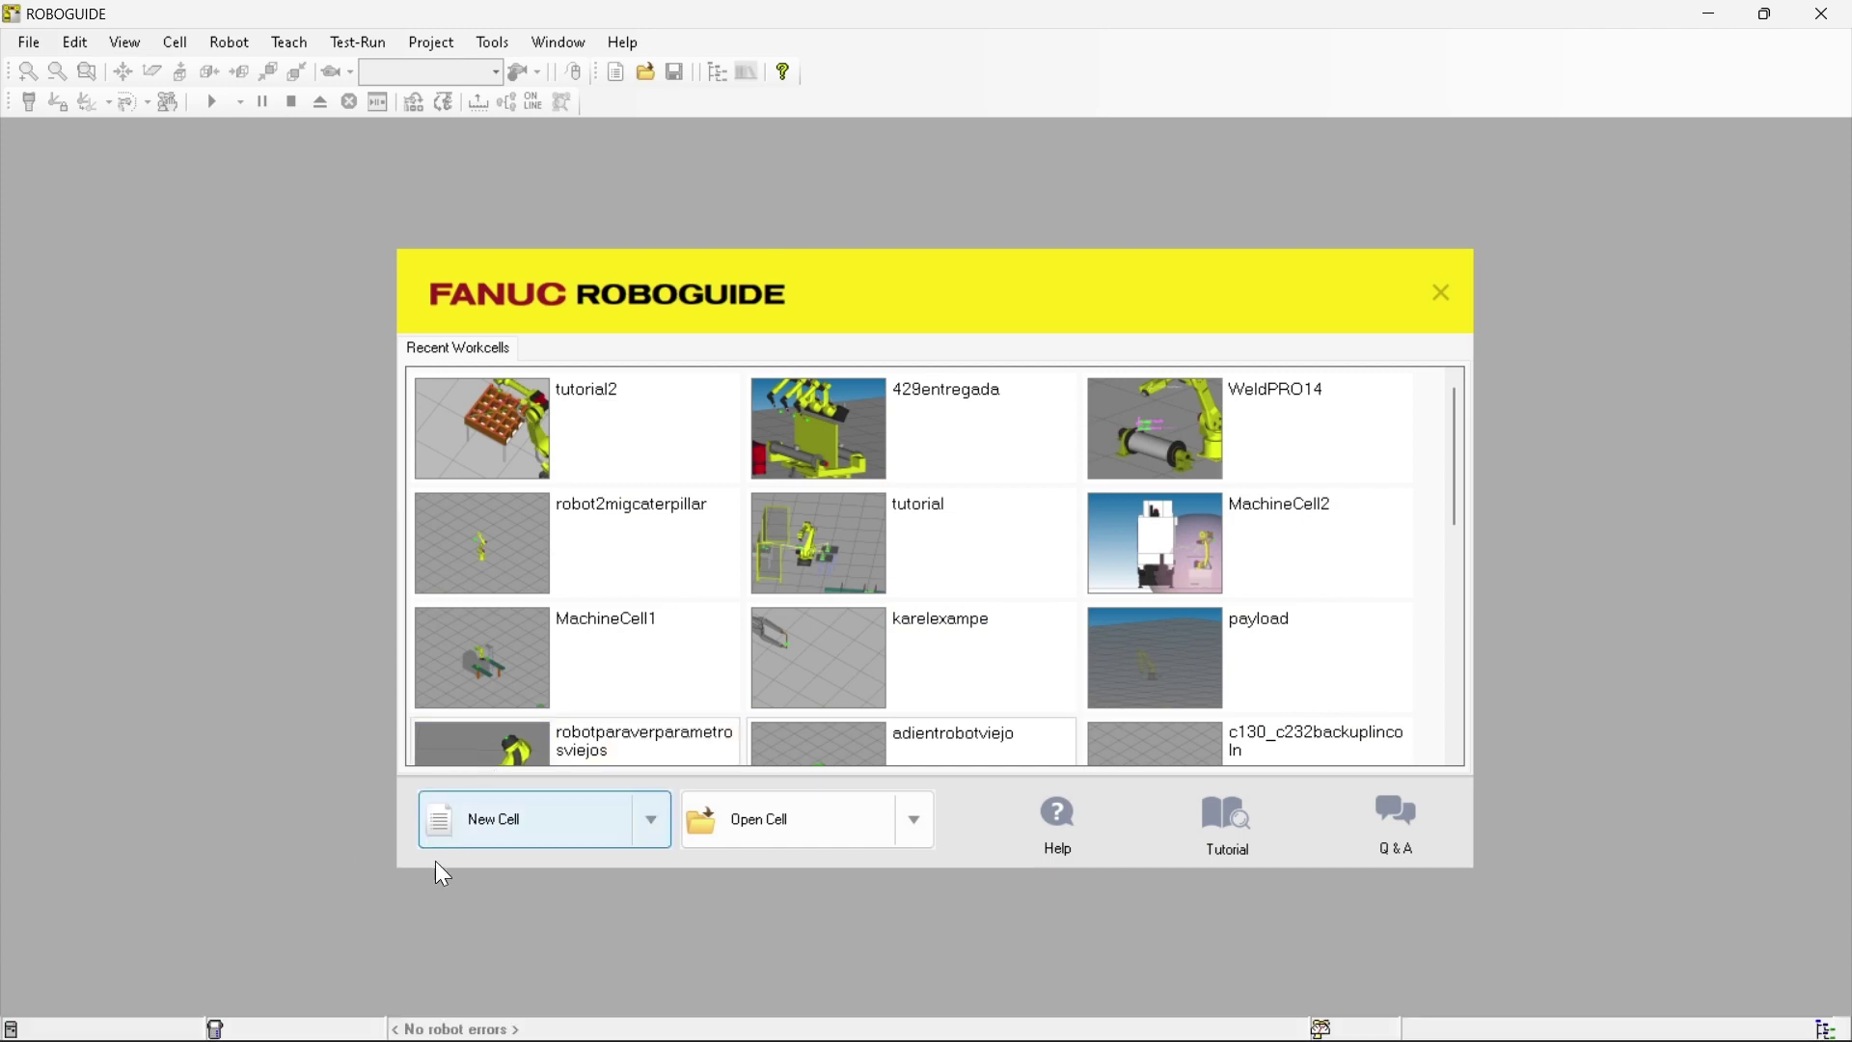
{"action": "left_click", "coordinate": [44, 1015]}
{"action": "left_click", "coordinate": [116, 1013]}
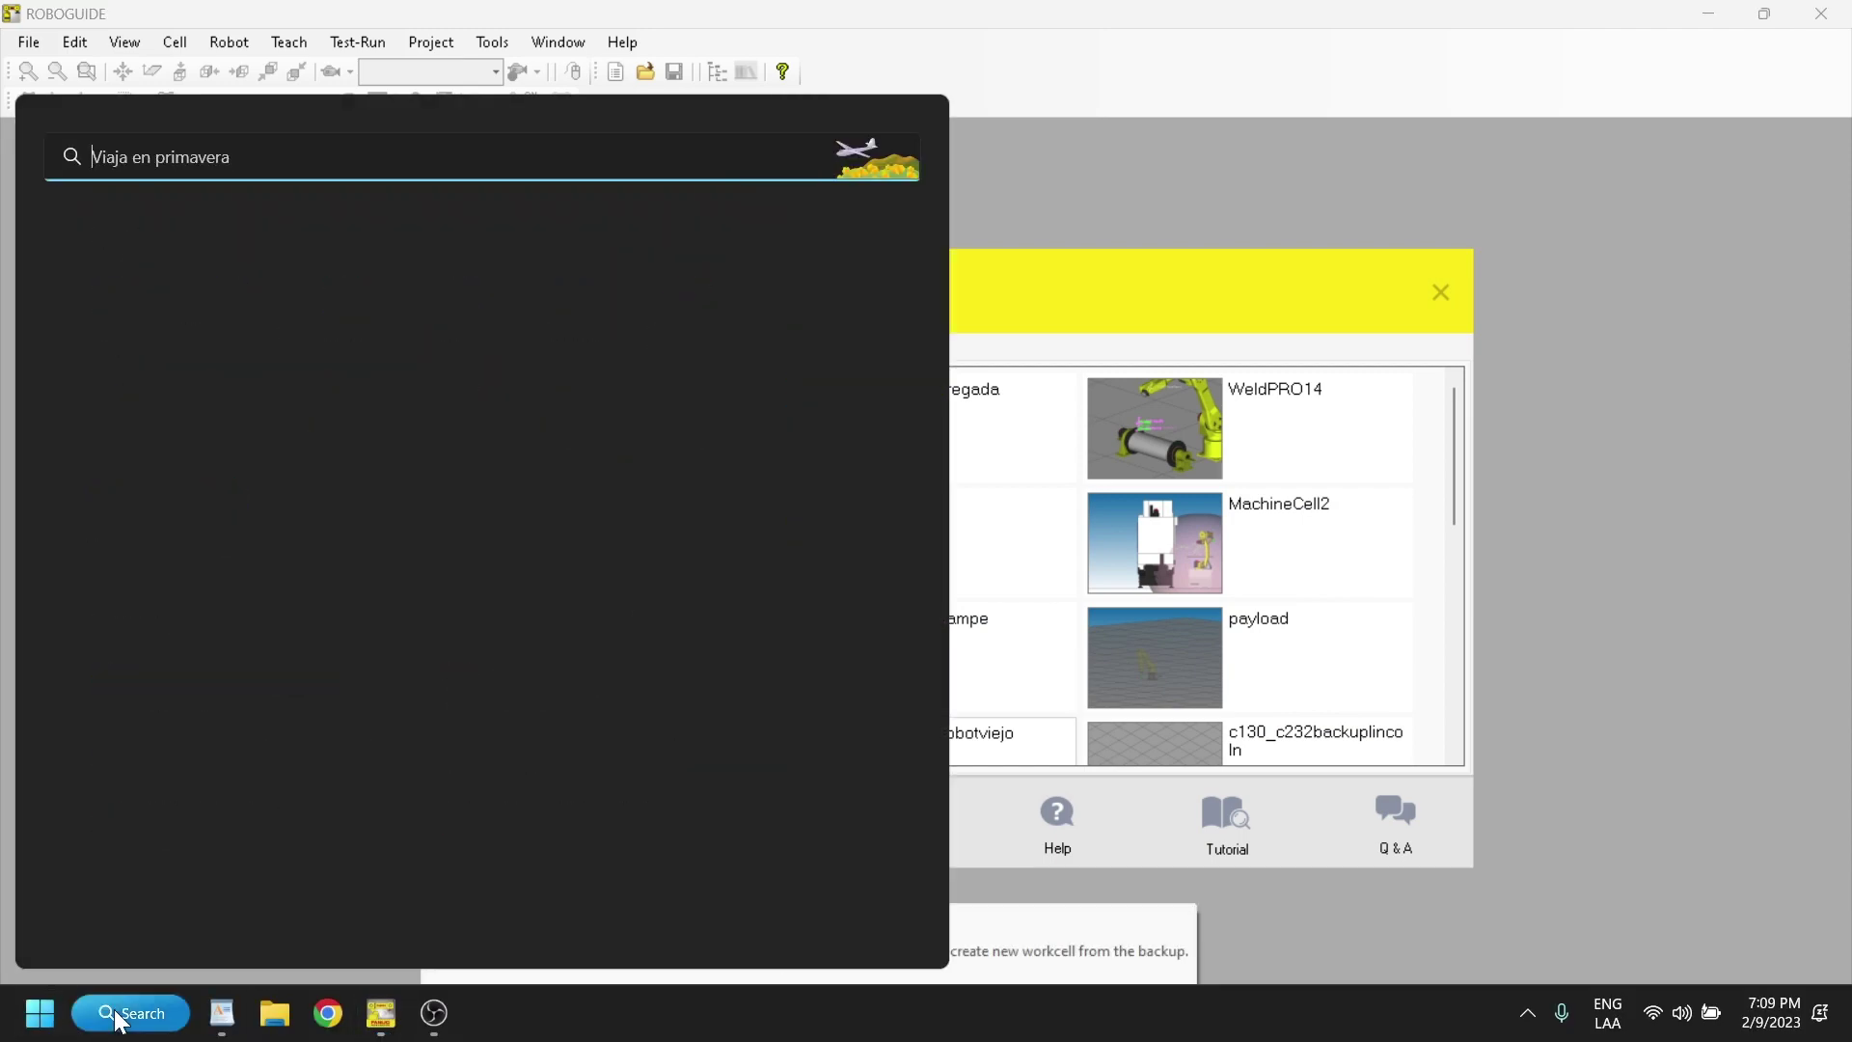
{"action": "type", "text": "robog"}
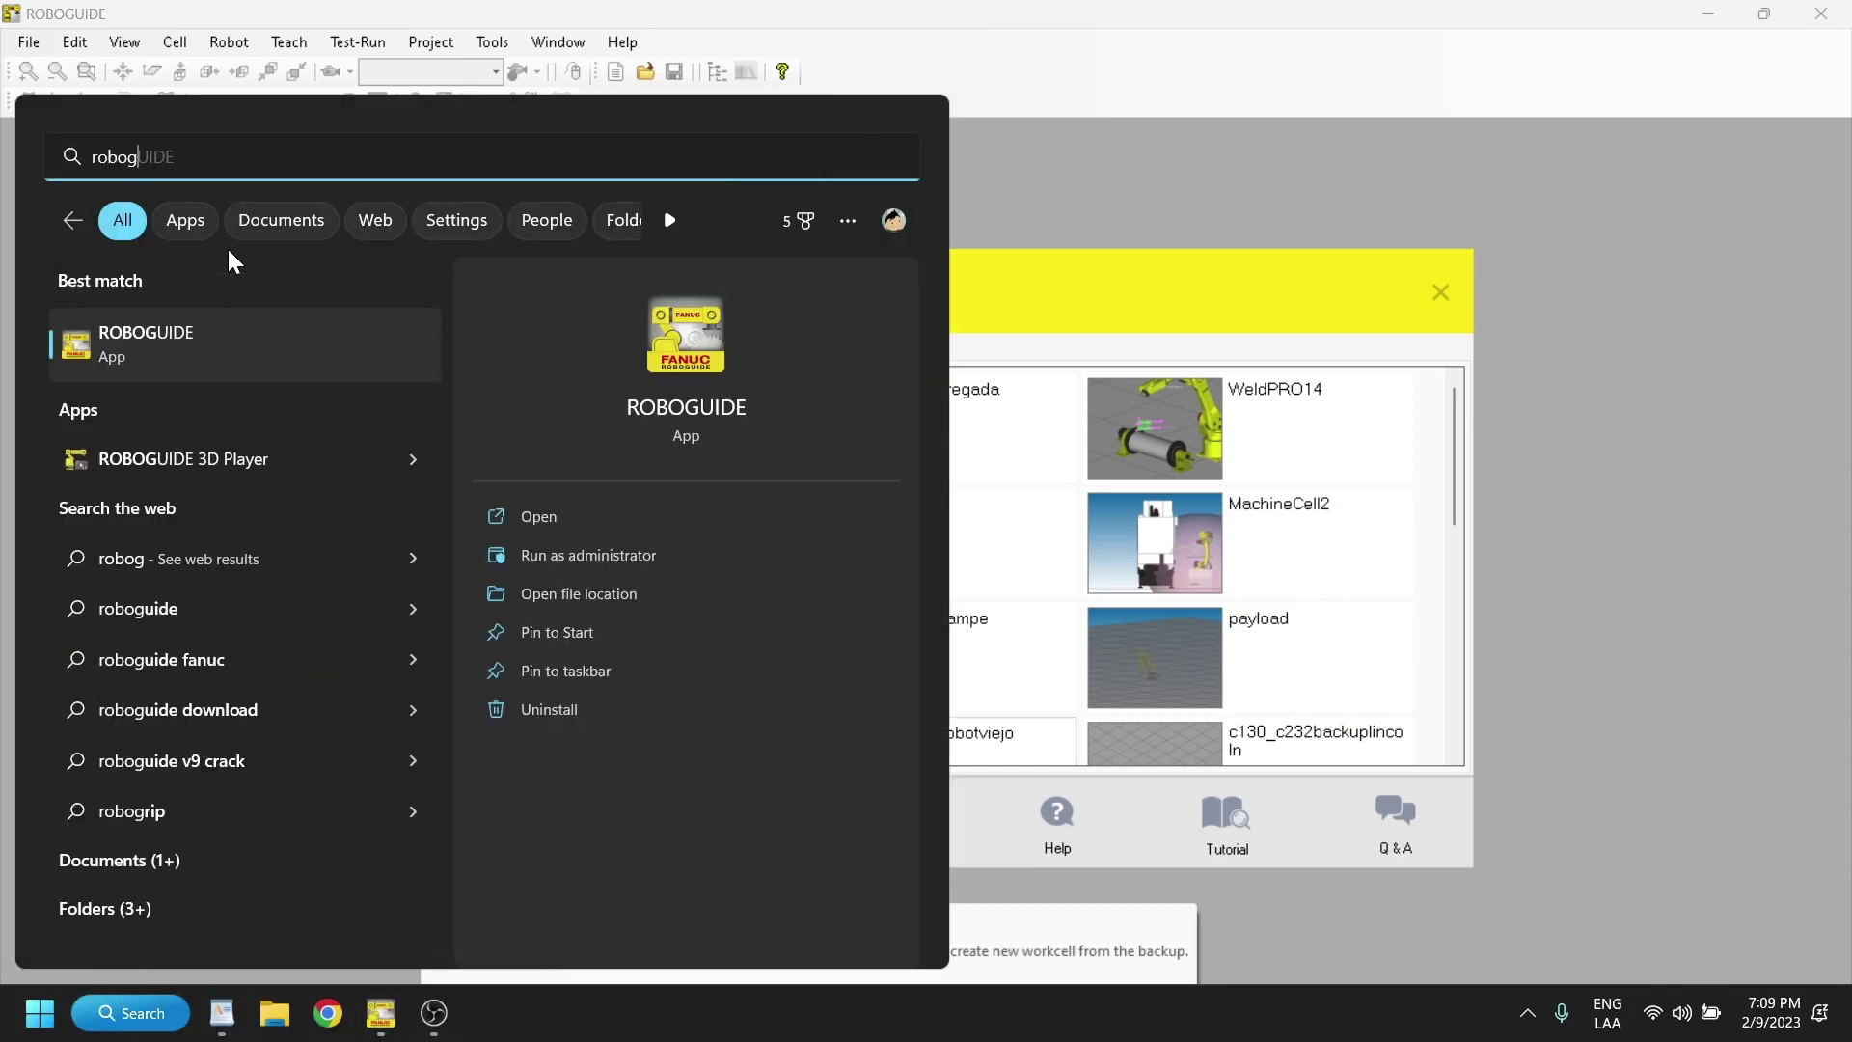
{"action": "left_click", "coordinate": [1210, 281]}
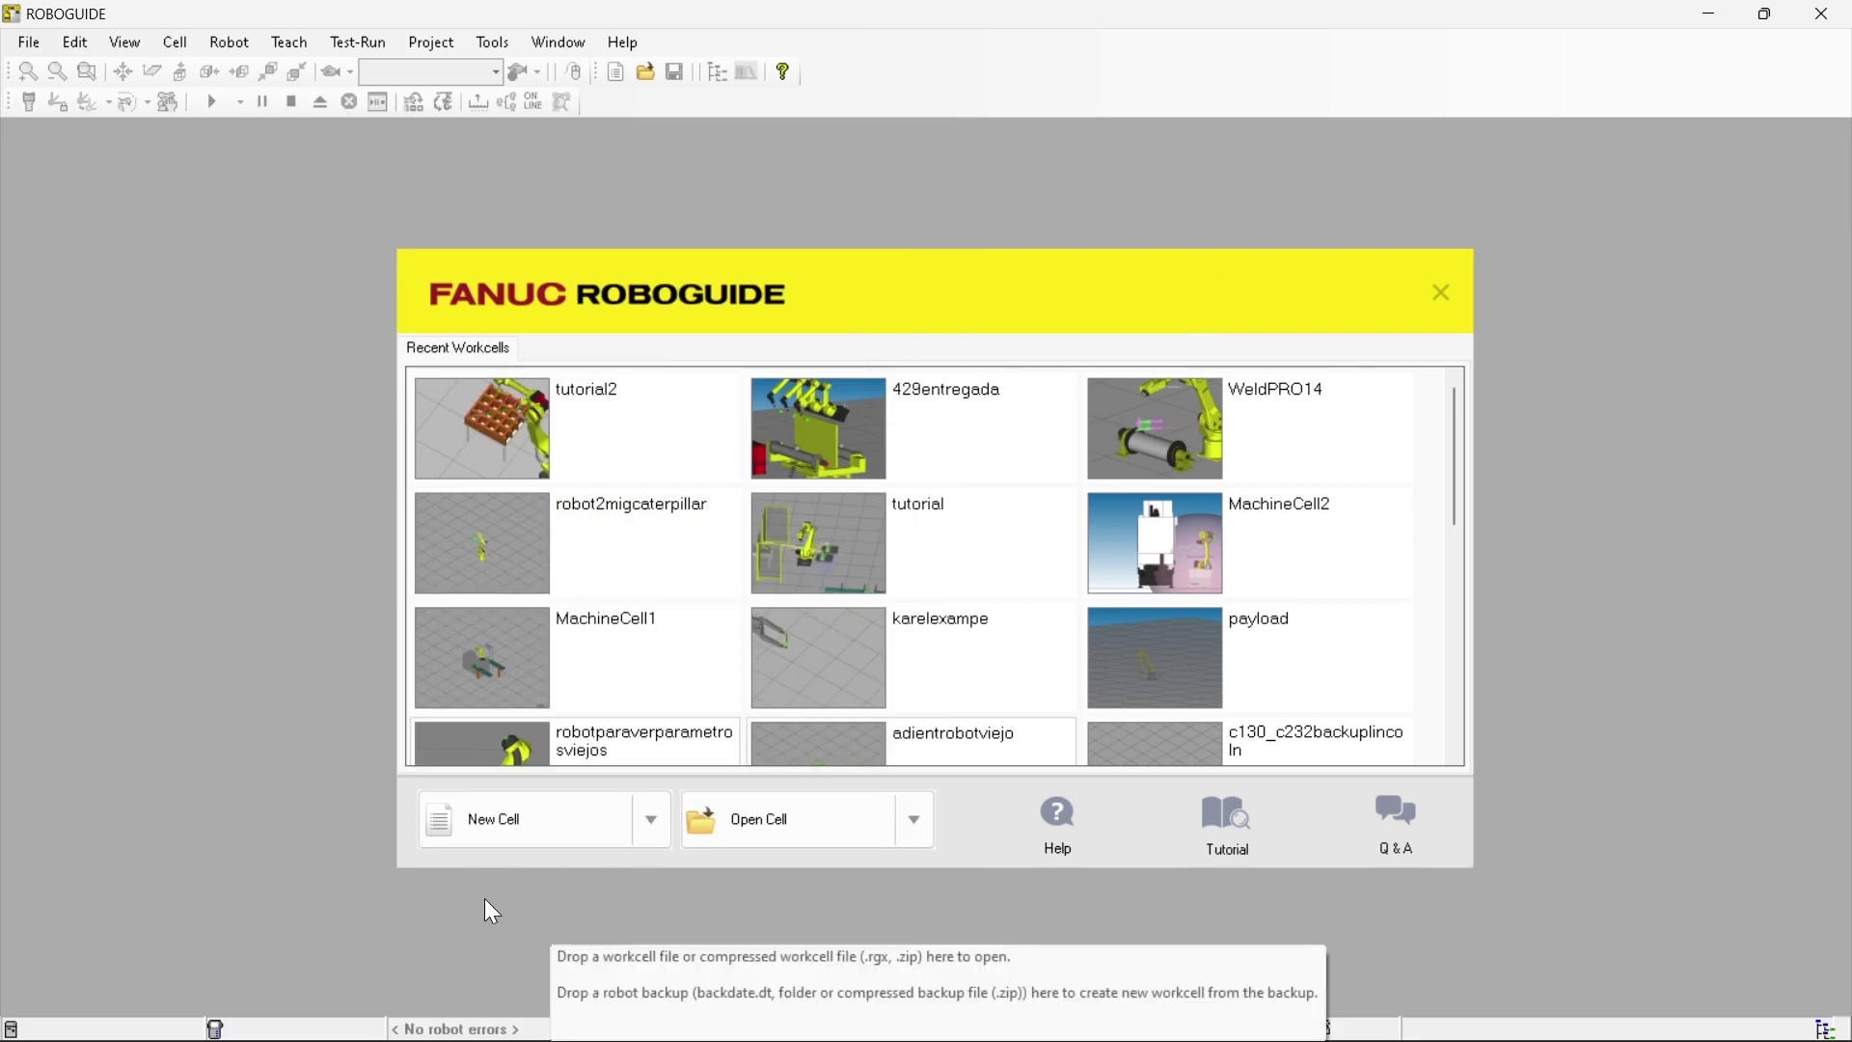
Start a new cell and choose HandlingPRO as the workcell process
{"action": "left_click", "coordinate": [507, 827]}
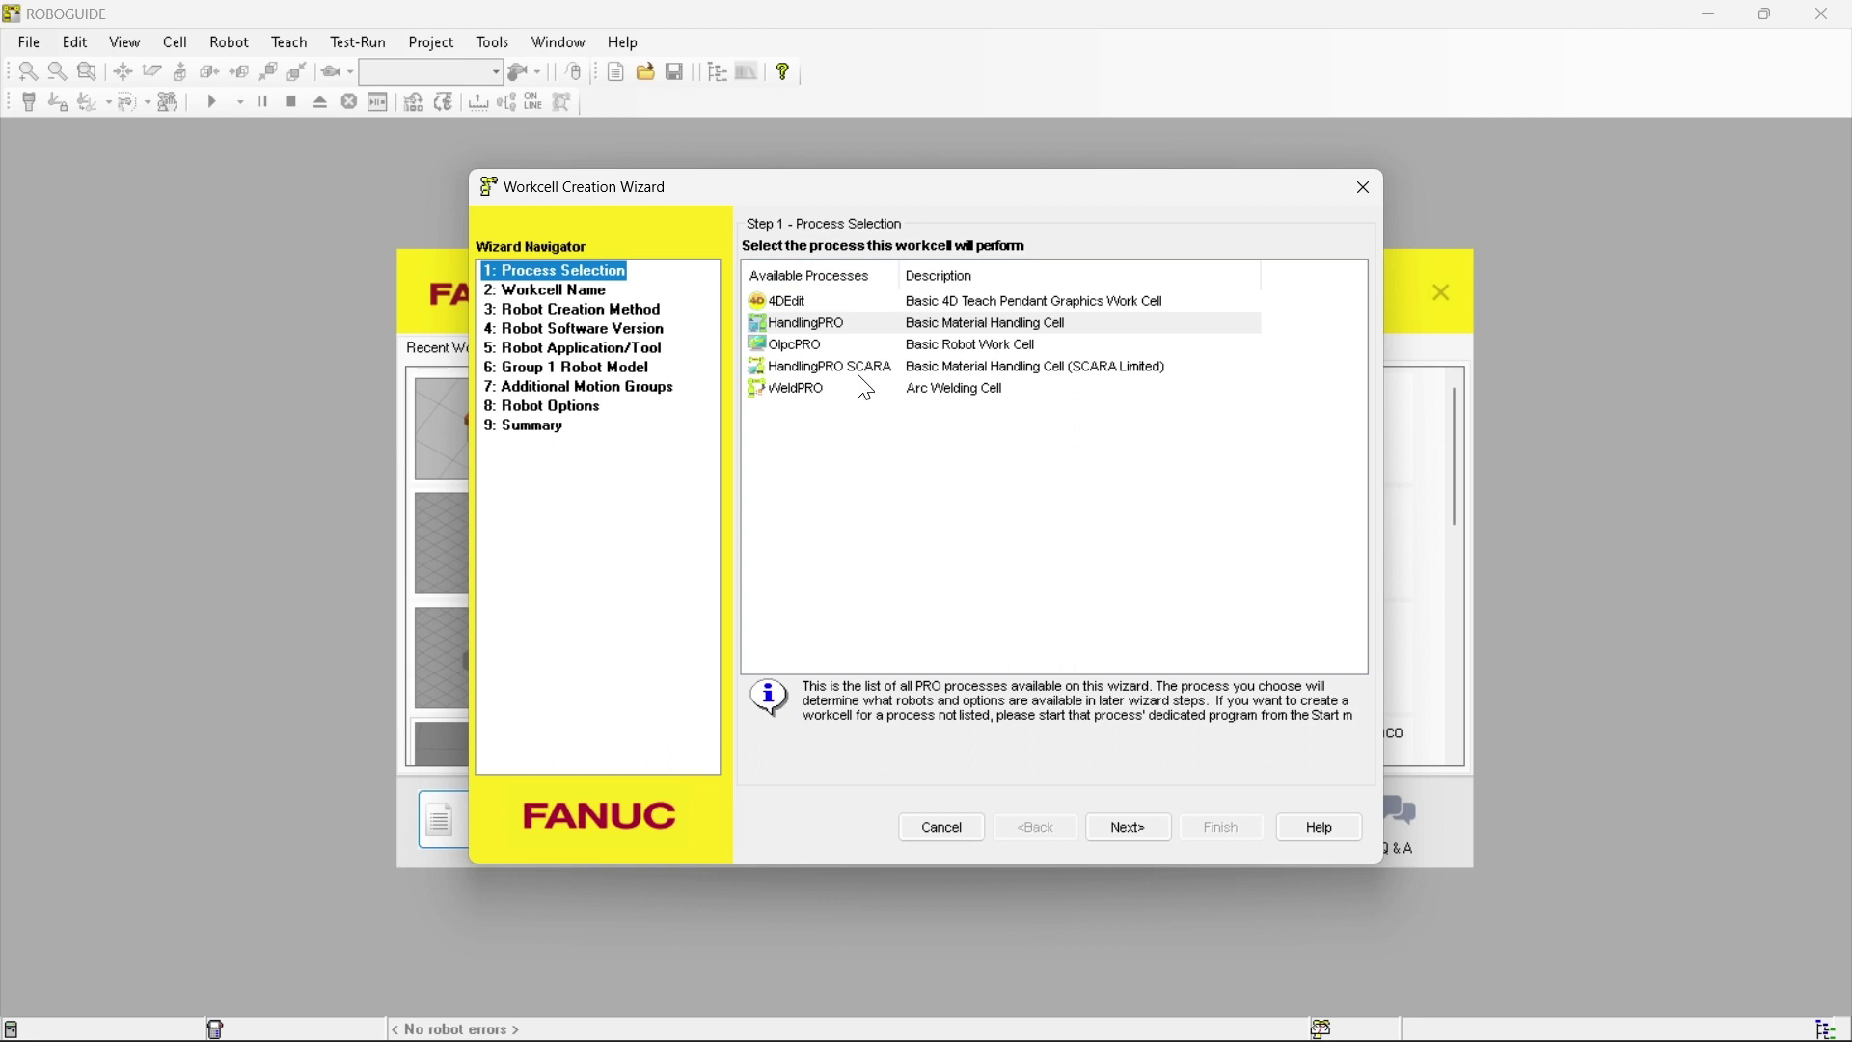
{"action": "left_click", "coordinate": [842, 326]}
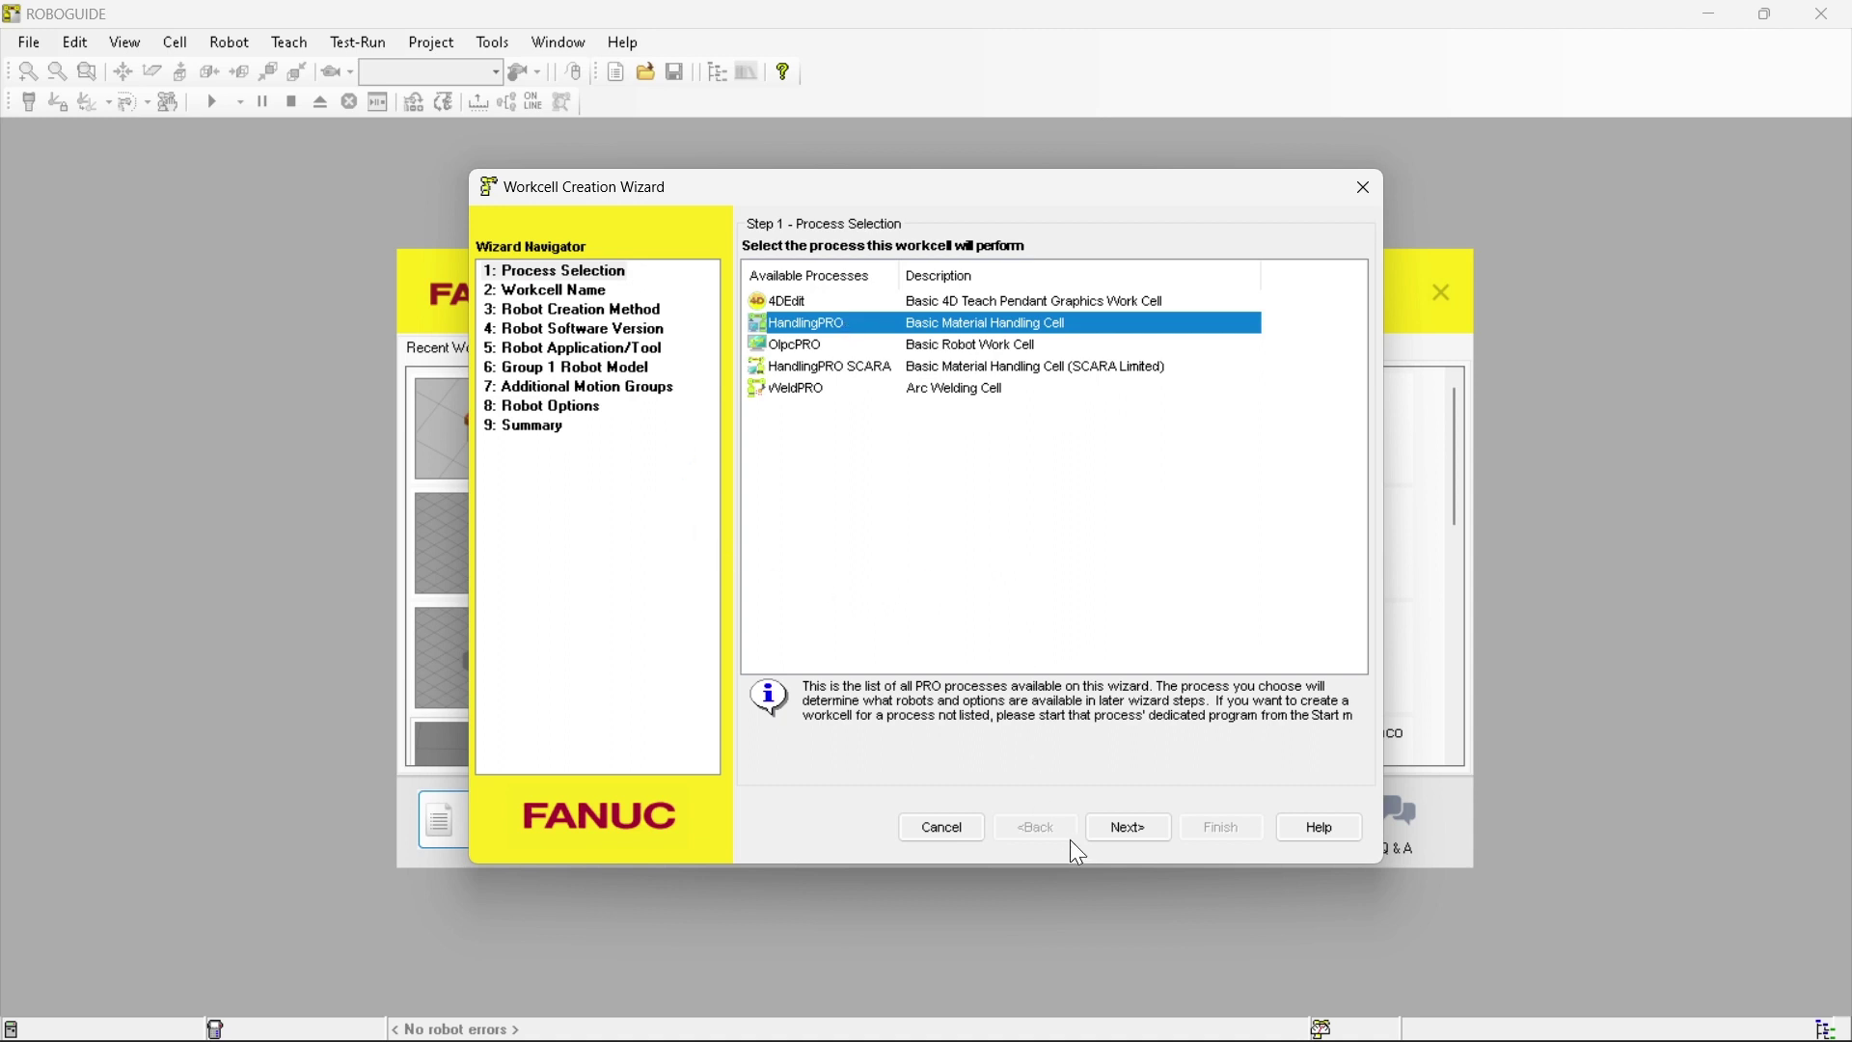
{"action": "left_click", "coordinate": [1105, 829]}
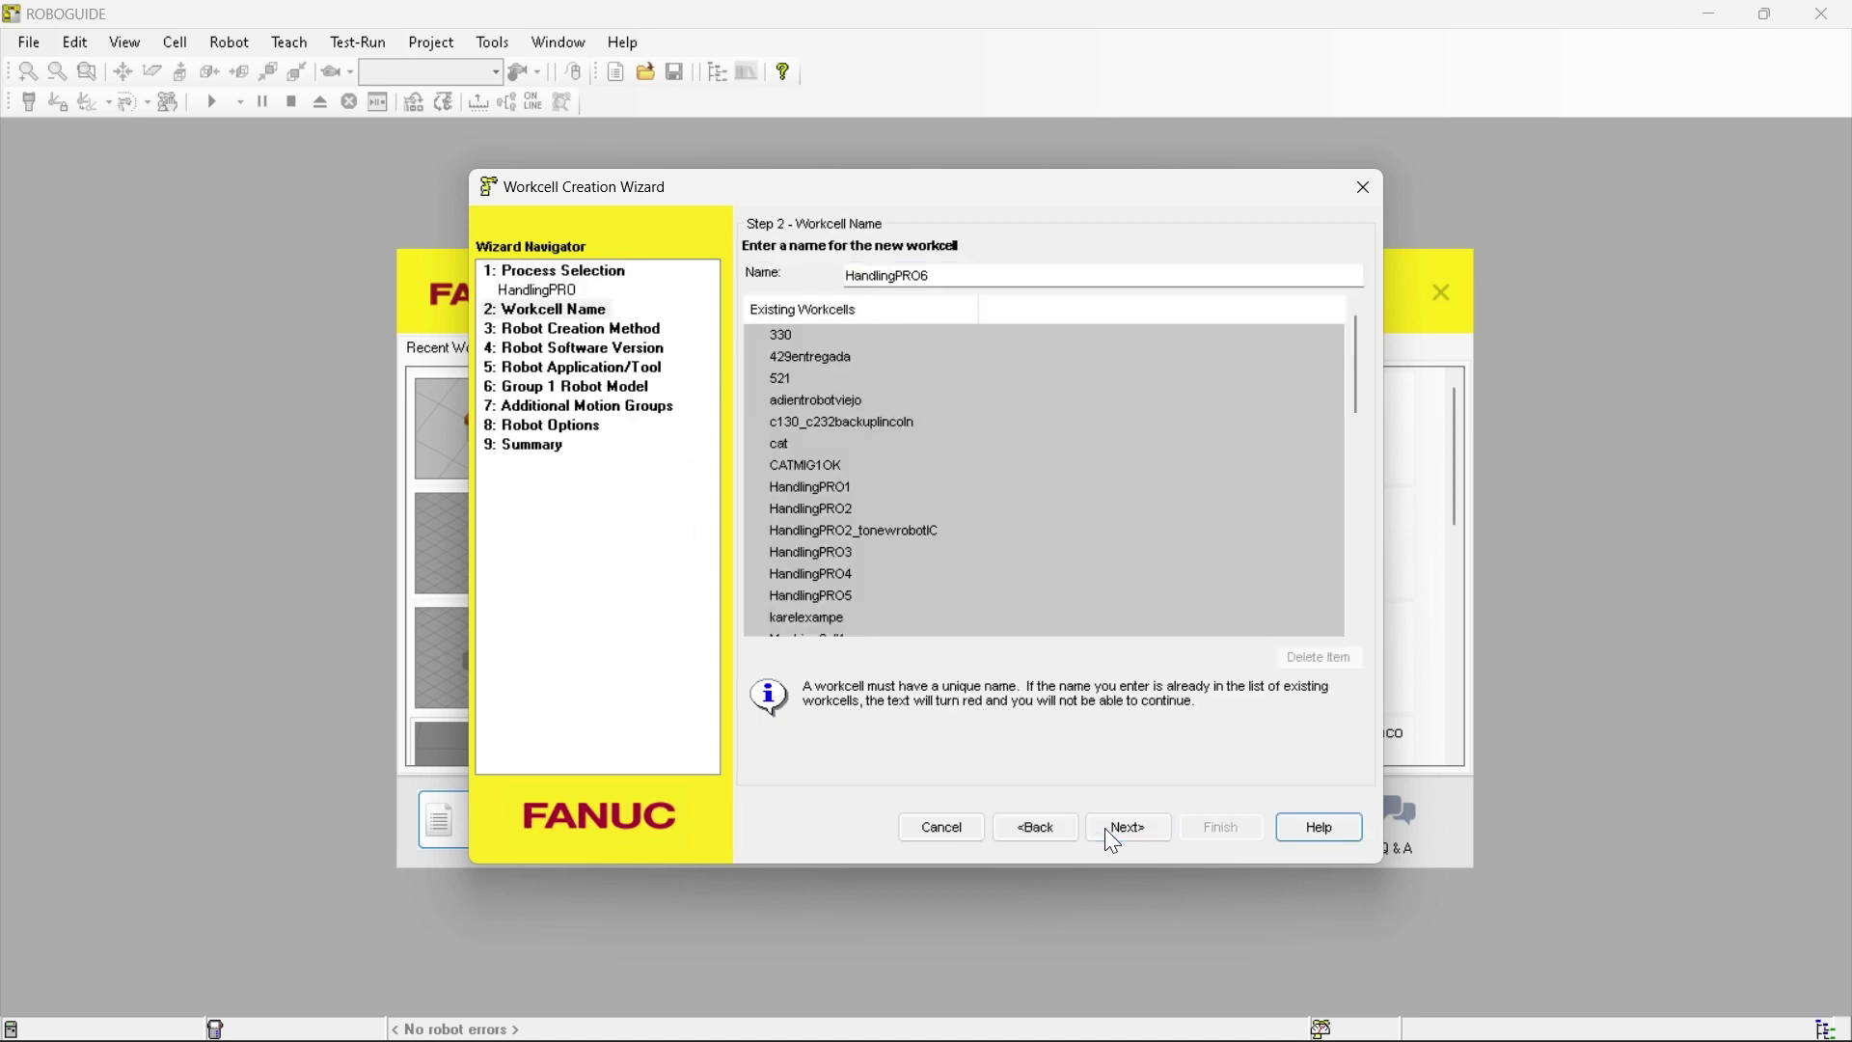
Name the new workcell PrimeraSimulacion and continue to the robot creation method
{"action": "left_click_drag", "start_coordinate": [976, 277], "coordinate": [828, 283]}
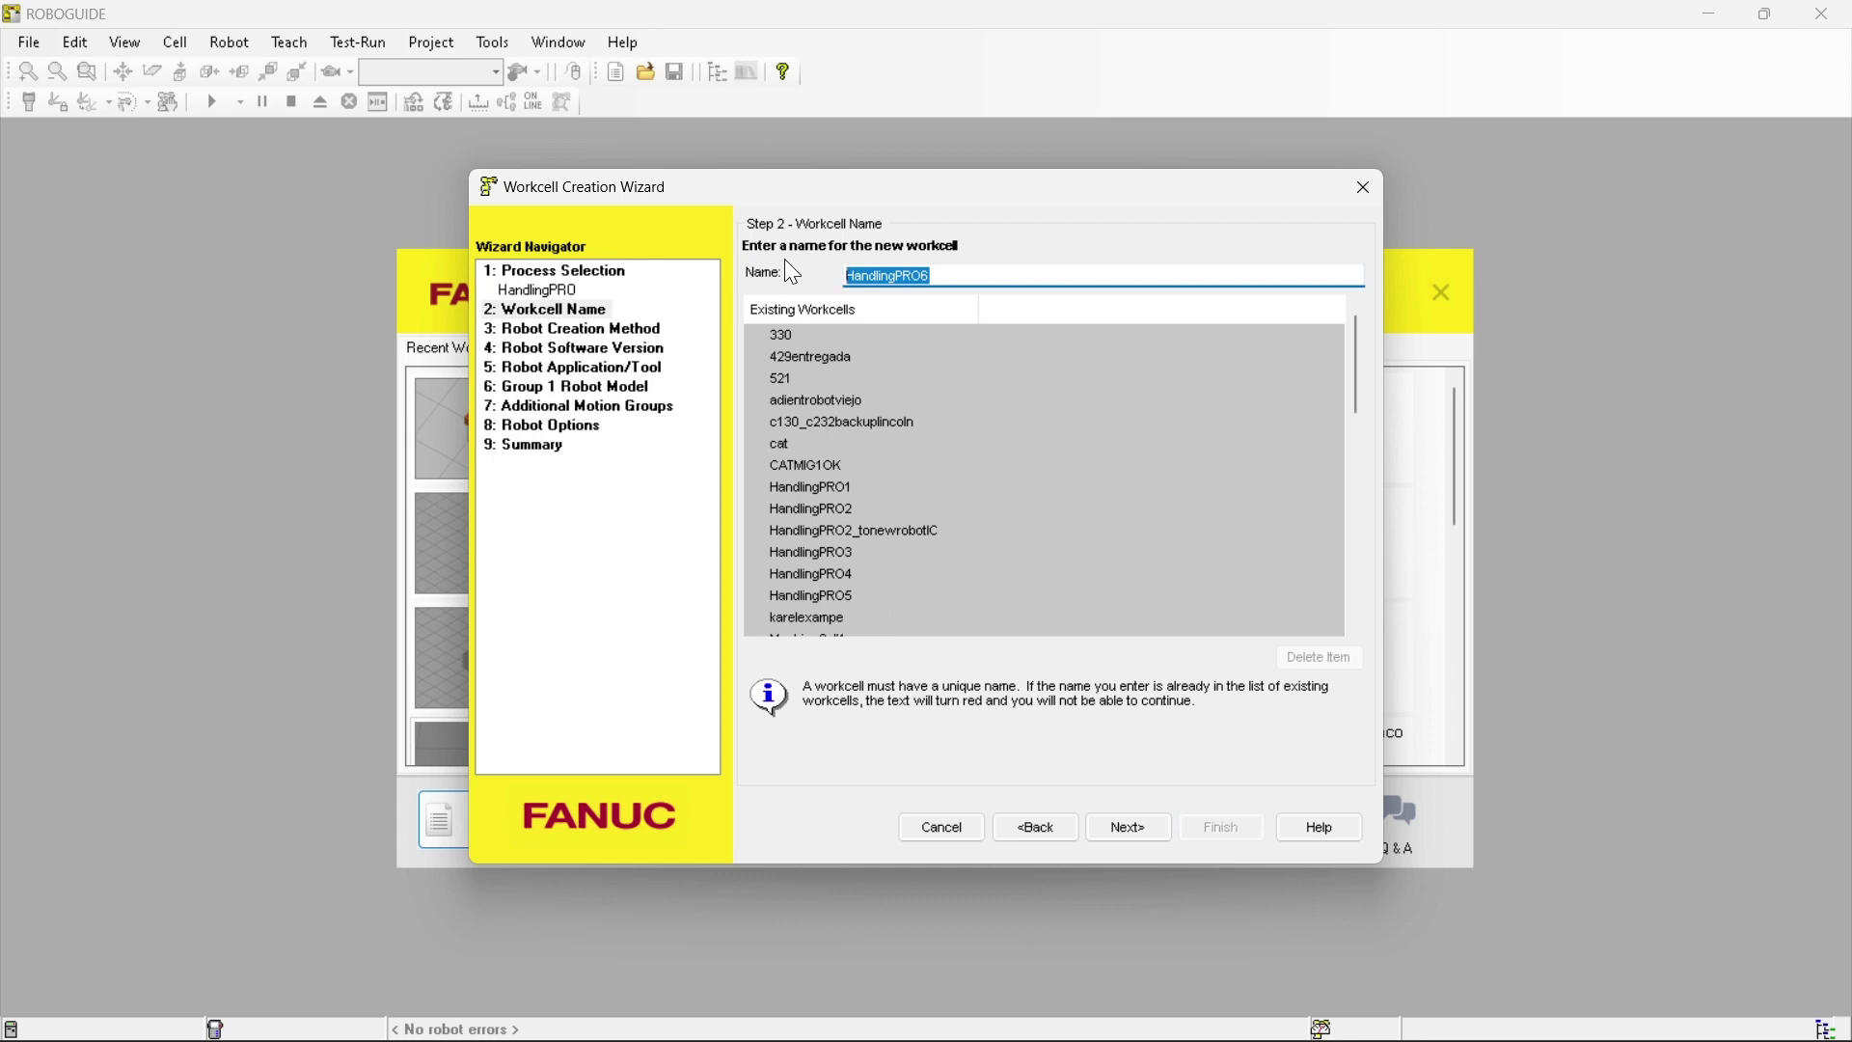
{"action": "type", "text": "PrimeraSimulacion"}
{"action": "left_click", "coordinate": [1132, 821]}
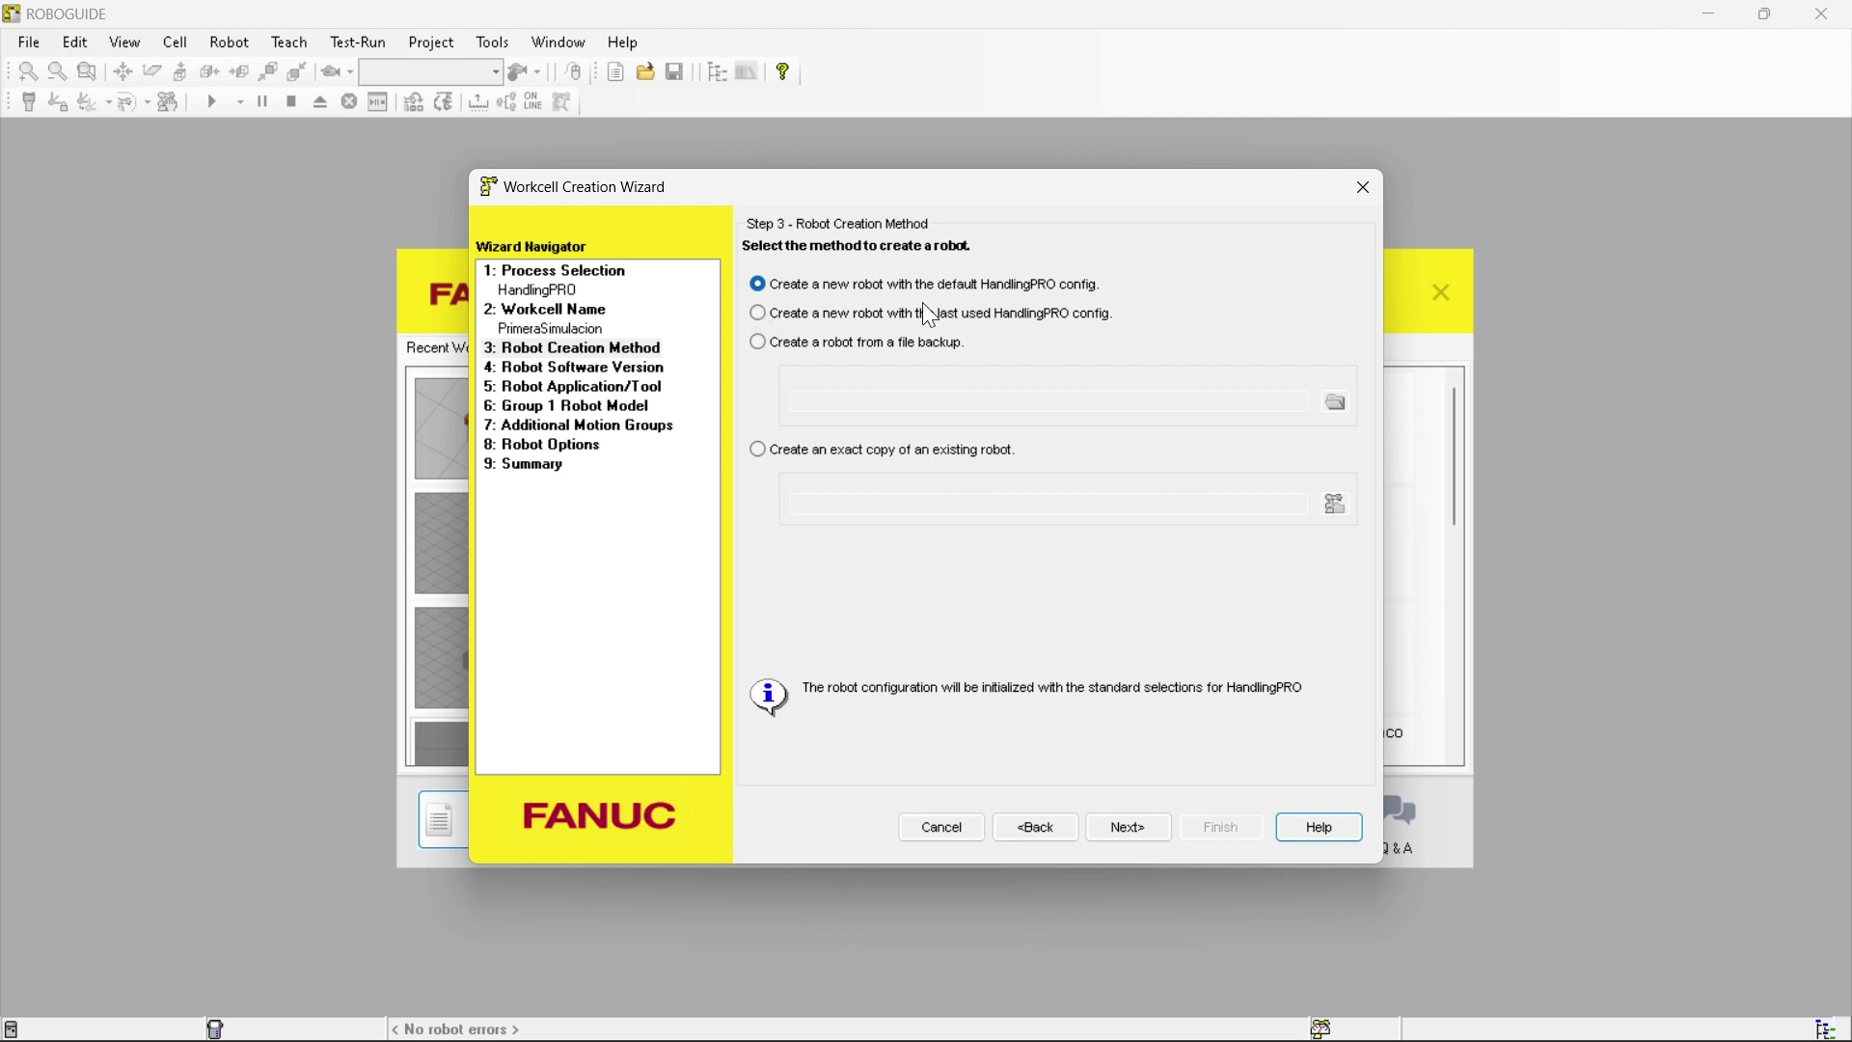
Try the robot creation methods for last used config, file backup and exact copy of an existing robot, including their browse dialogs
{"action": "left_click", "coordinate": [762, 318]}
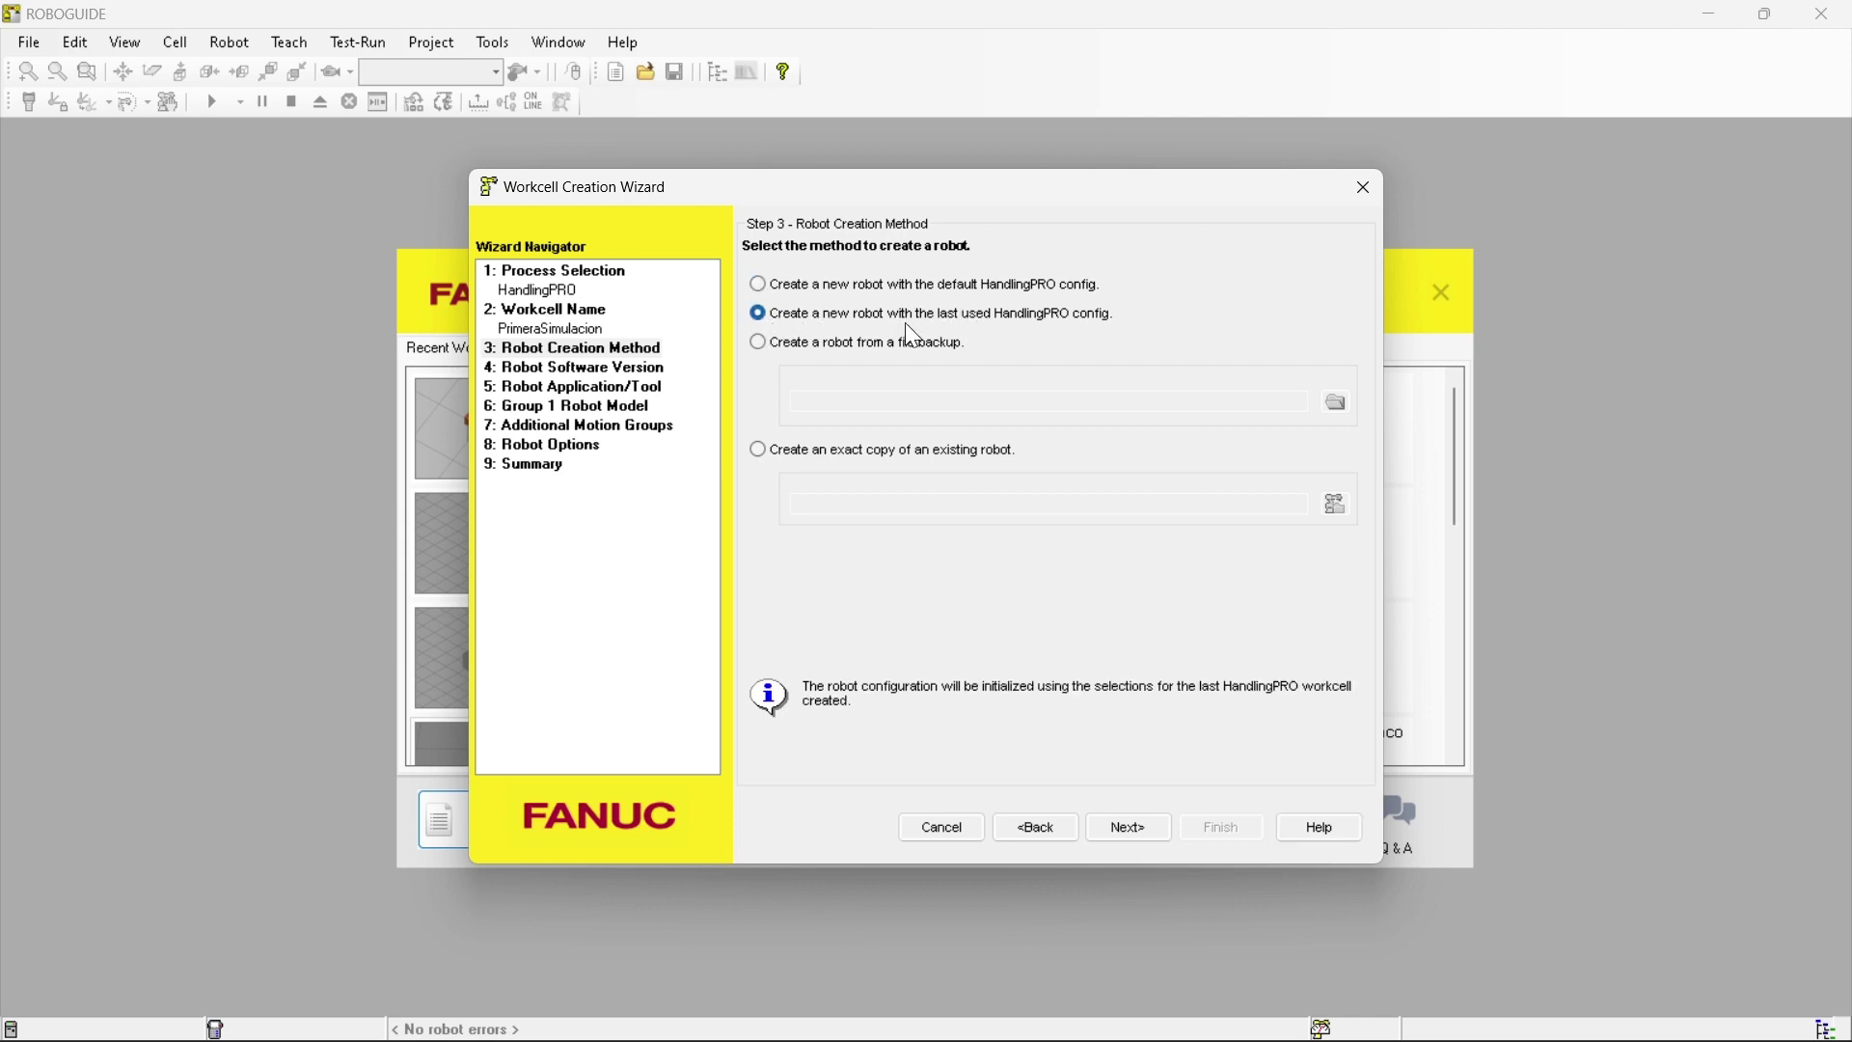
{"action": "left_click", "coordinate": [759, 344]}
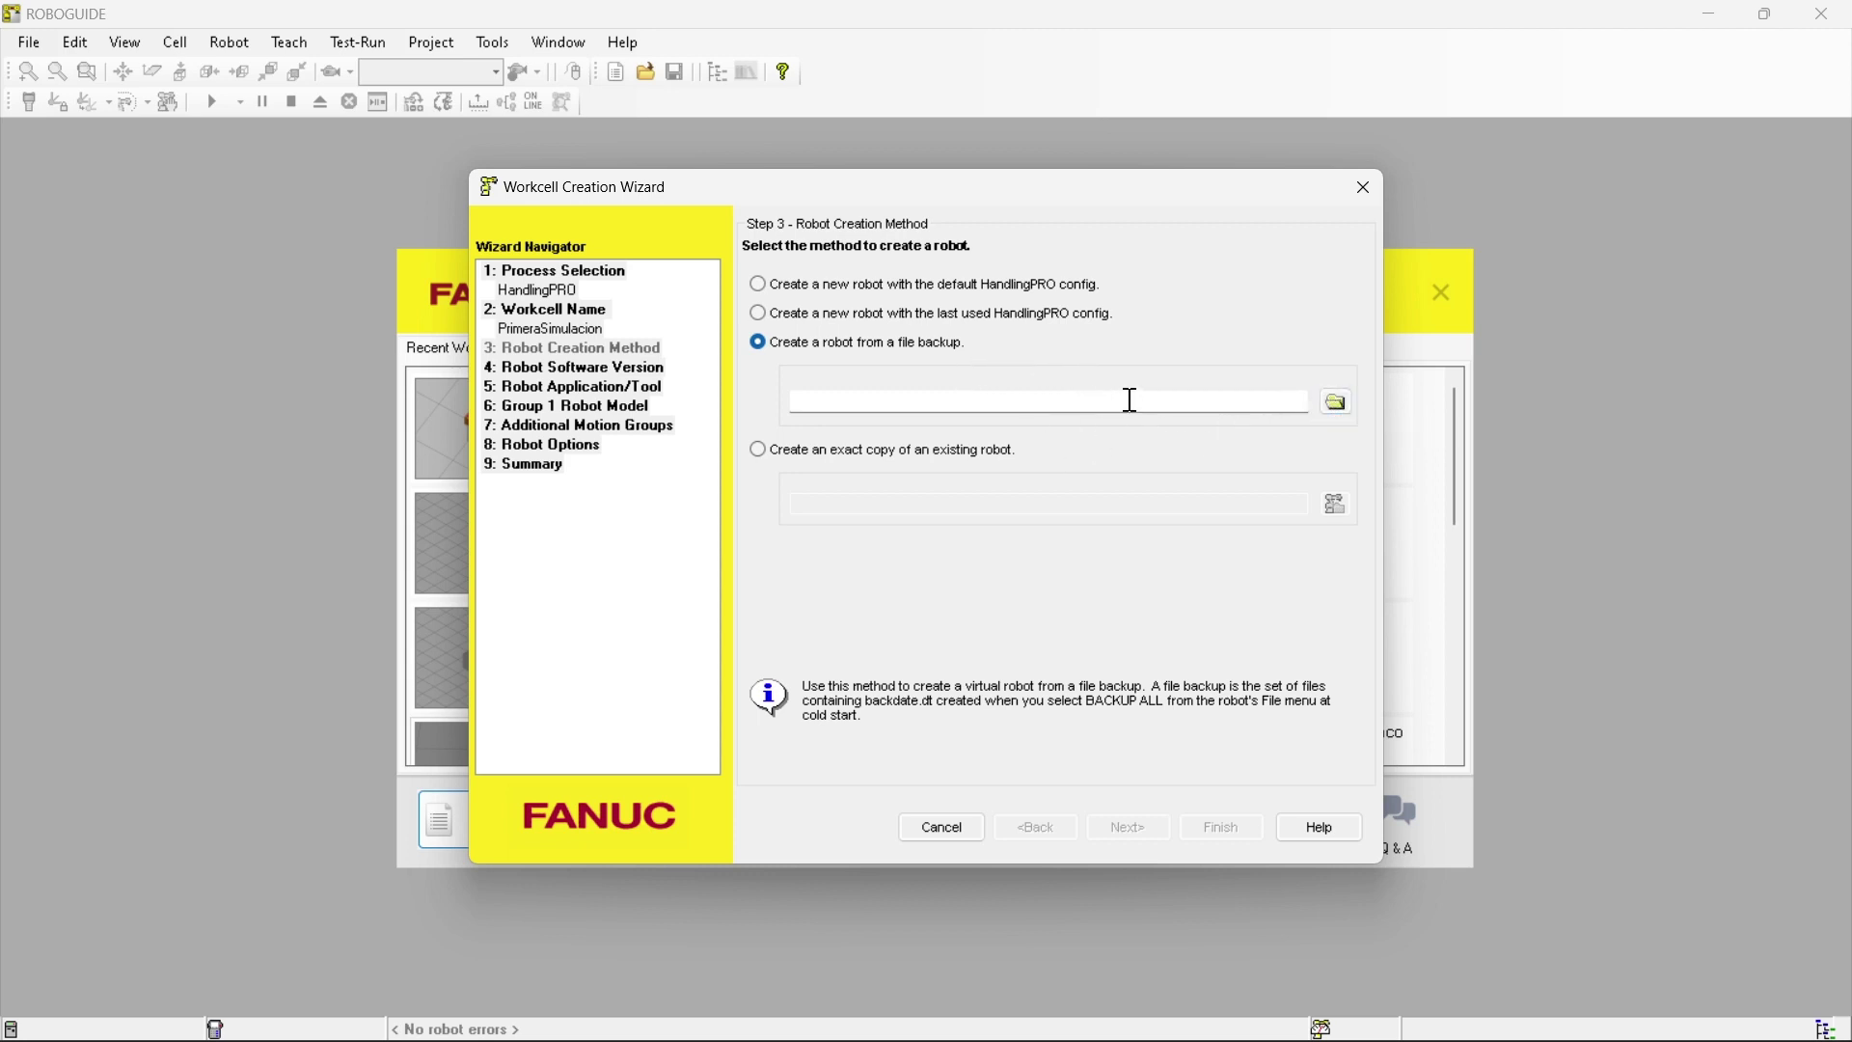
{"action": "left_click", "coordinate": [1335, 400]}
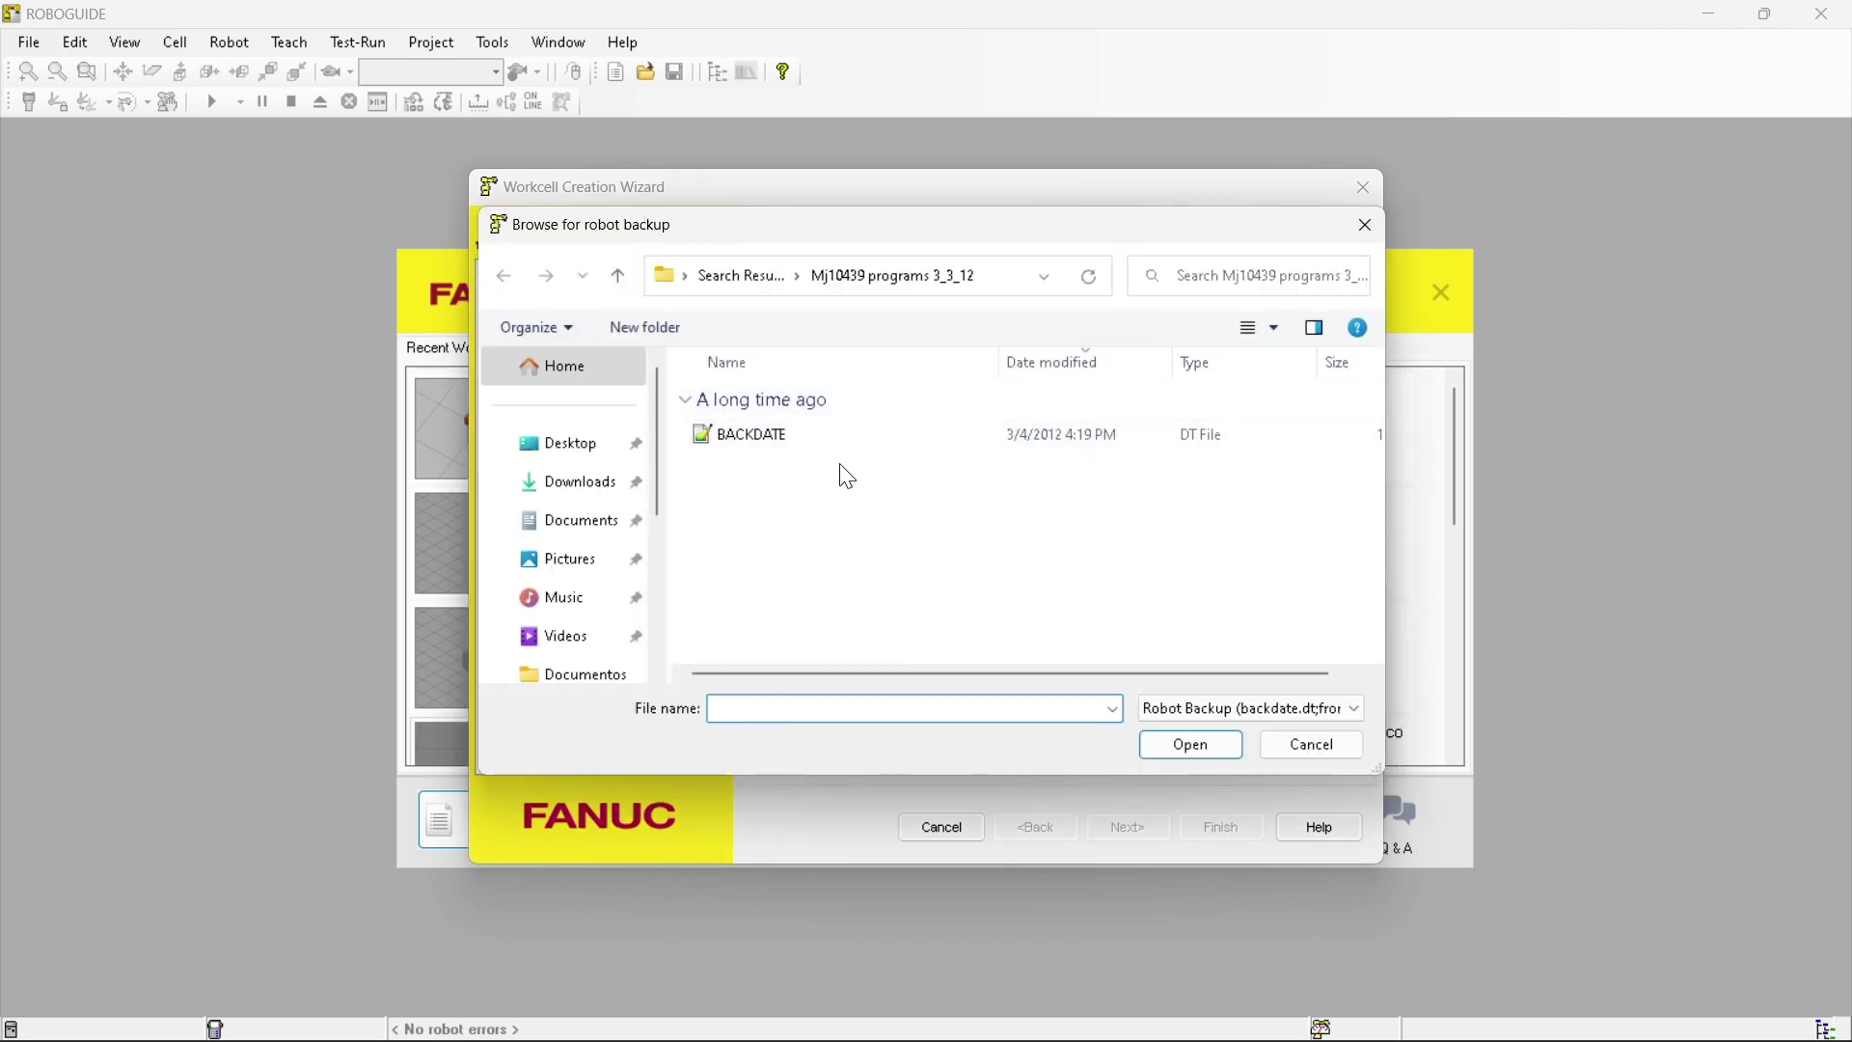
{"action": "left_click", "coordinate": [812, 431]}
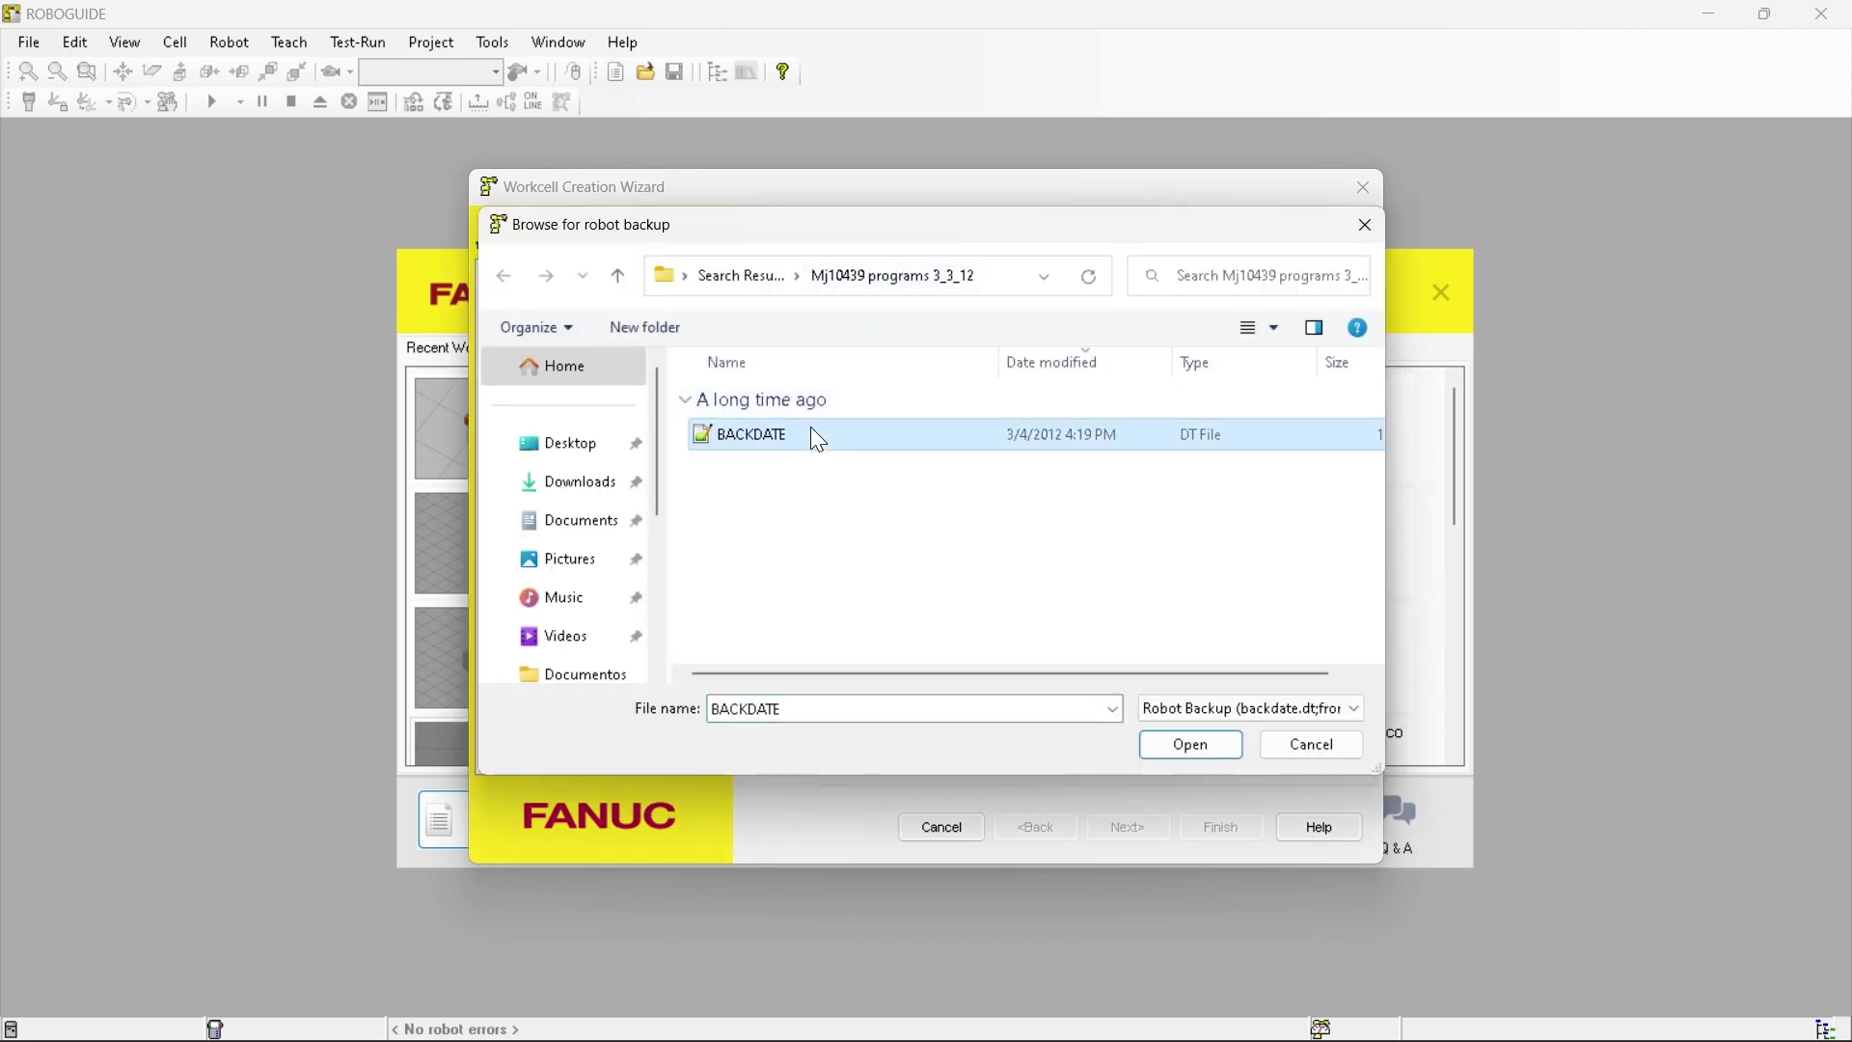
{"action": "left_click", "coordinate": [1345, 749]}
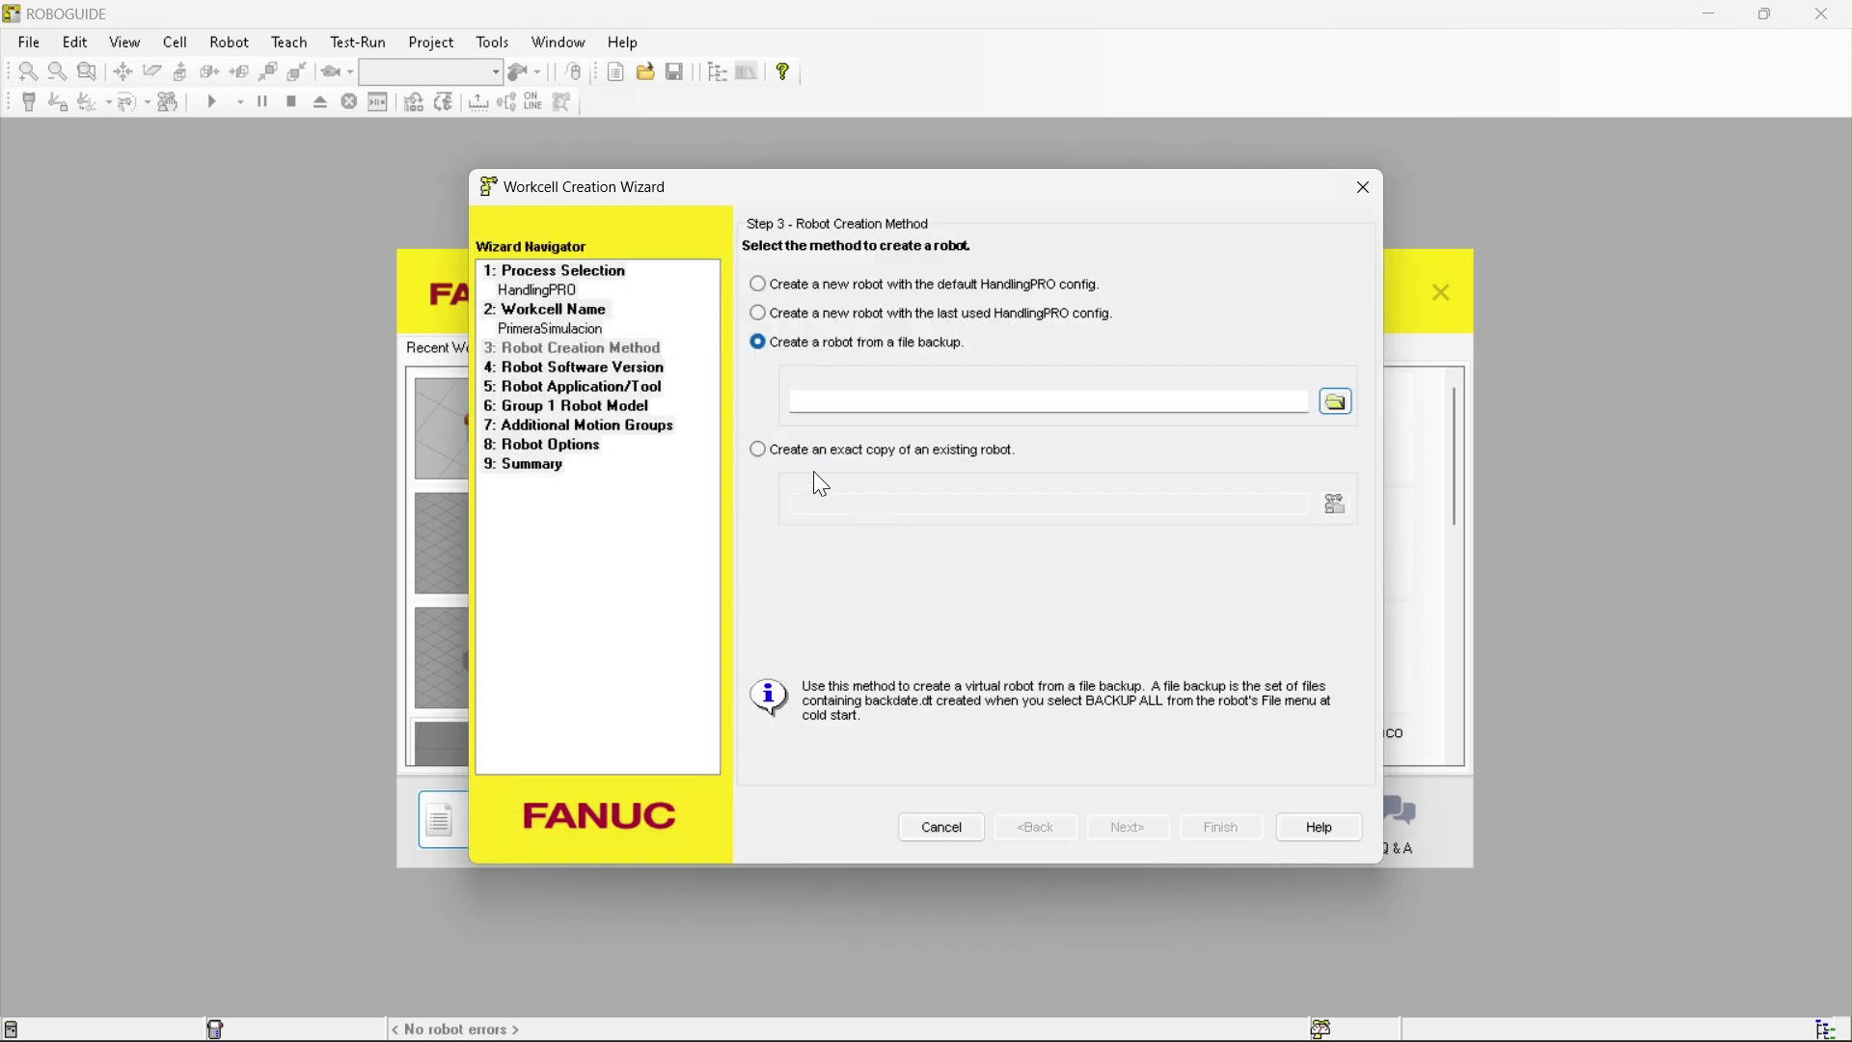
{"action": "left_click", "coordinate": [760, 451]}
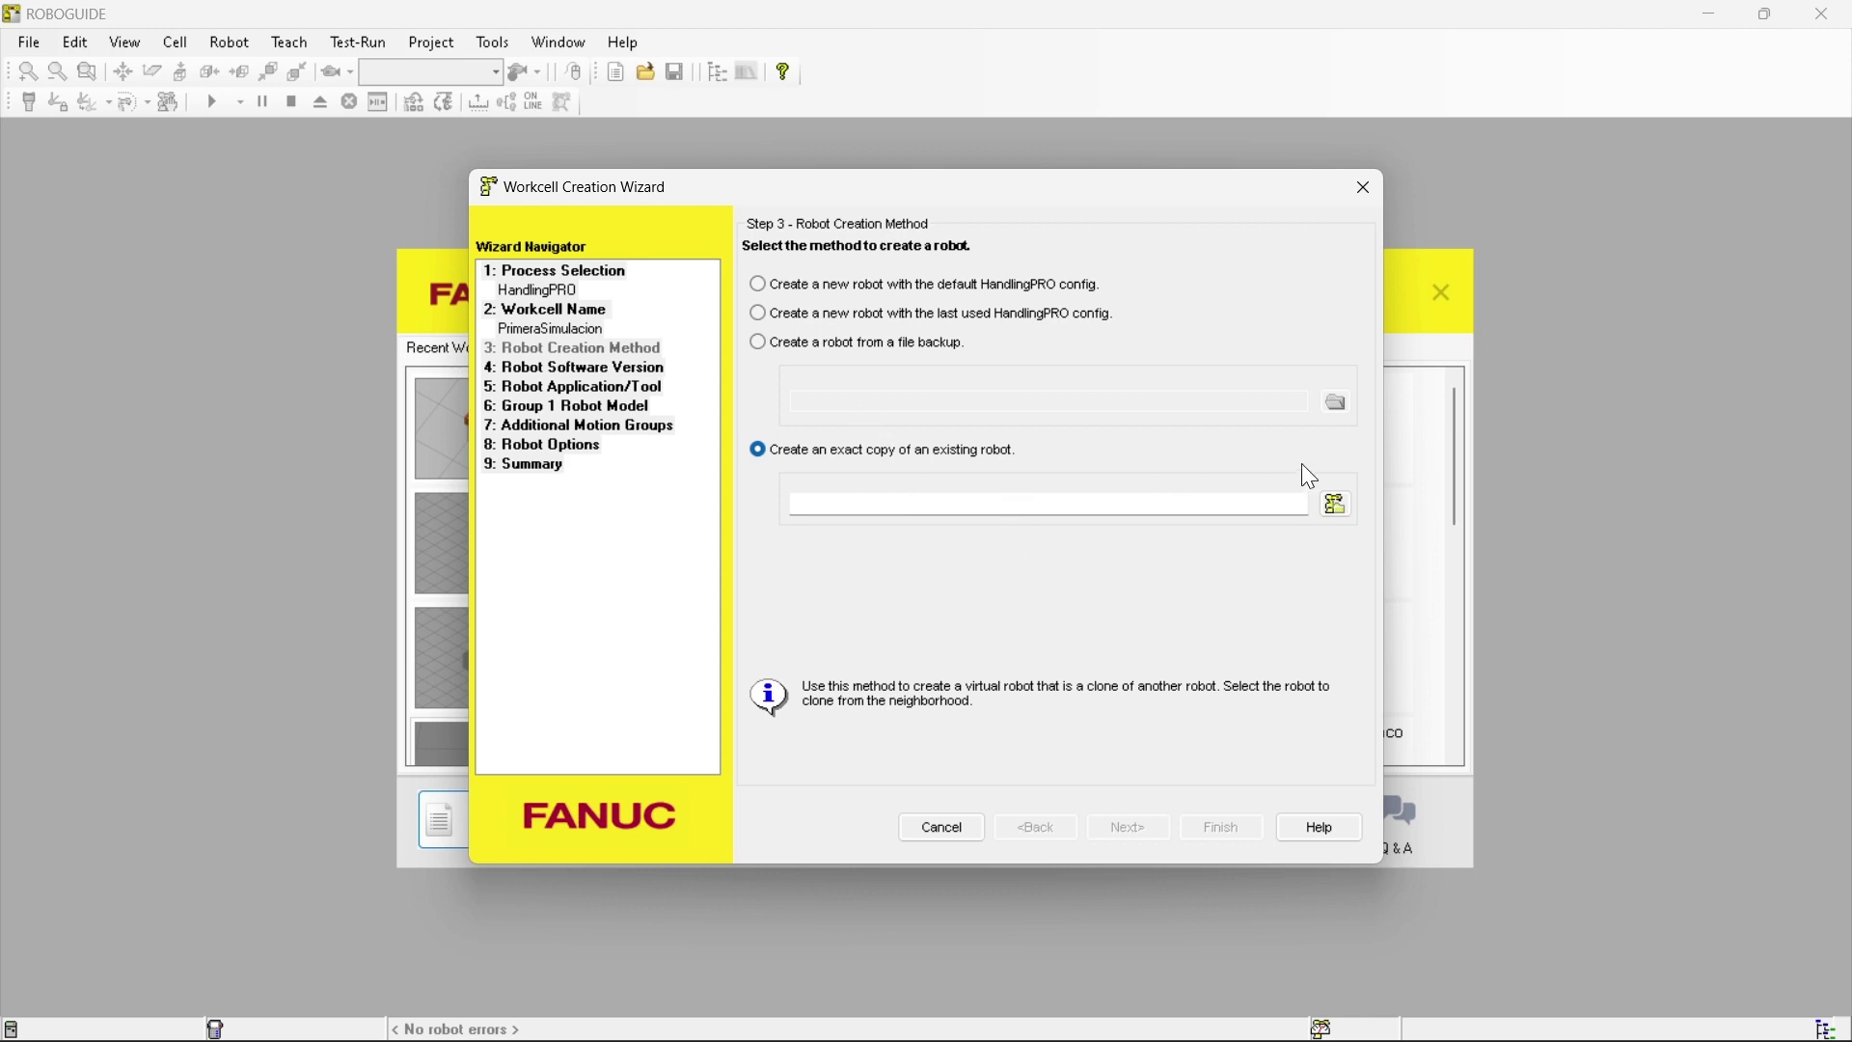
{"action": "left_click", "coordinate": [1336, 504]}
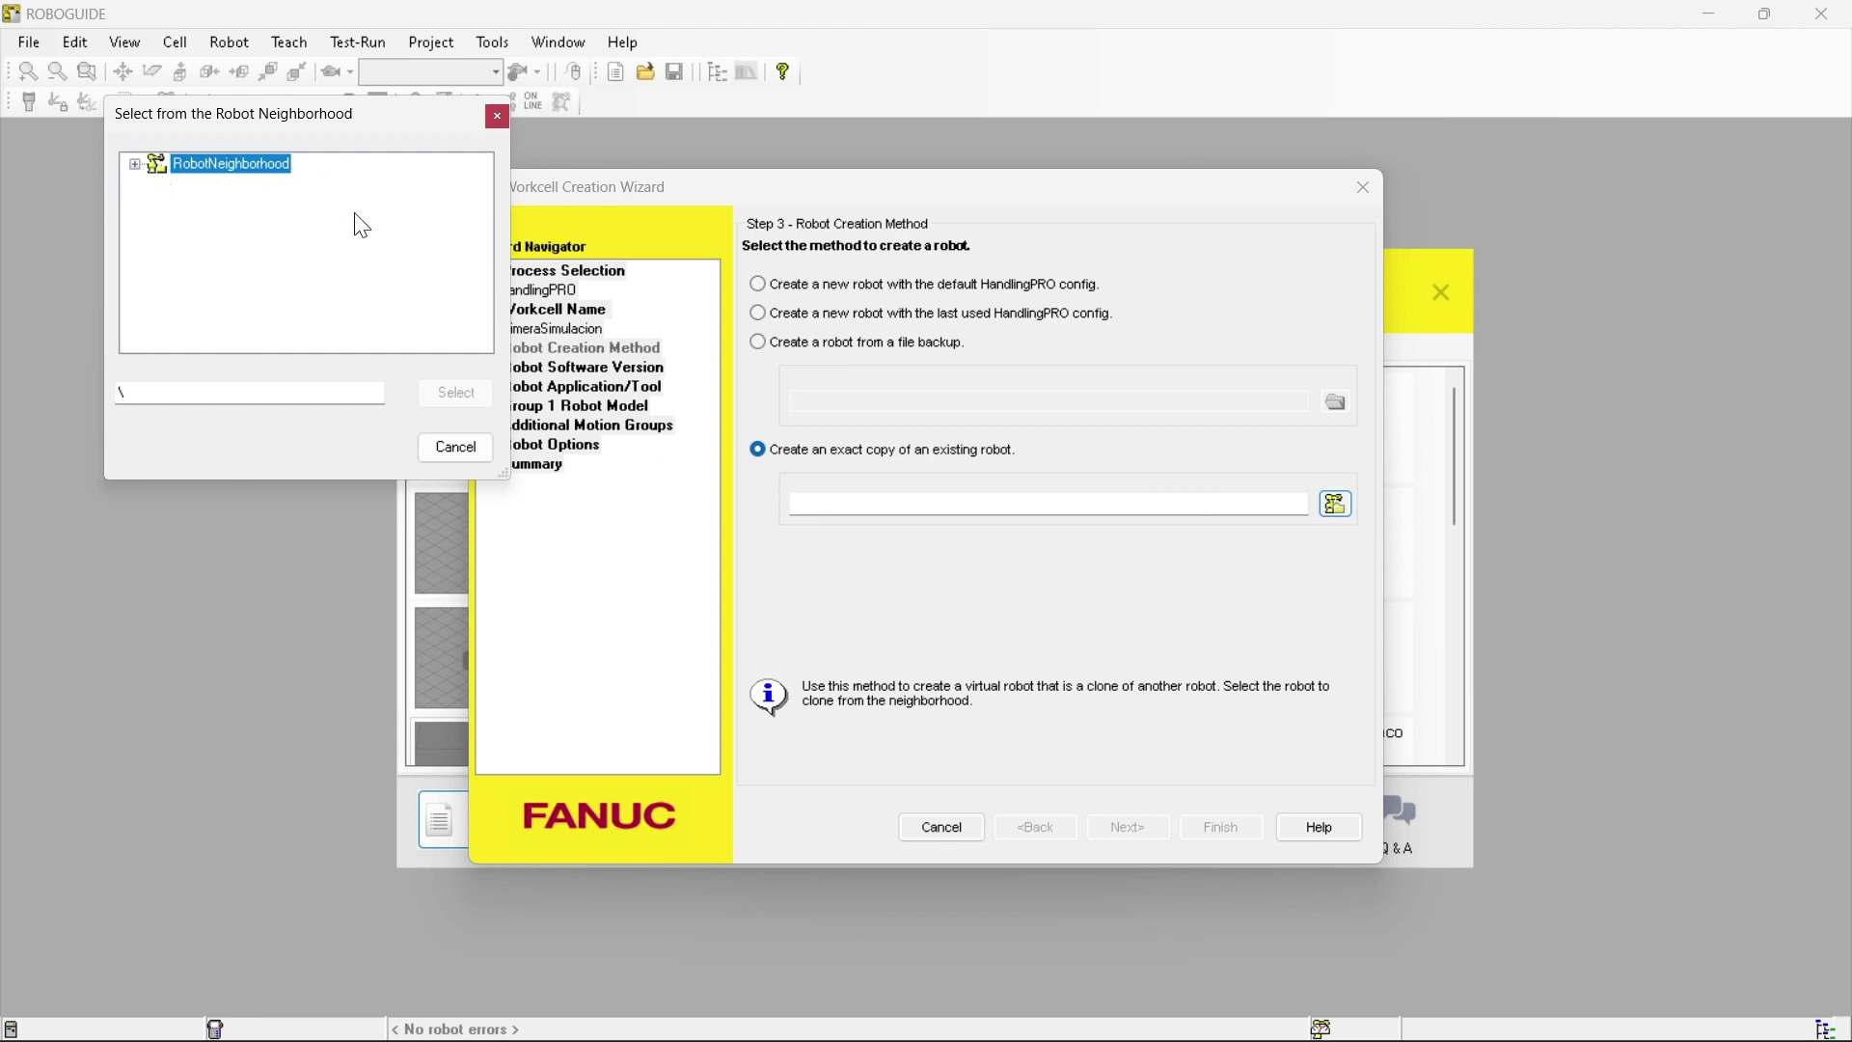
{"action": "left_click", "coordinate": [497, 116]}
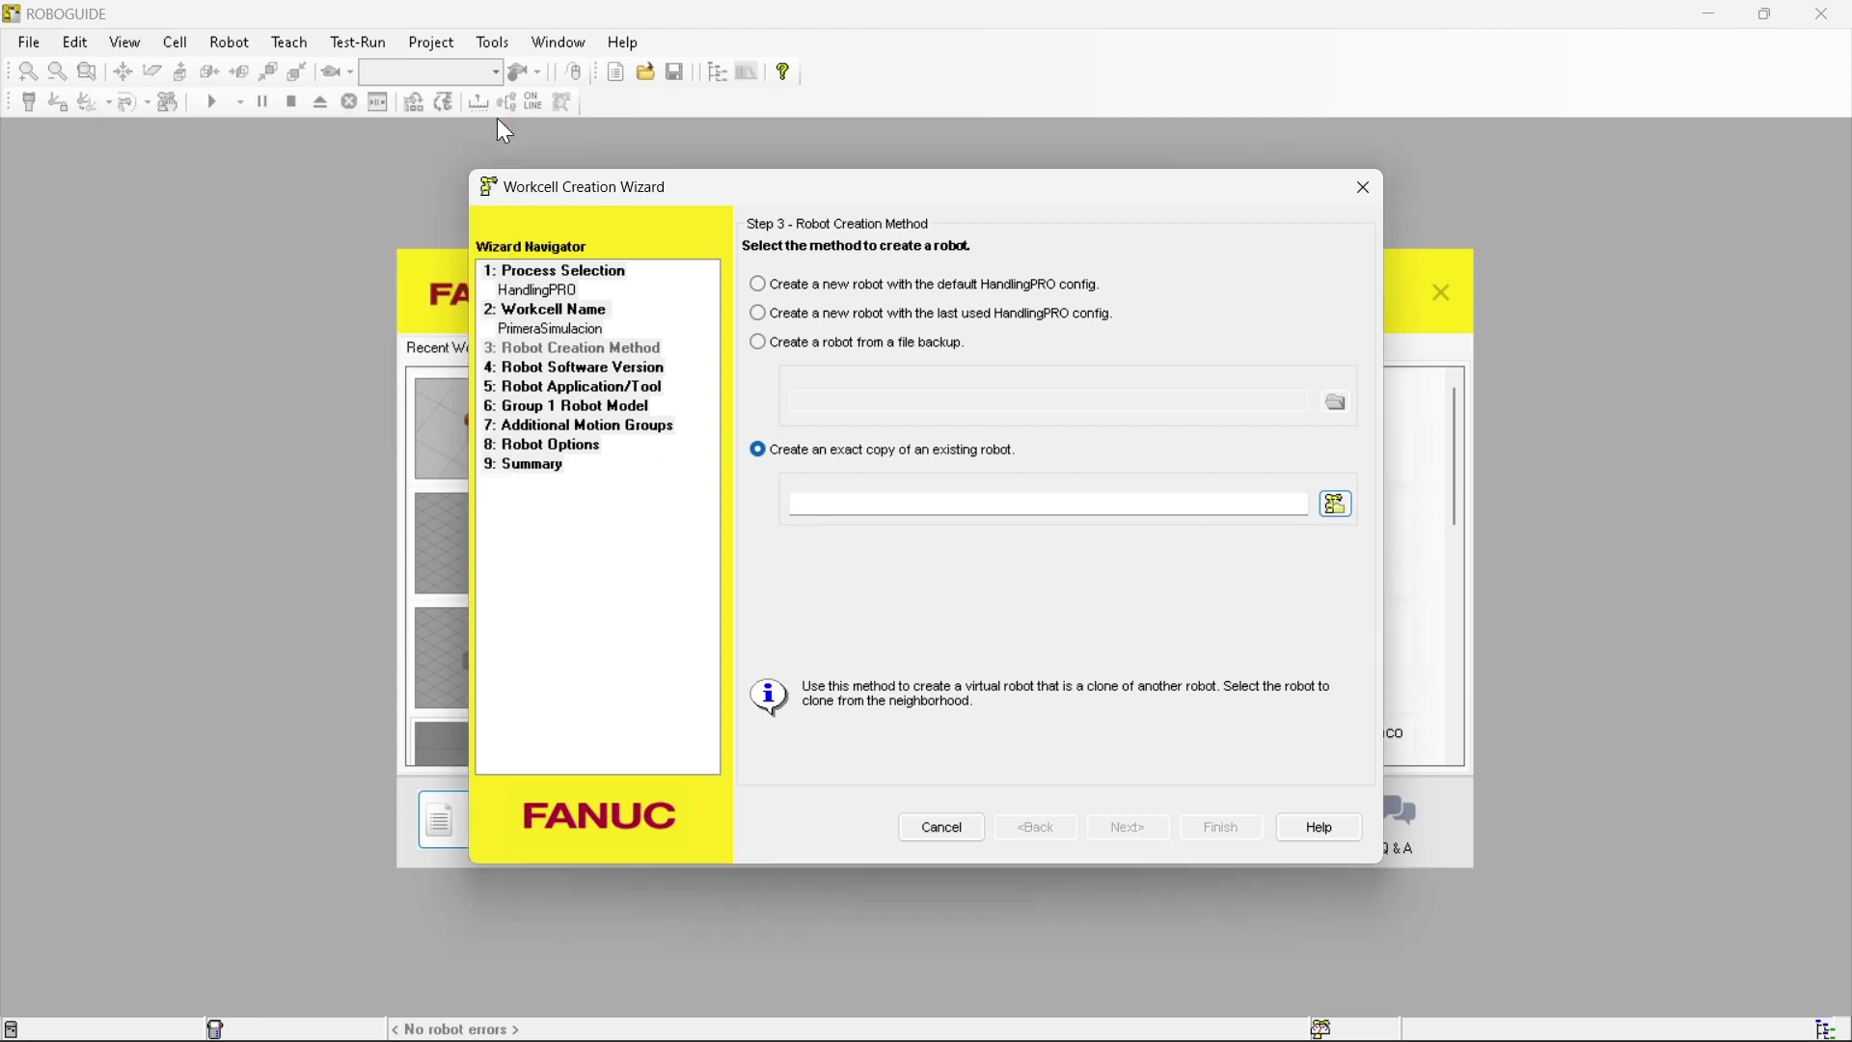
Create the robot with the default HandlingPRO config and choose software version V9.10 - R-30iB Plus
{"action": "left_click", "coordinate": [758, 286]}
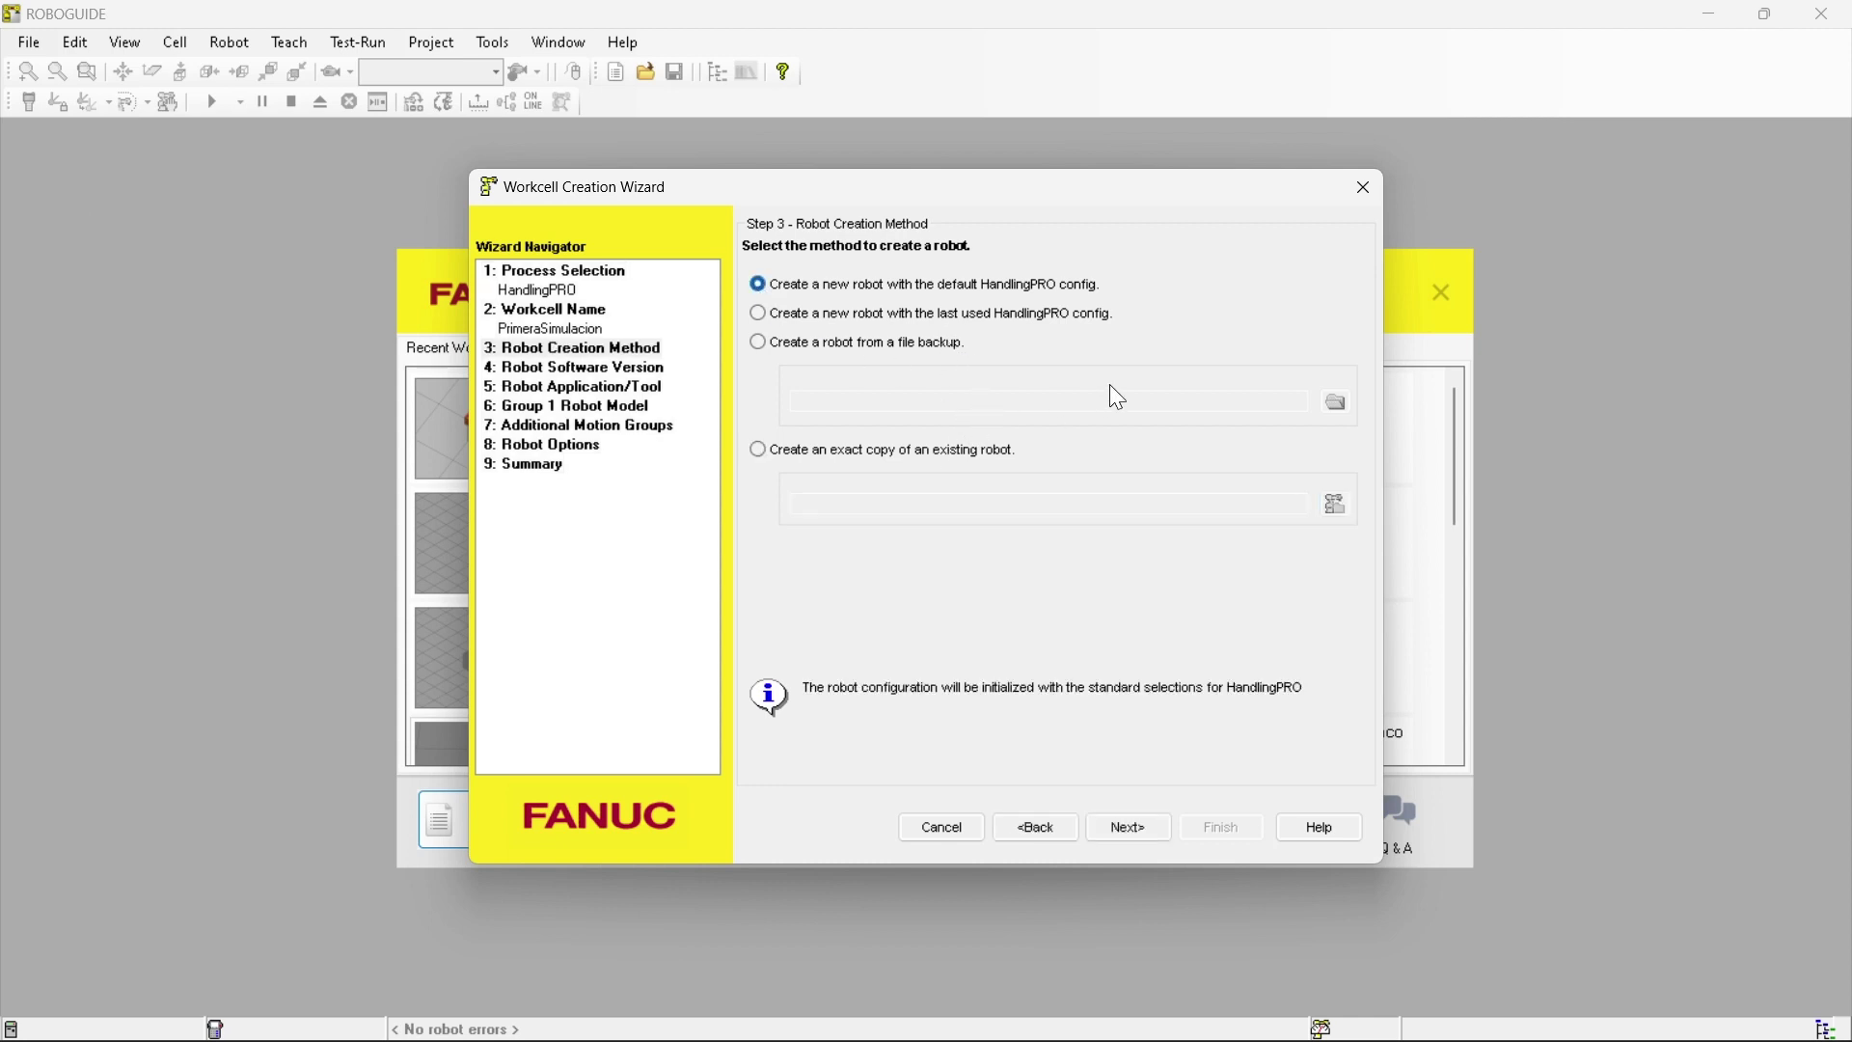
{"action": "left_click", "coordinate": [1139, 831]}
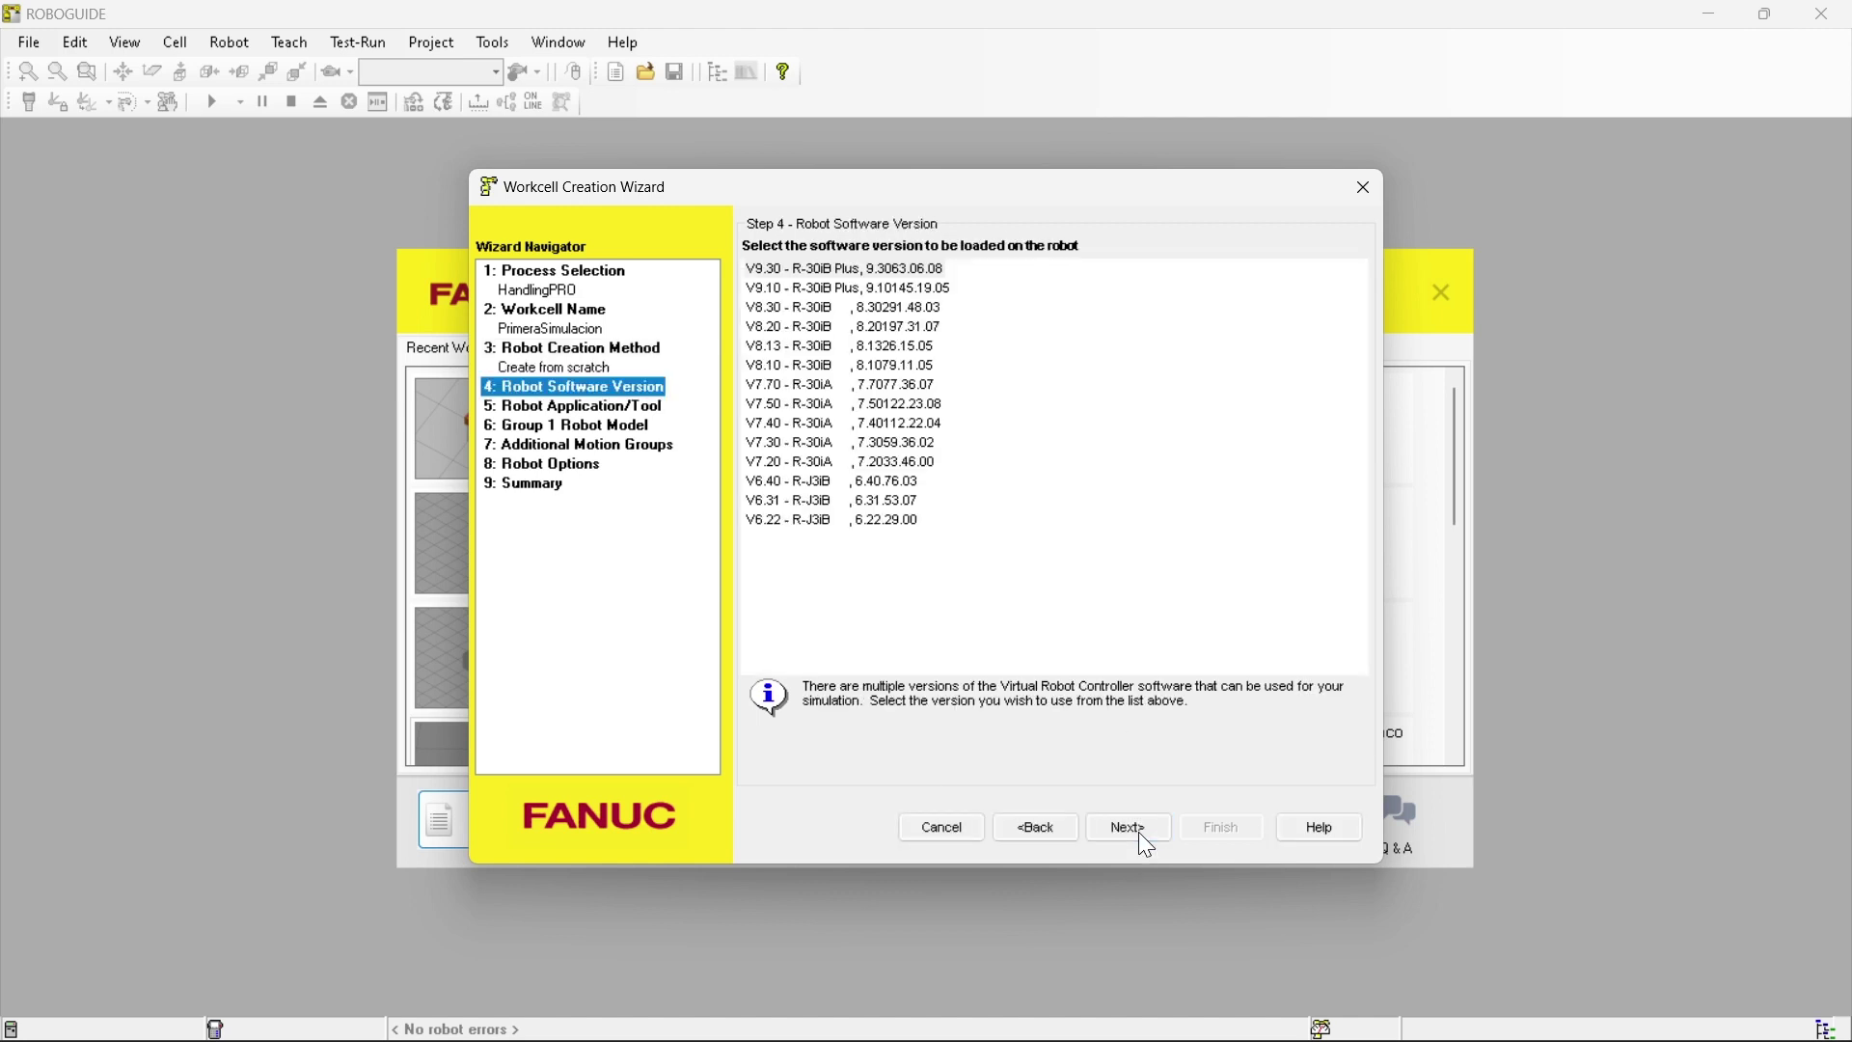
{"action": "left_click", "coordinate": [835, 335]}
{"action": "left_click", "coordinate": [827, 271]}
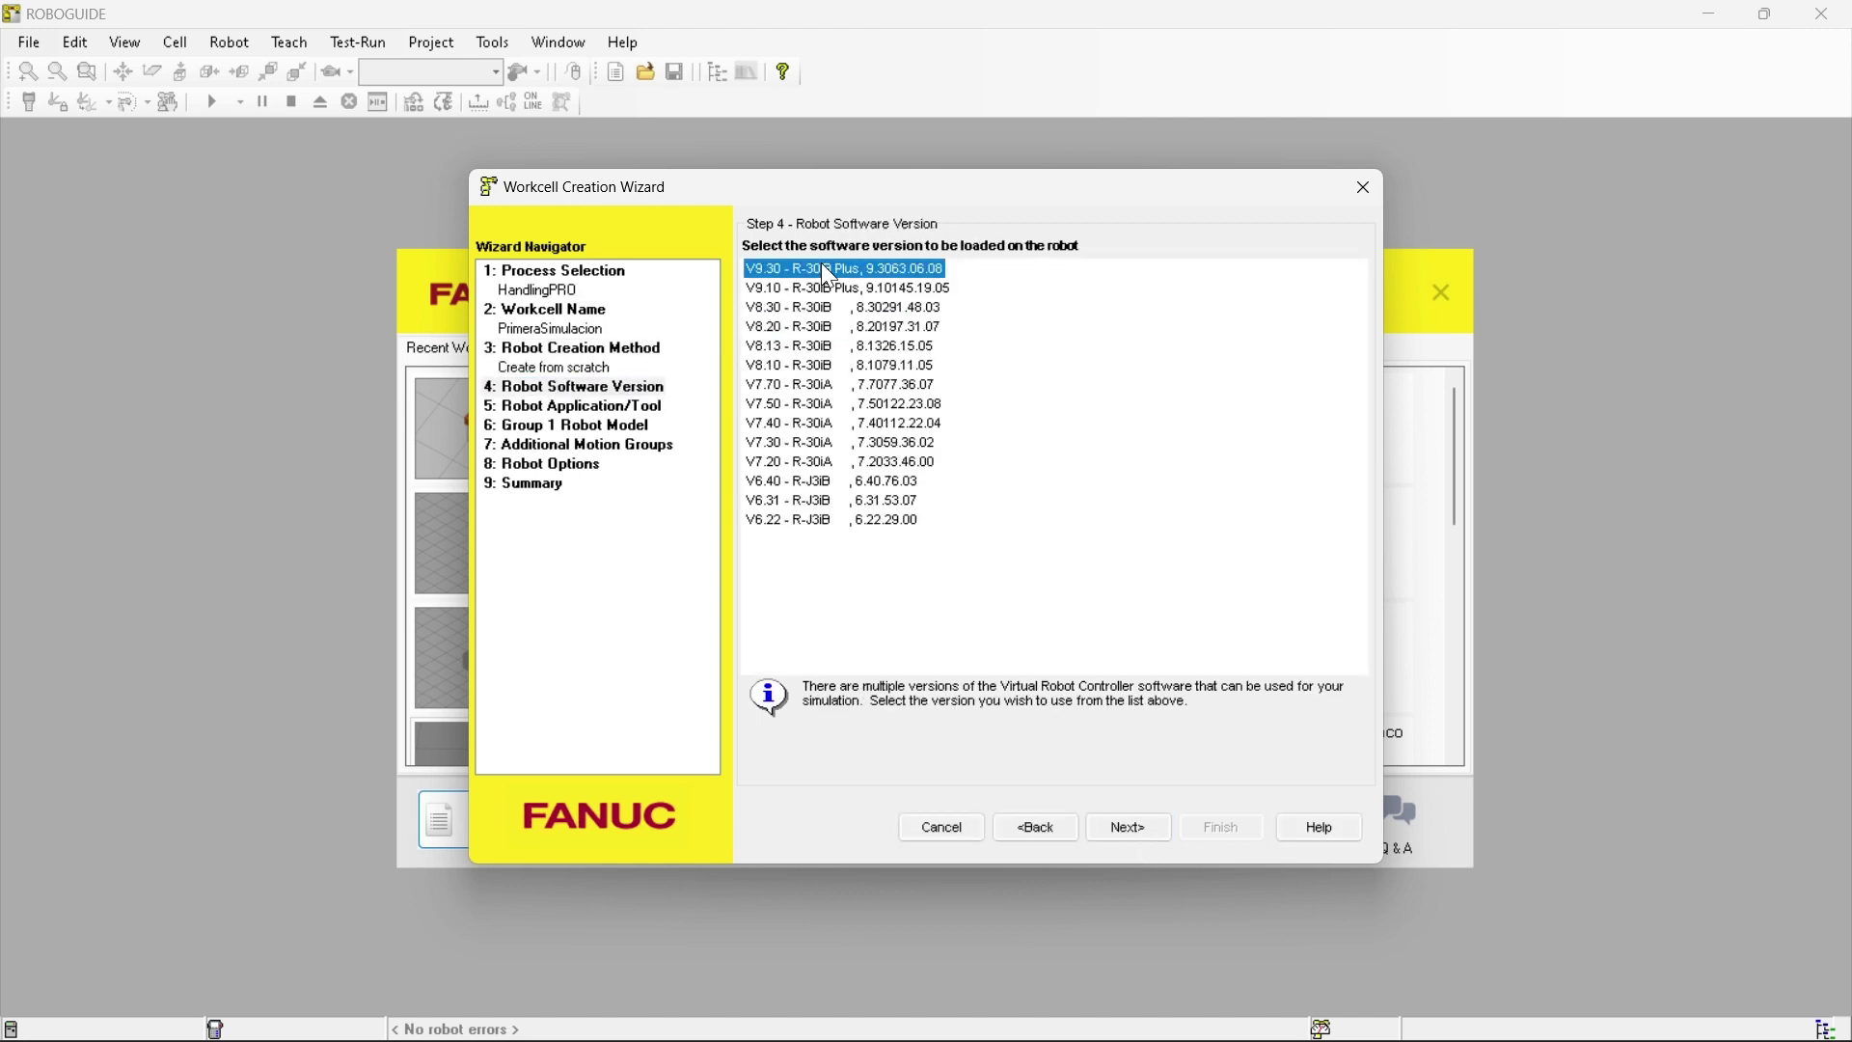
{"action": "left_click", "coordinate": [843, 286]}
{"action": "left_click", "coordinate": [843, 274]}
{"action": "left_click", "coordinate": [848, 290]}
{"action": "left_click", "coordinate": [843, 272]}
{"action": "left_click", "coordinate": [797, 287]}
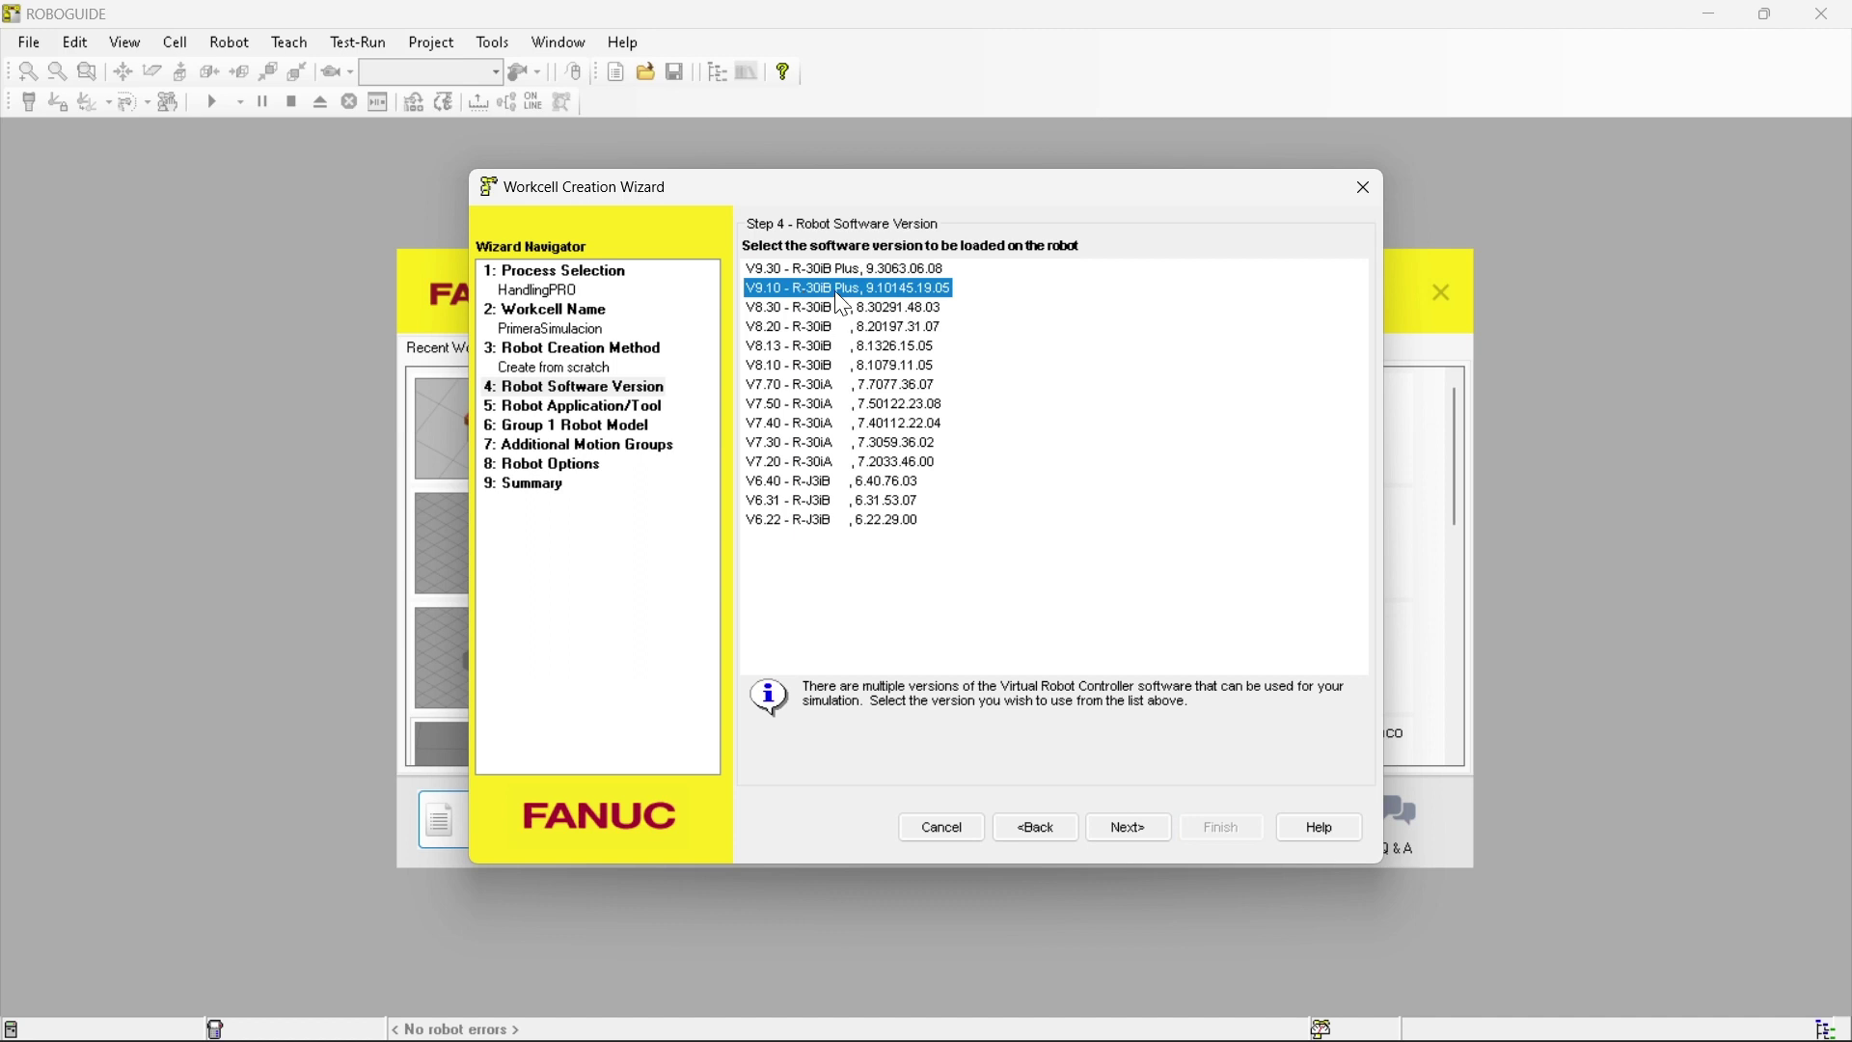
{"action": "left_click", "coordinate": [845, 266]}
{"action": "left_click", "coordinate": [853, 287]}
{"action": "left_click", "coordinate": [1132, 832]}
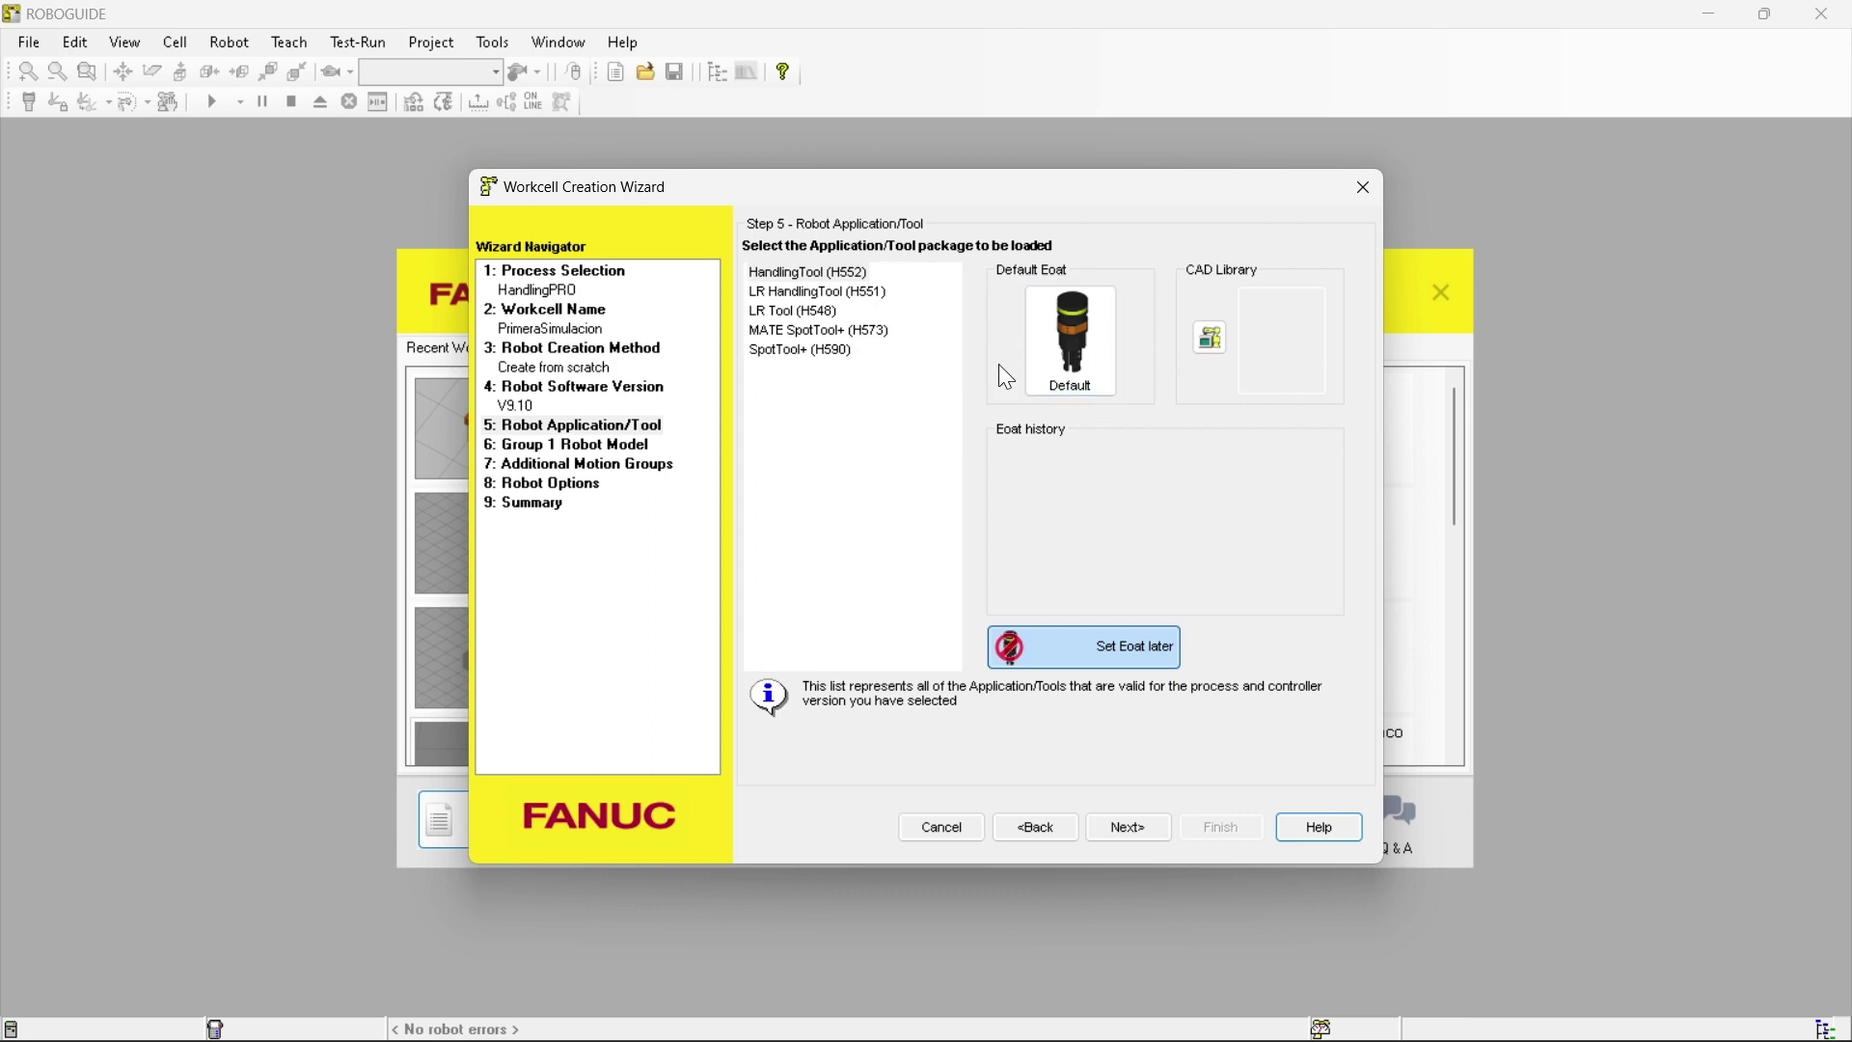
Compare the default end effectors of the HandlingTool, LR HandlingTool, LR Tool, MATE SpotTool+ and SpotTool+ packages
{"action": "left_click", "coordinate": [820, 290]}
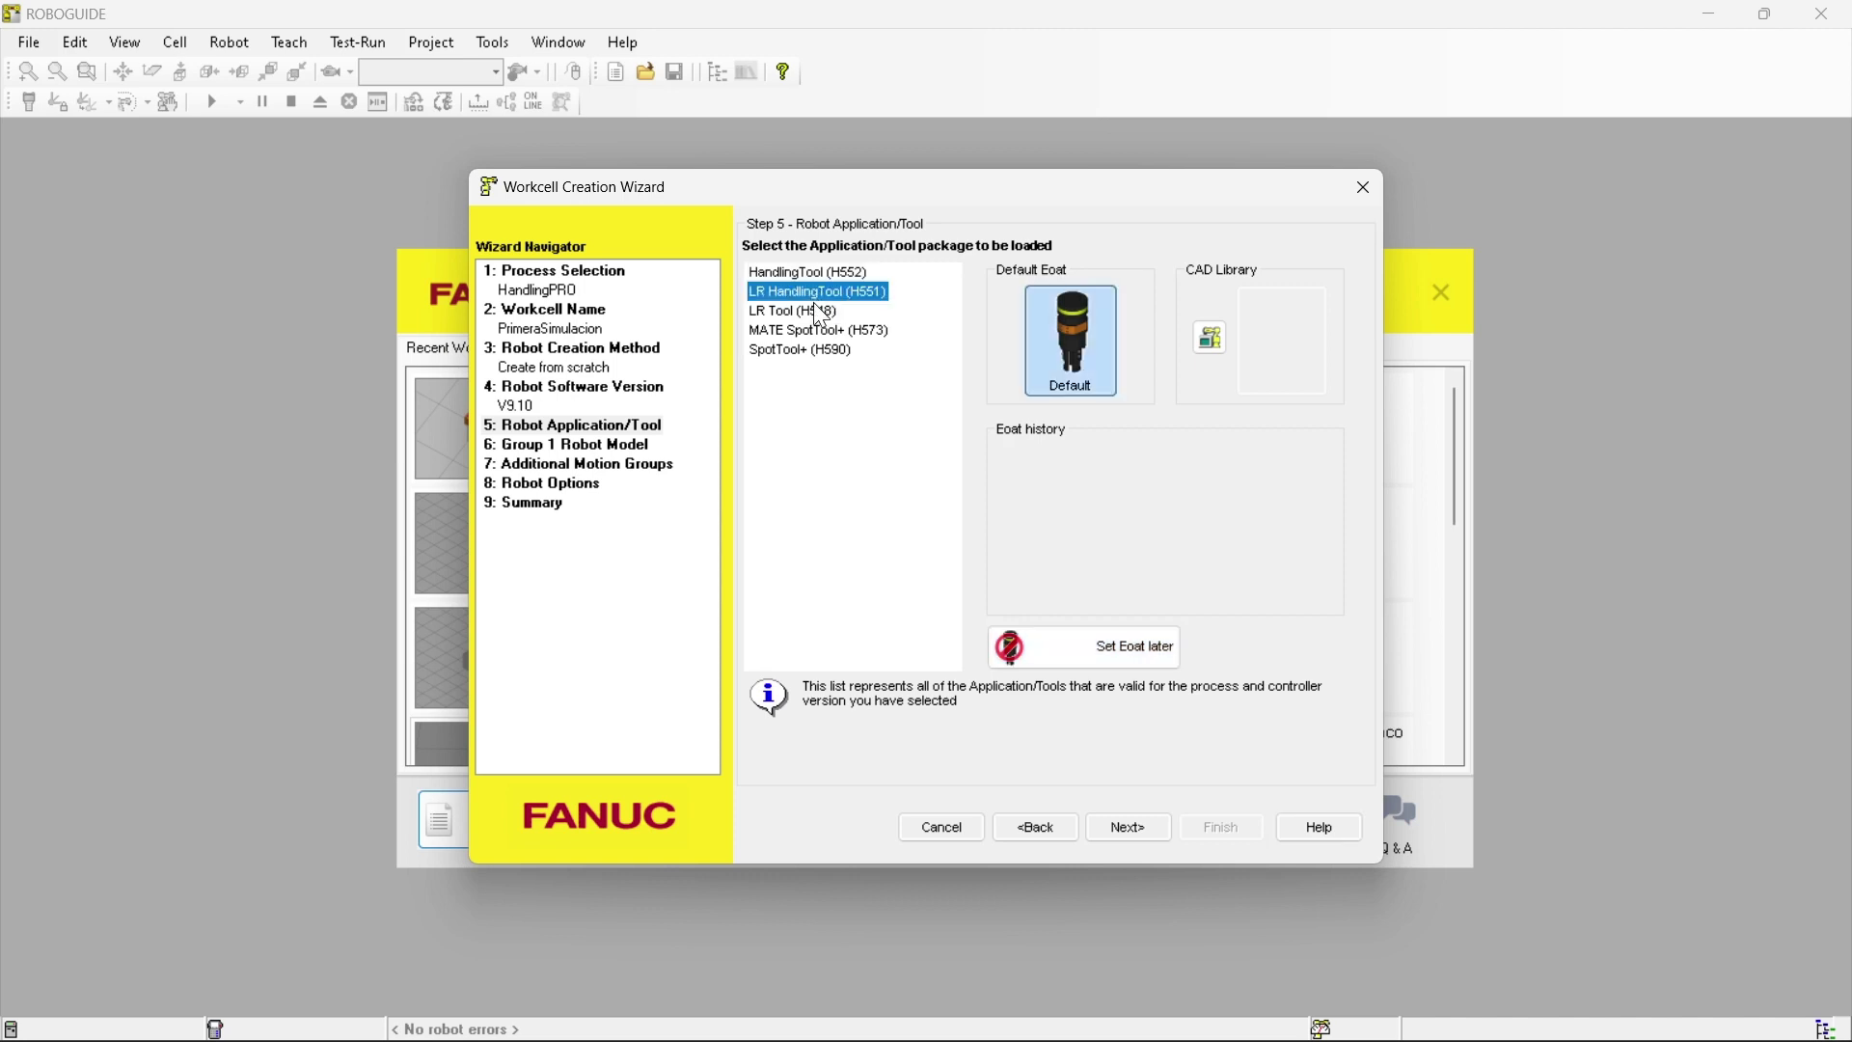
{"action": "left_click", "coordinate": [812, 266]}
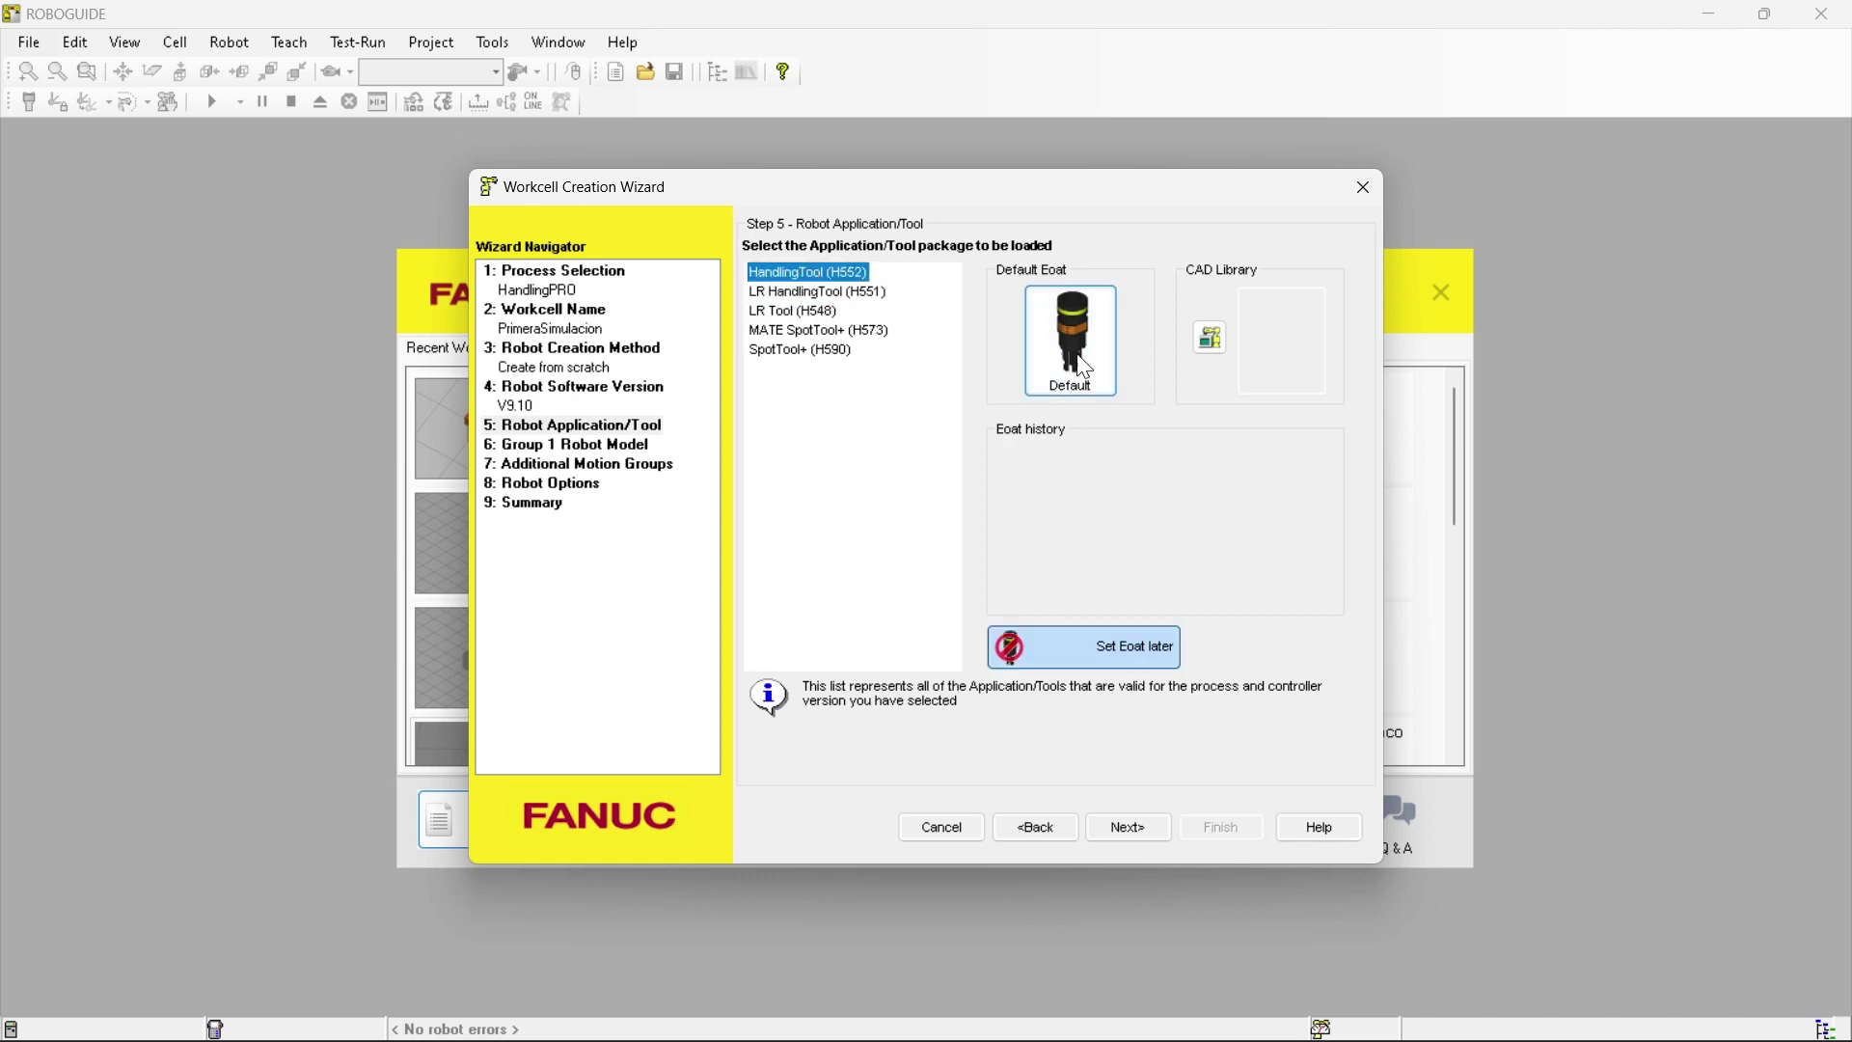
{"action": "left_click", "coordinate": [808, 353]}
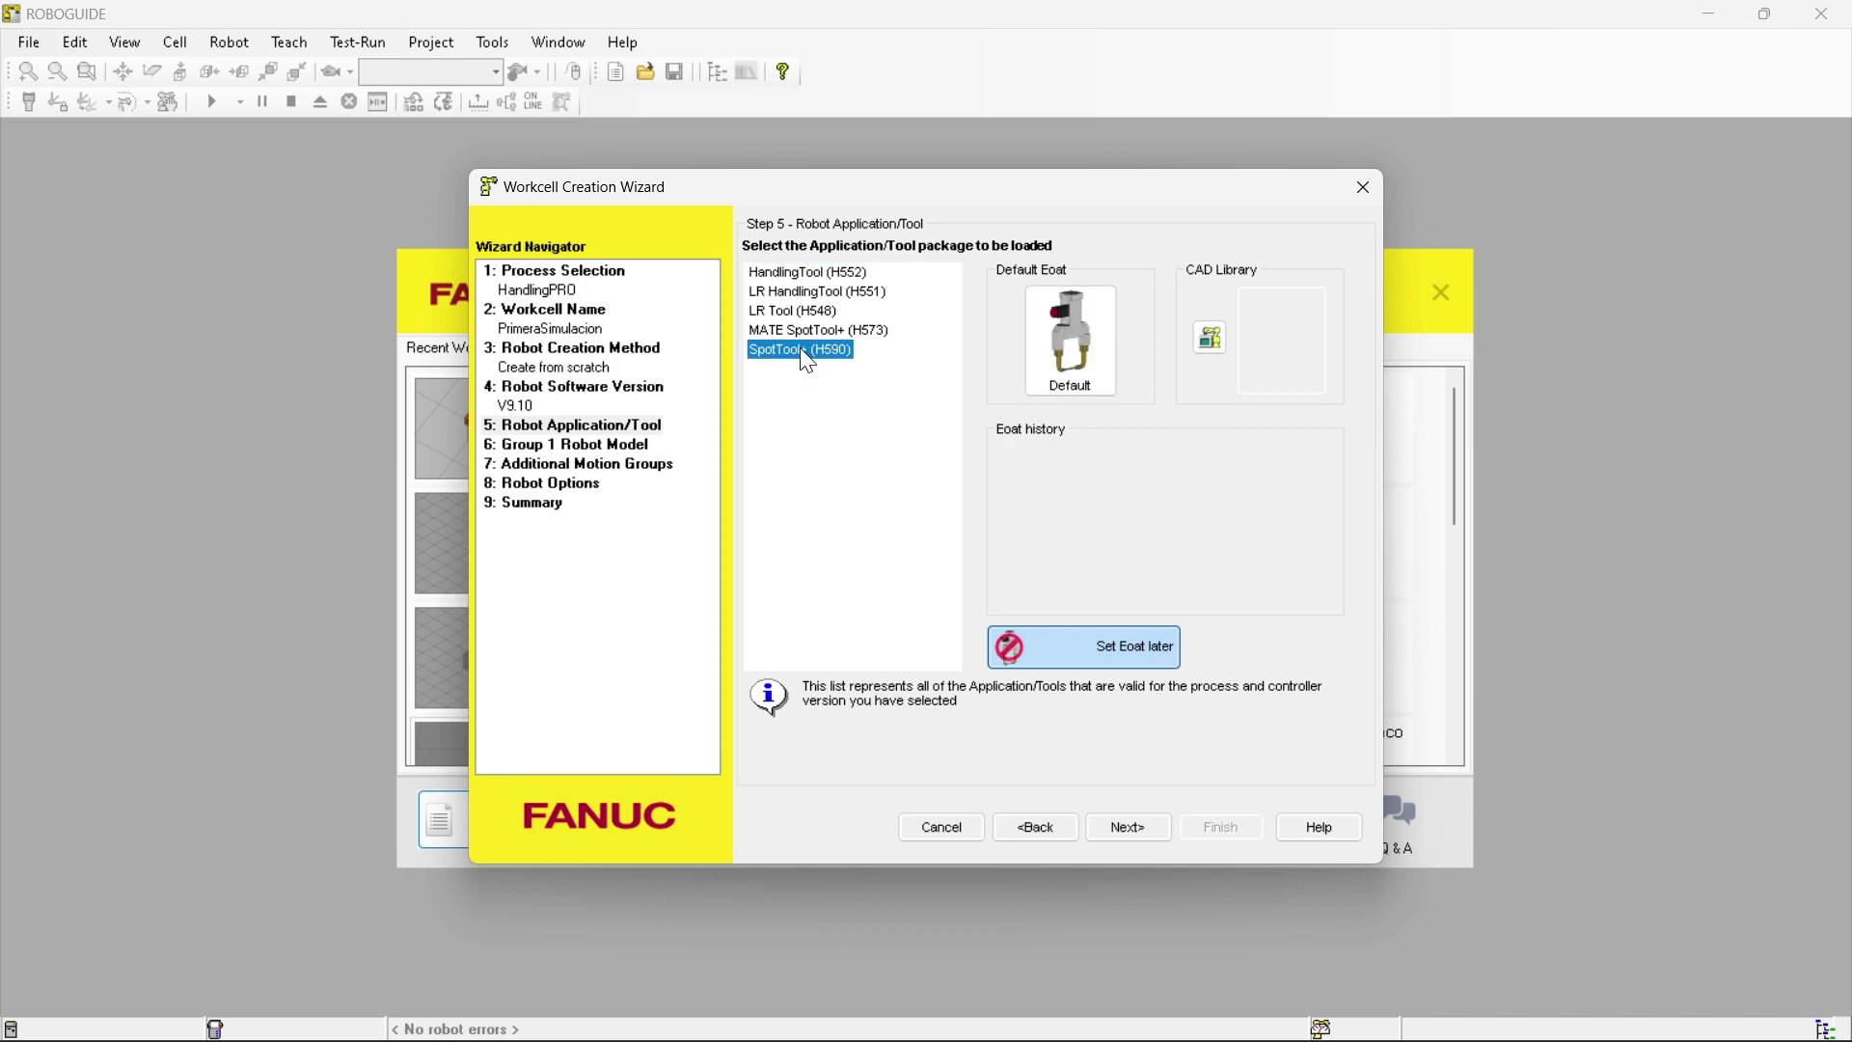
{"action": "left_click", "coordinate": [806, 330]}
{"action": "left_click", "coordinate": [799, 308]}
{"action": "left_click", "coordinate": [801, 276]}
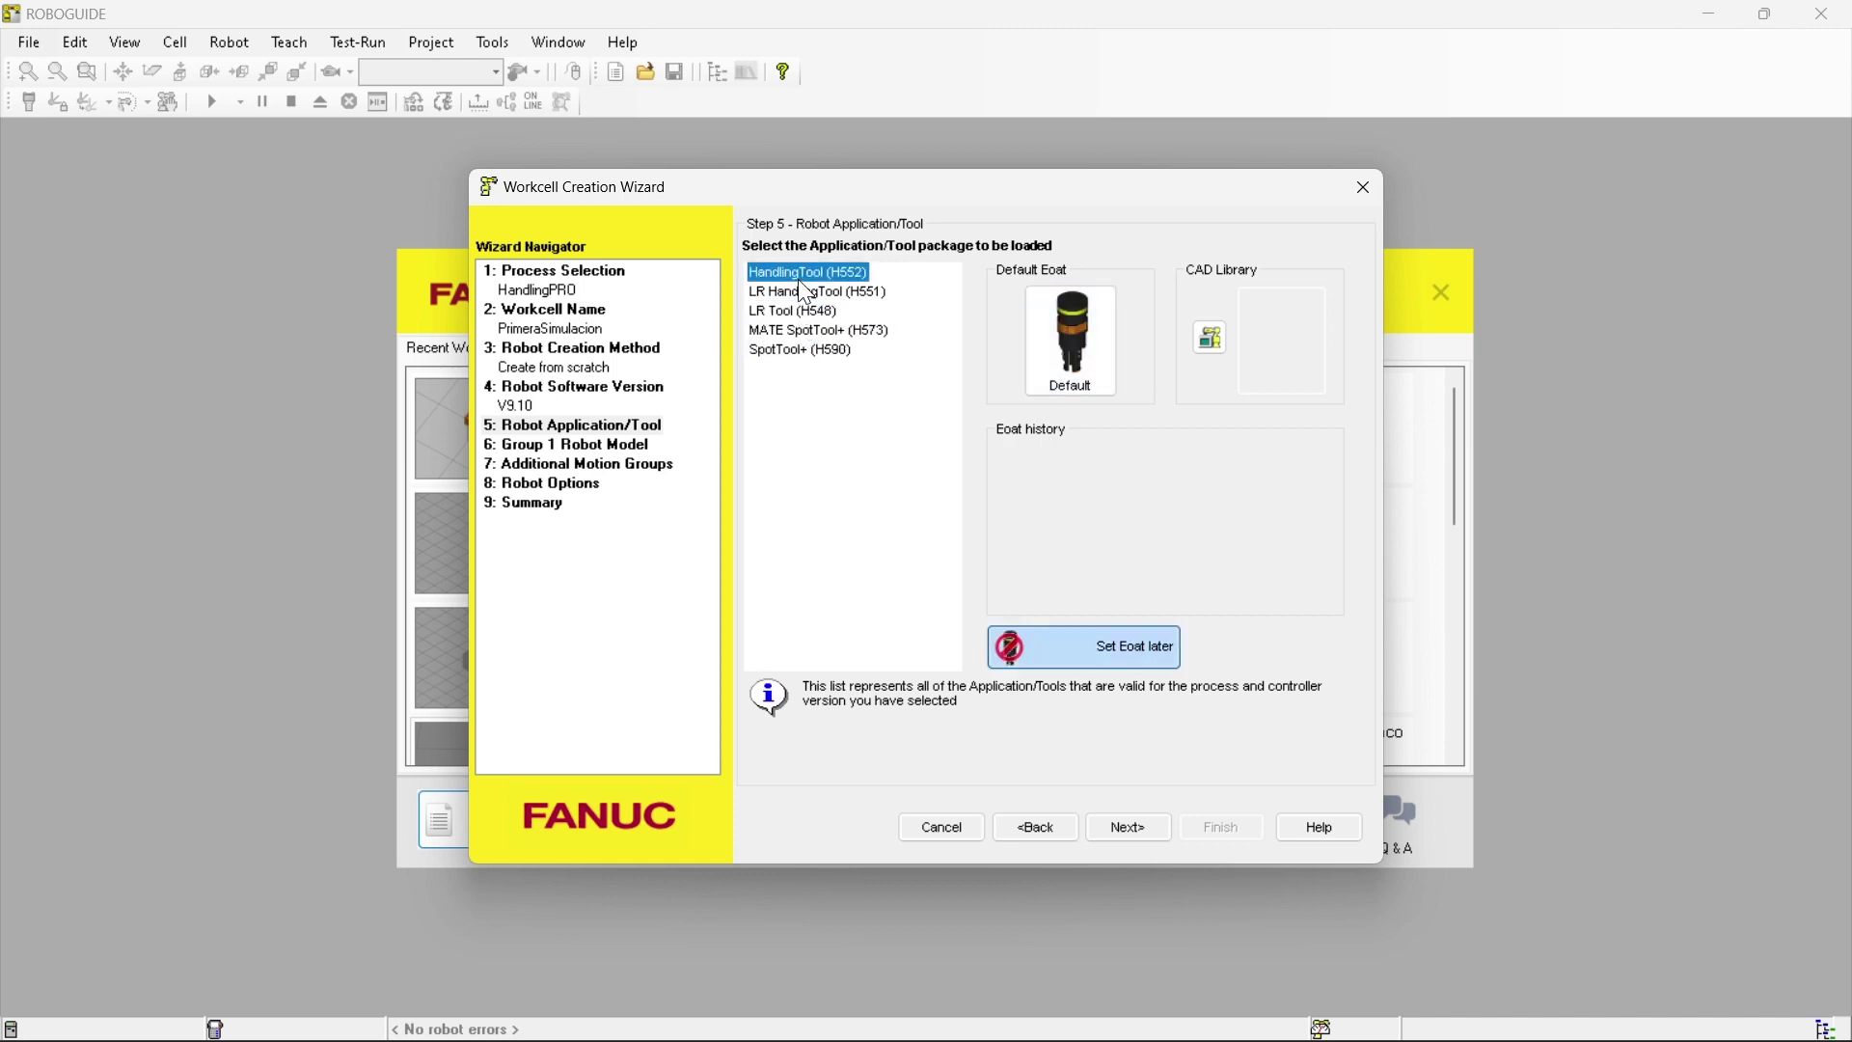
{"action": "left_click", "coordinate": [799, 292]}
{"action": "left_click", "coordinate": [799, 274]}
{"action": "left_click", "coordinate": [1125, 648]}
{"action": "left_click", "coordinate": [793, 292]}
{"action": "left_click", "coordinate": [803, 311]}
{"action": "left_click", "coordinate": [803, 350]}
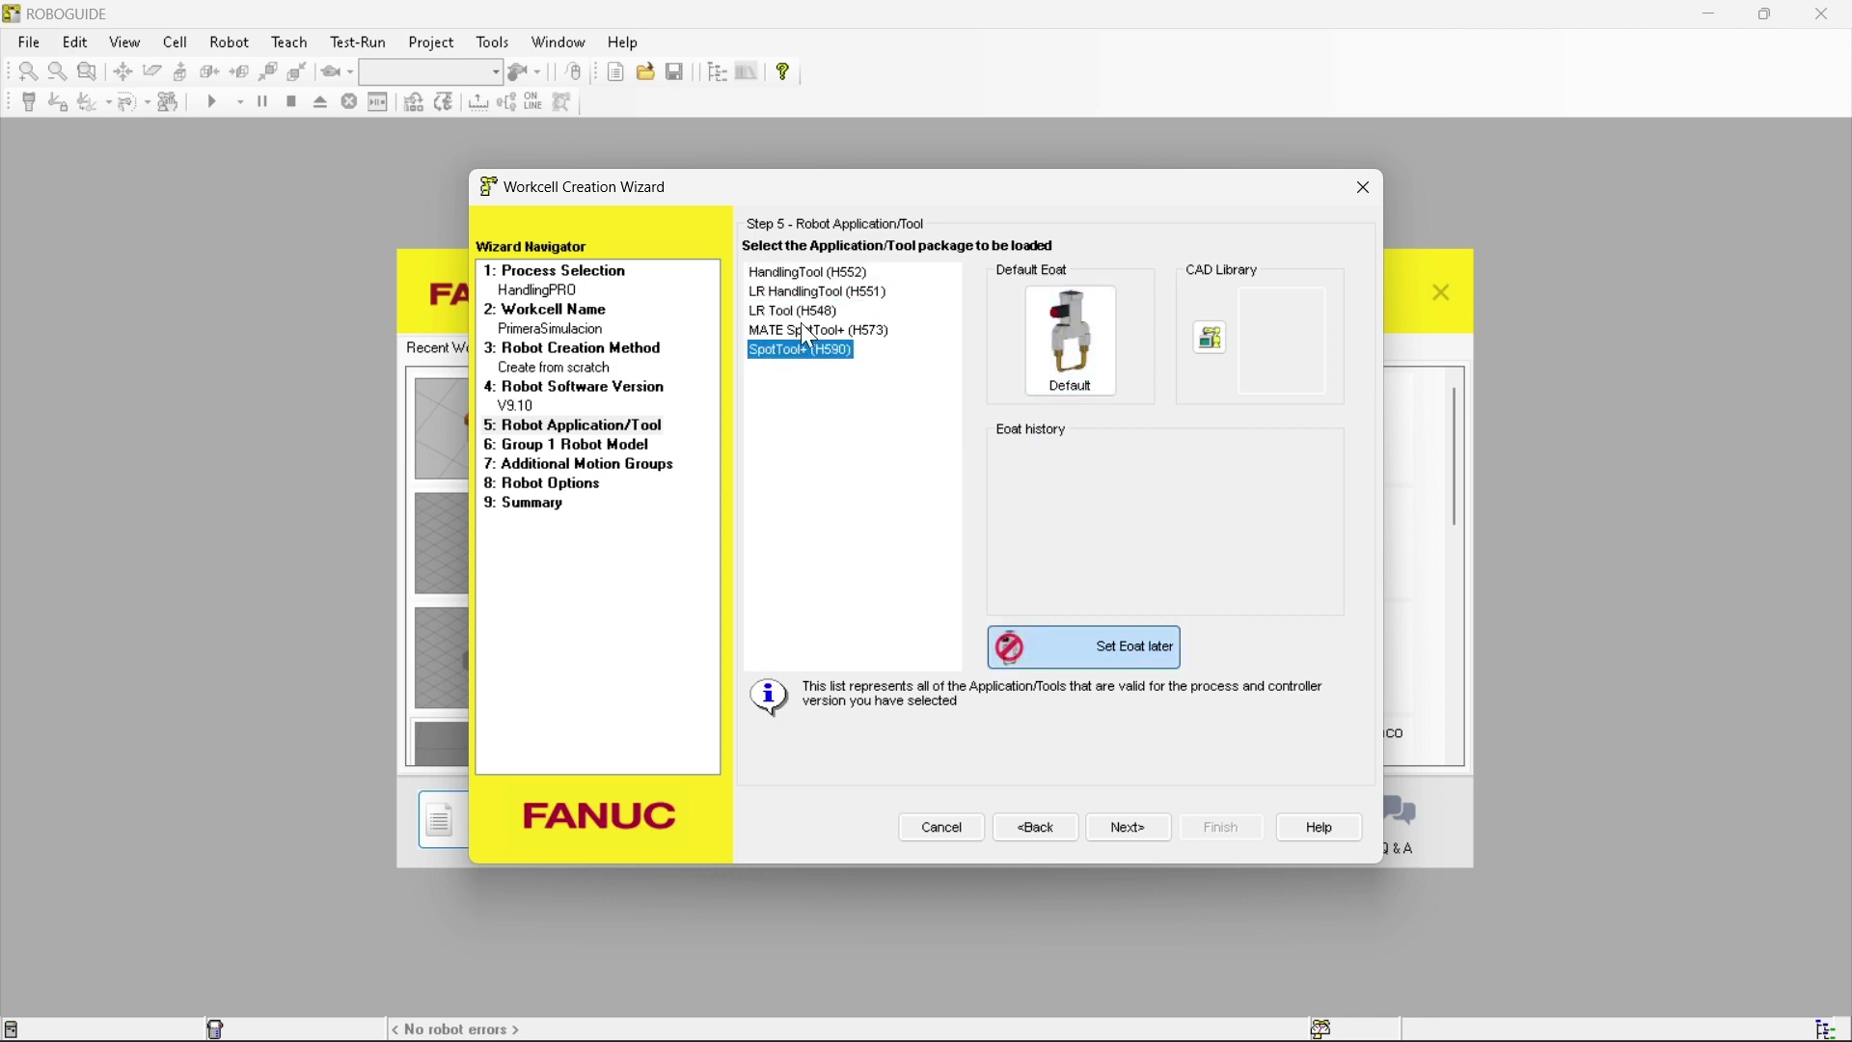
Choose the HandlingTool (H552) application package with the default Eoat and continue to the robot model
{"action": "left_click", "coordinate": [804, 274]}
{"action": "left_click", "coordinate": [1120, 654]}
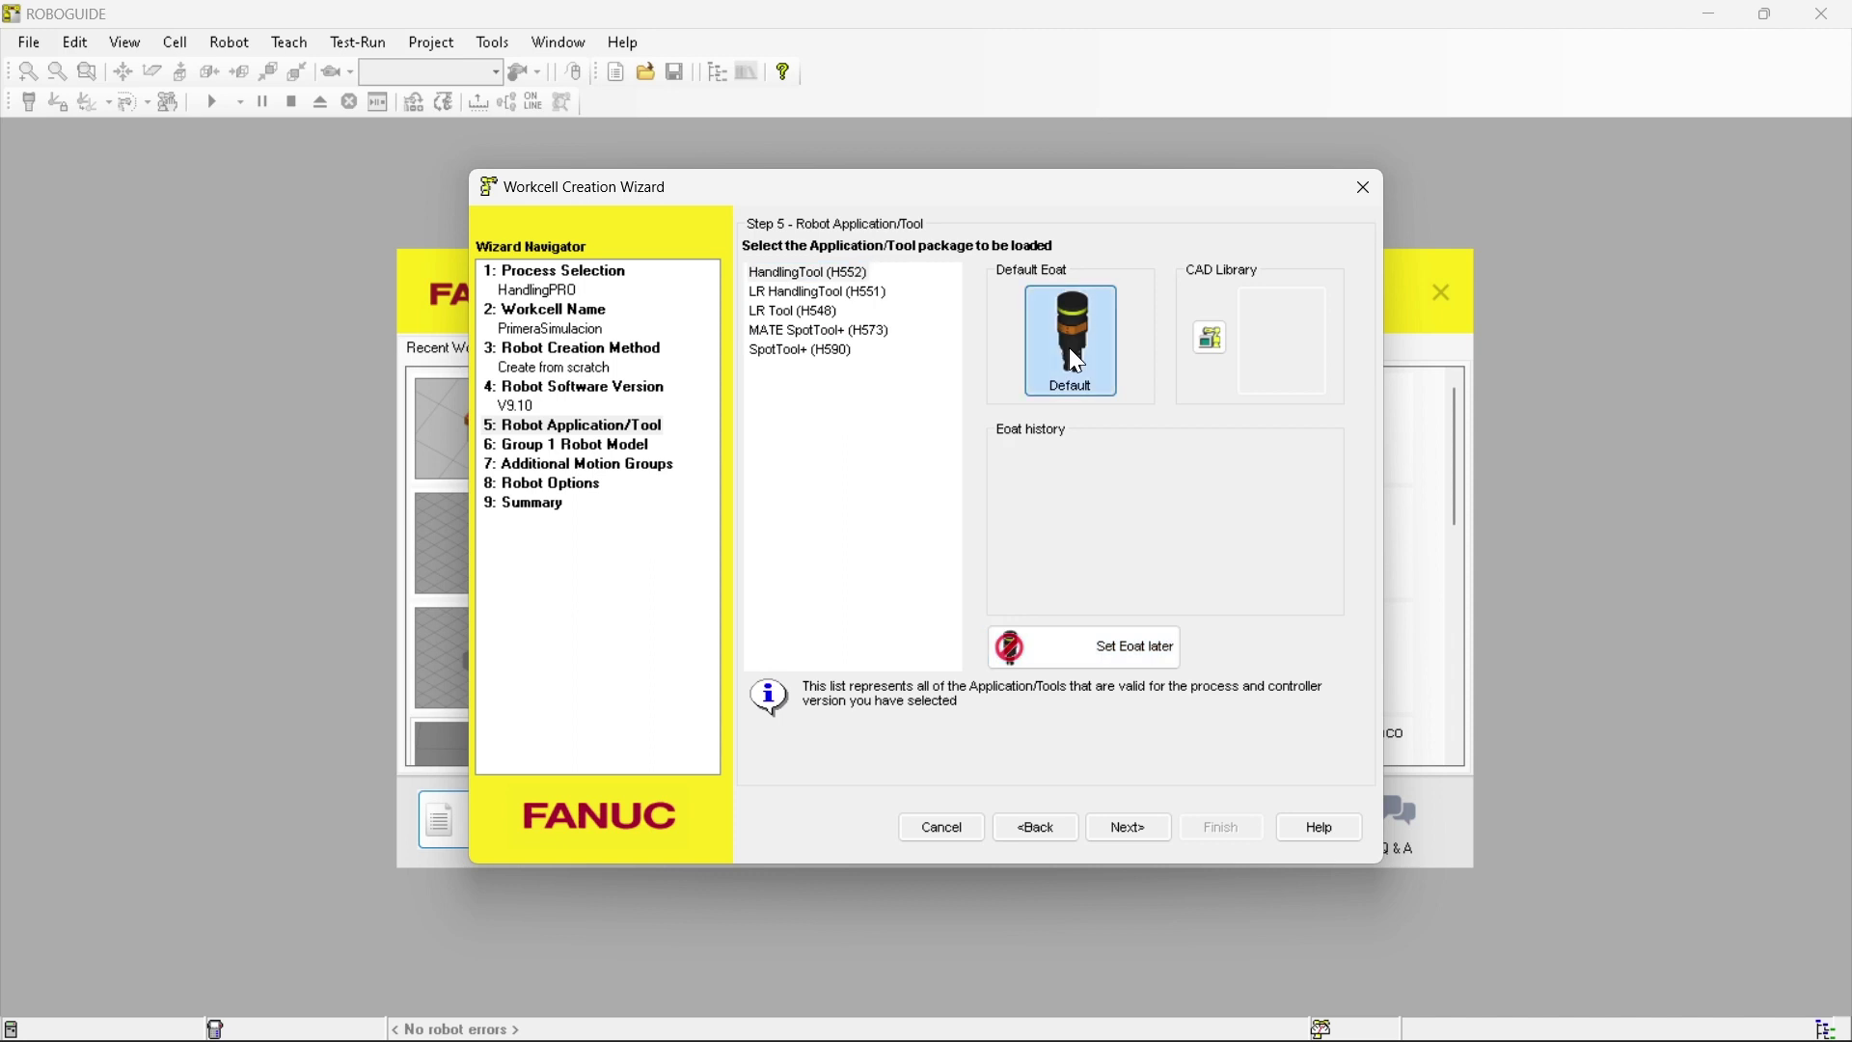
{"action": "left_click", "coordinate": [1139, 827]}
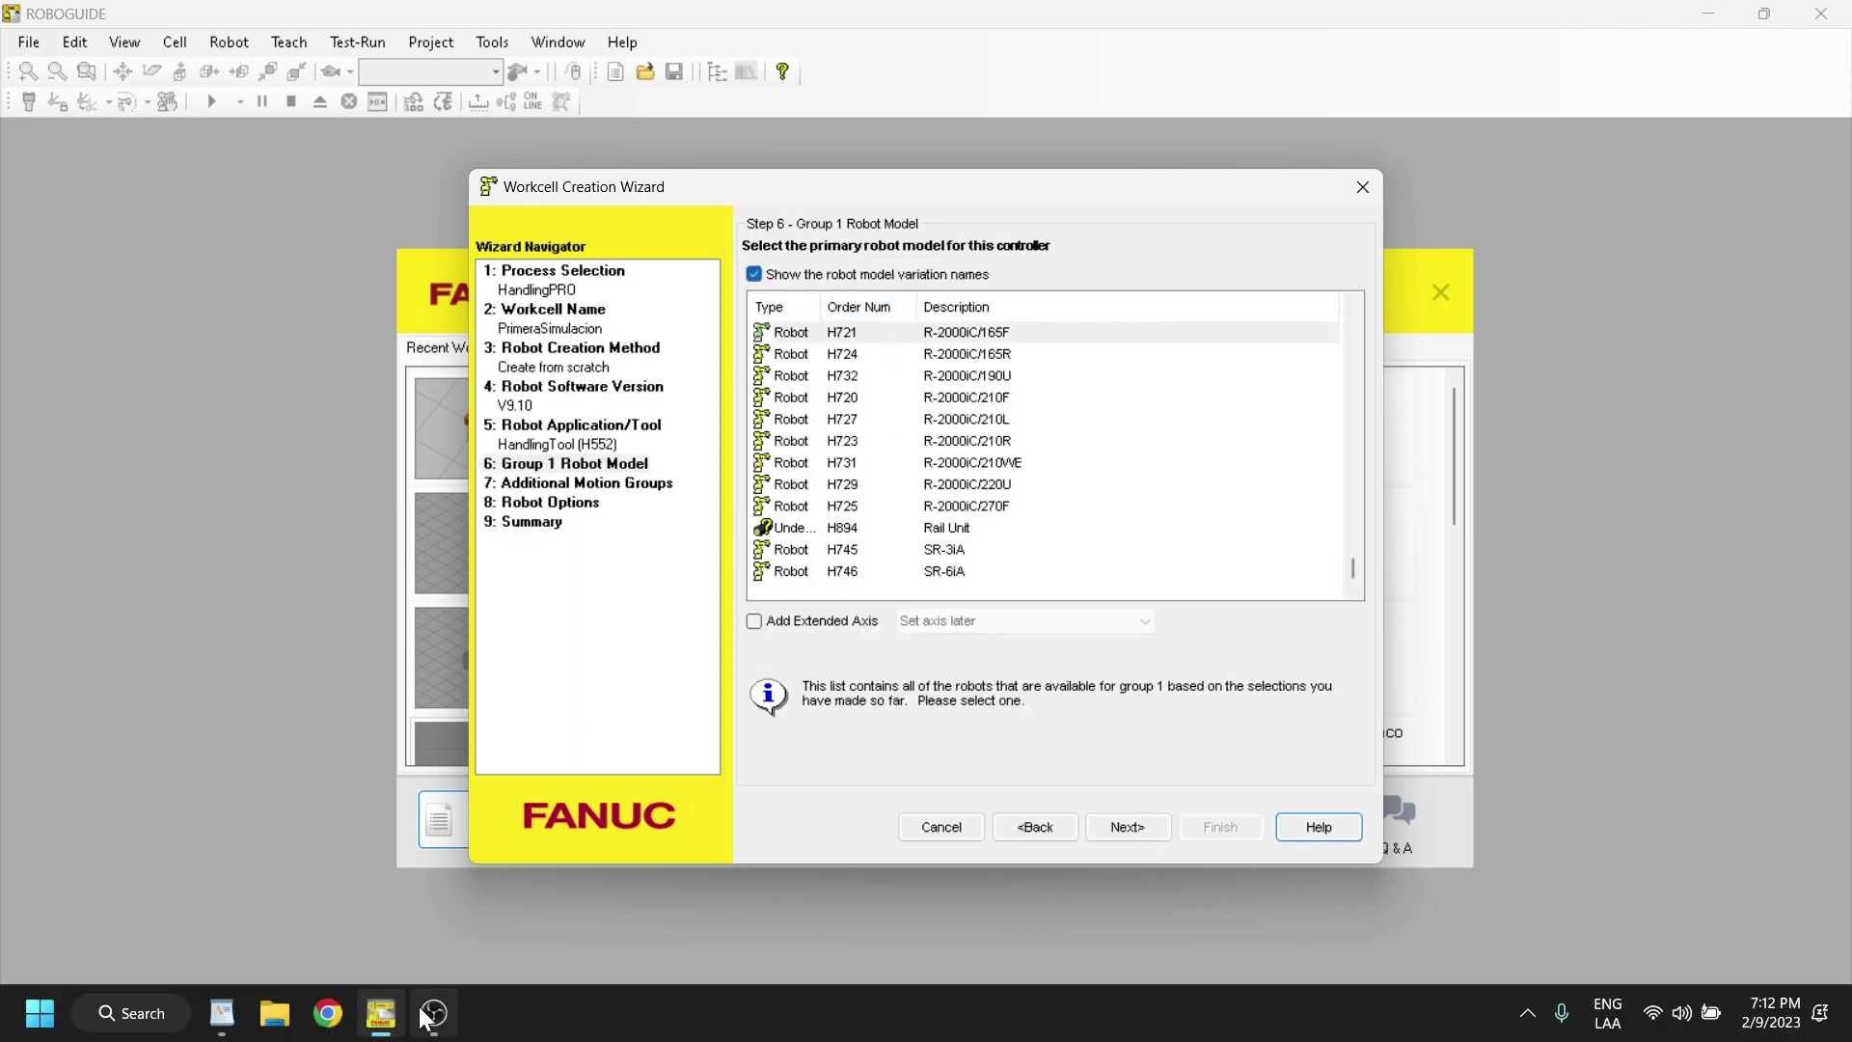
Check the robot model in the WordPad notes and choose R-2000iC/210F (H720) as the group 1 robot in ROBOGUIDE
{"action": "left_click", "coordinate": [220, 1028]}
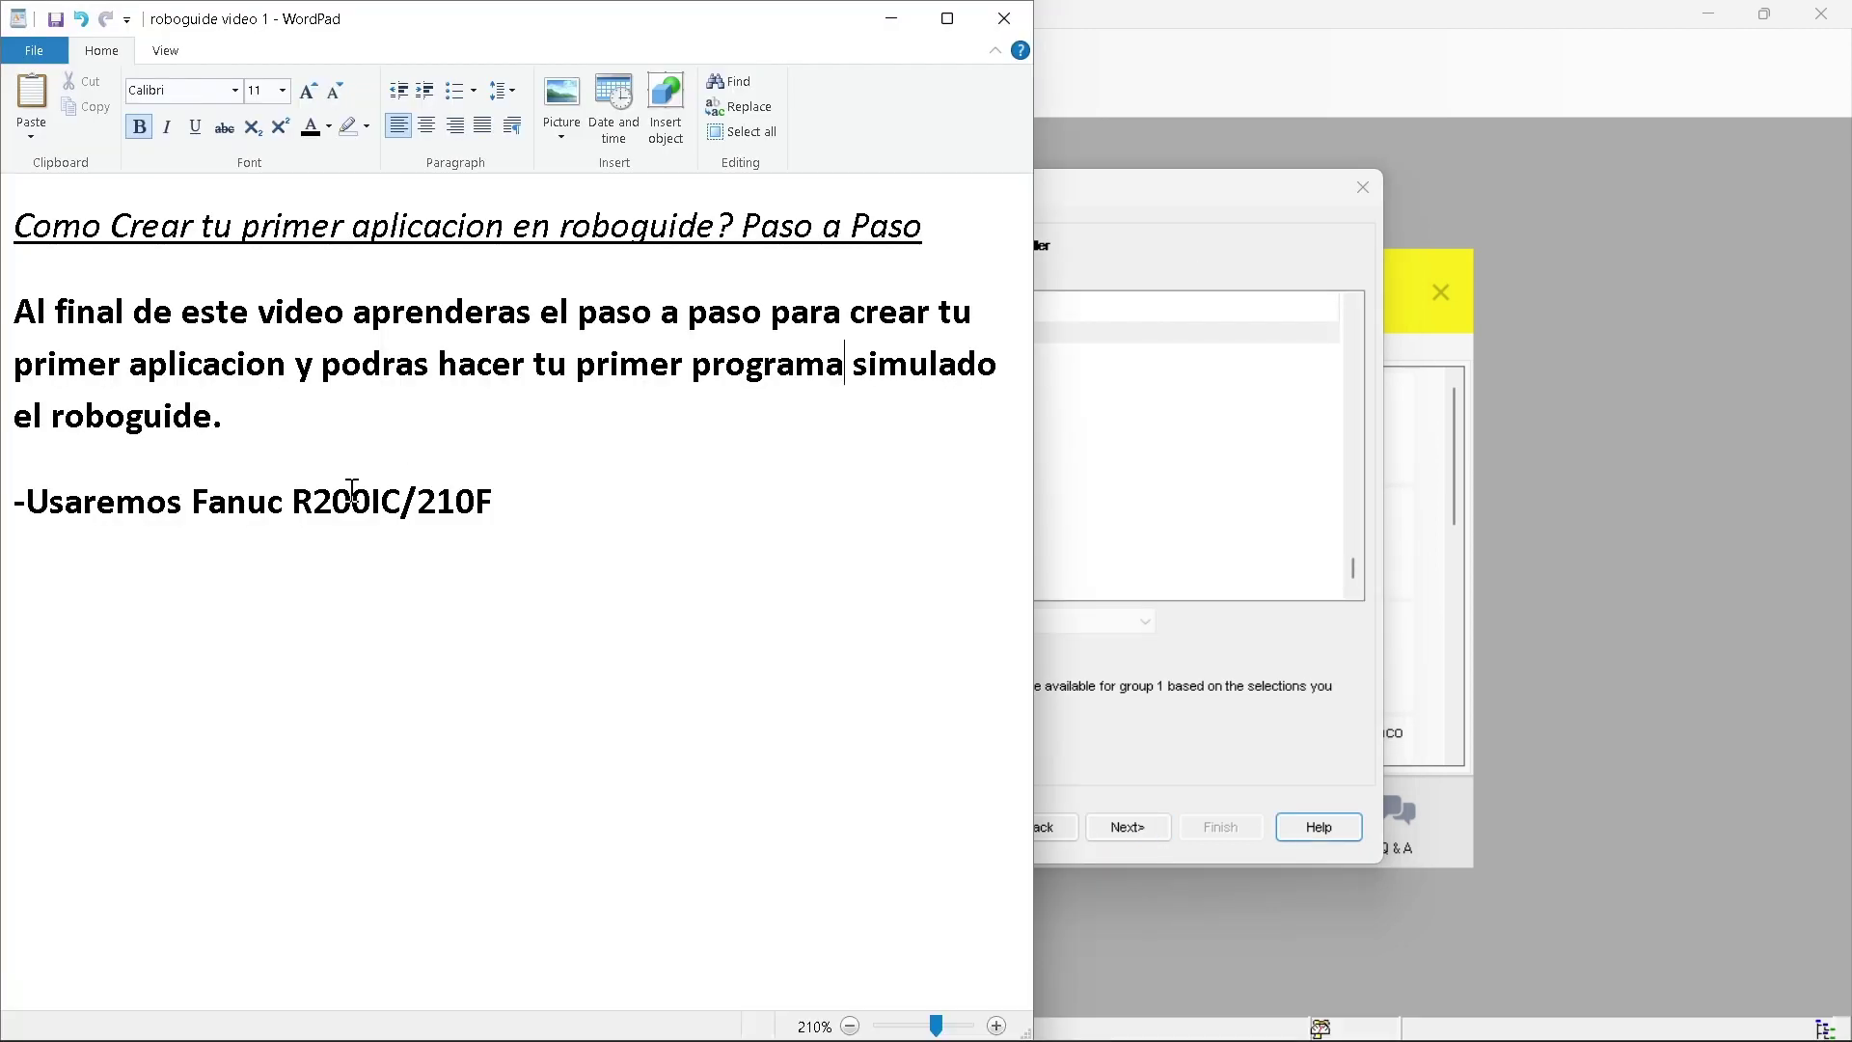
{"action": "left_click", "coordinate": [1166, 405]}
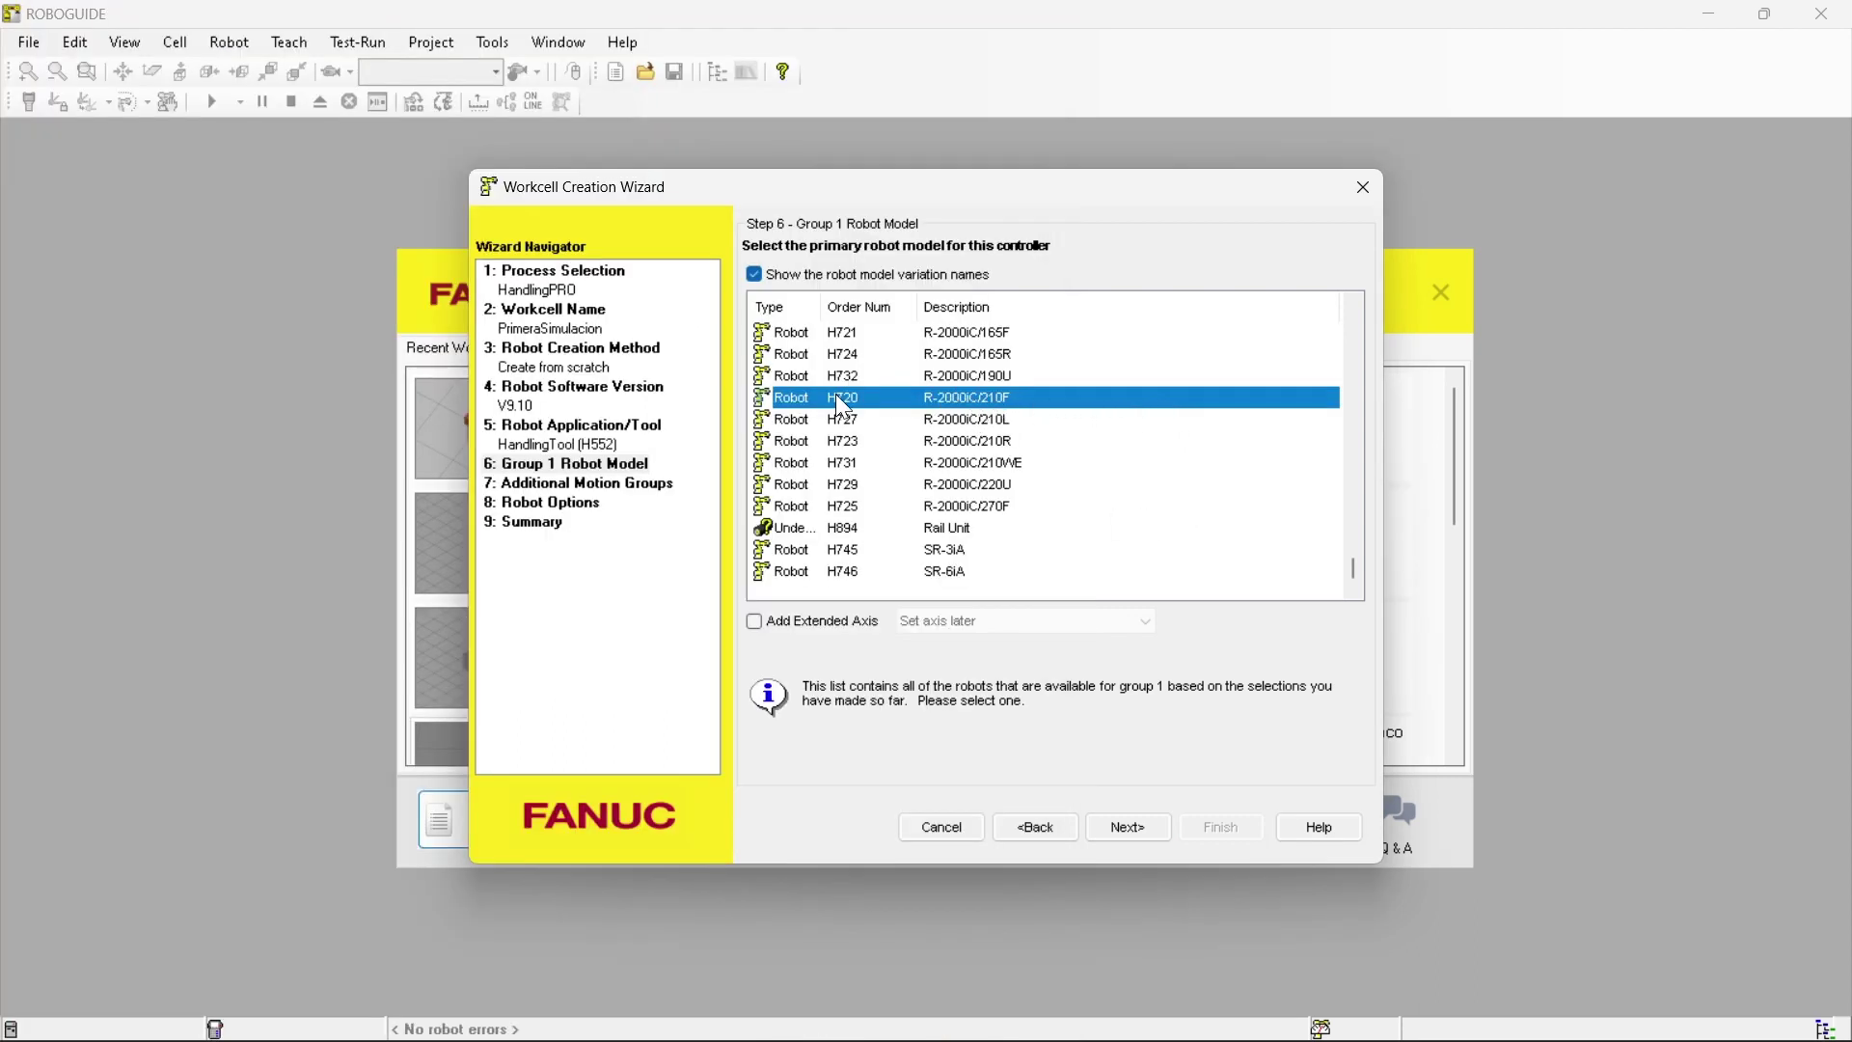
{"action": "left_click", "coordinate": [1133, 823]}
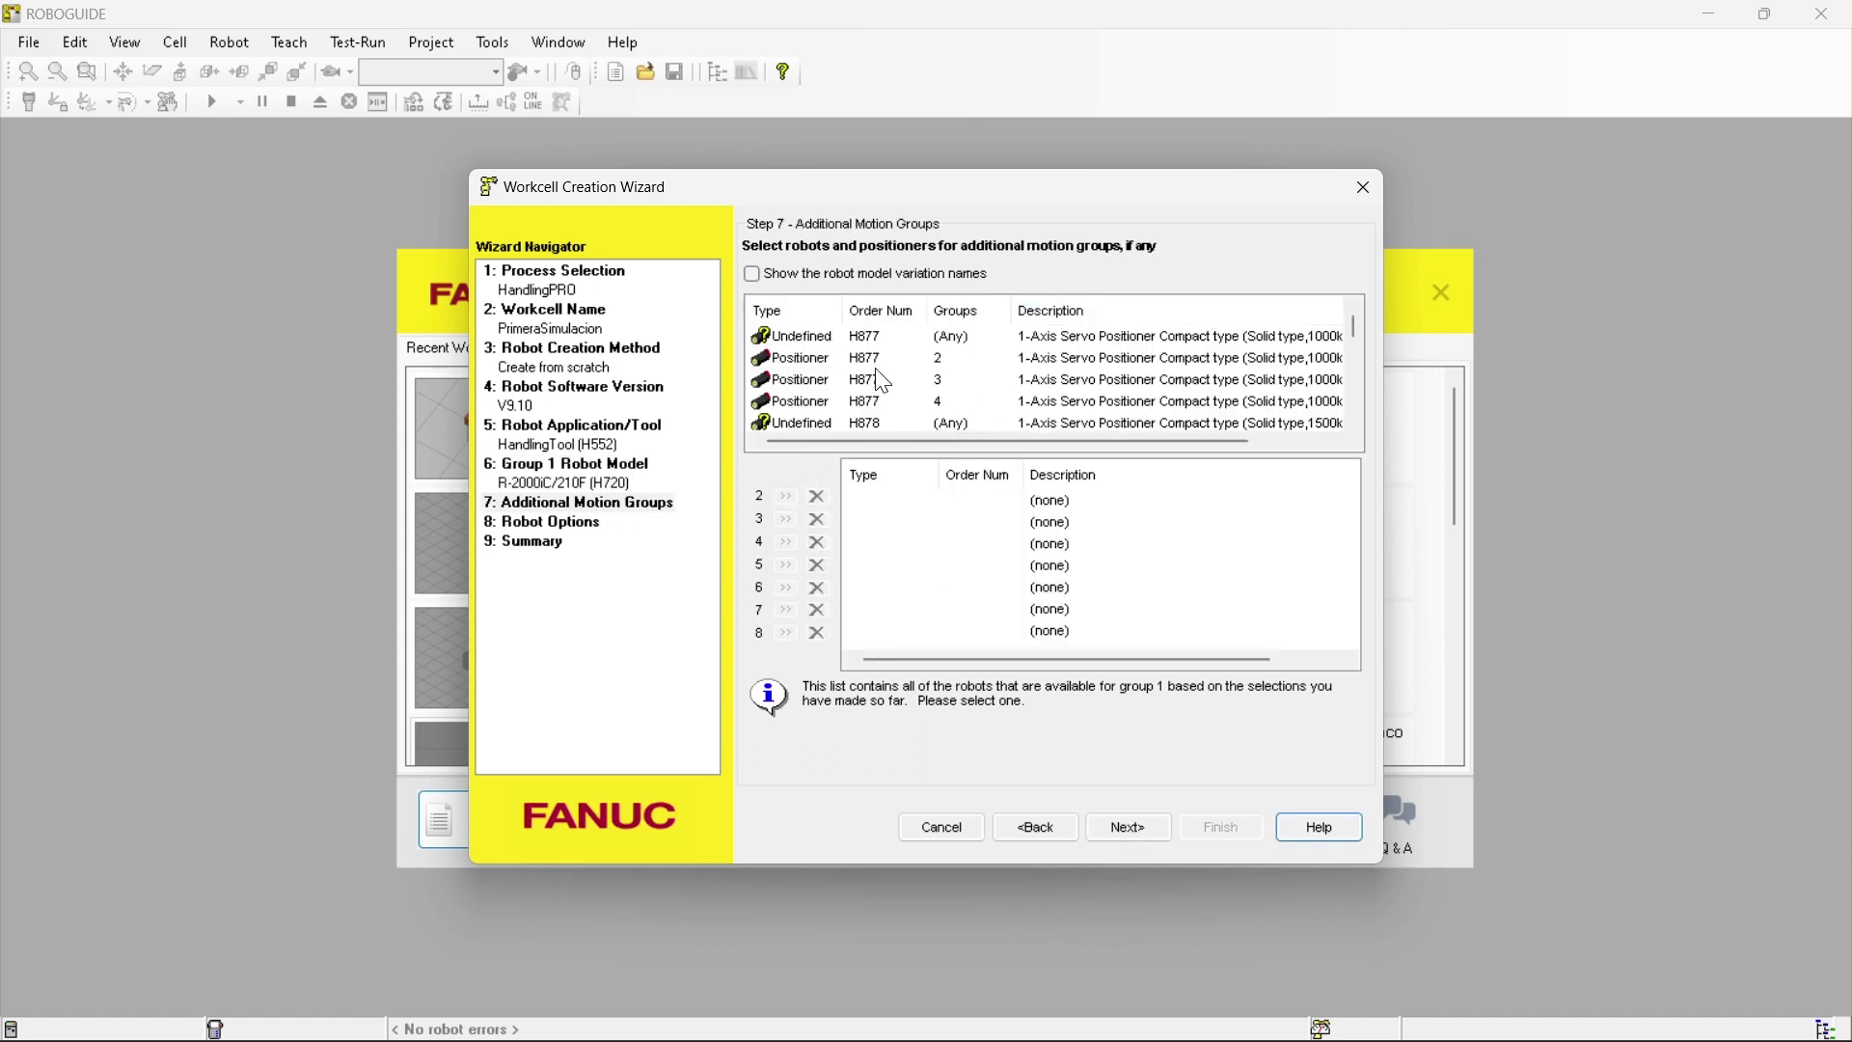
Browse the robots and positioners available for additional motion groups without assigning any to groups 2 to 8
{"action": "left_click", "coordinate": [824, 338]}
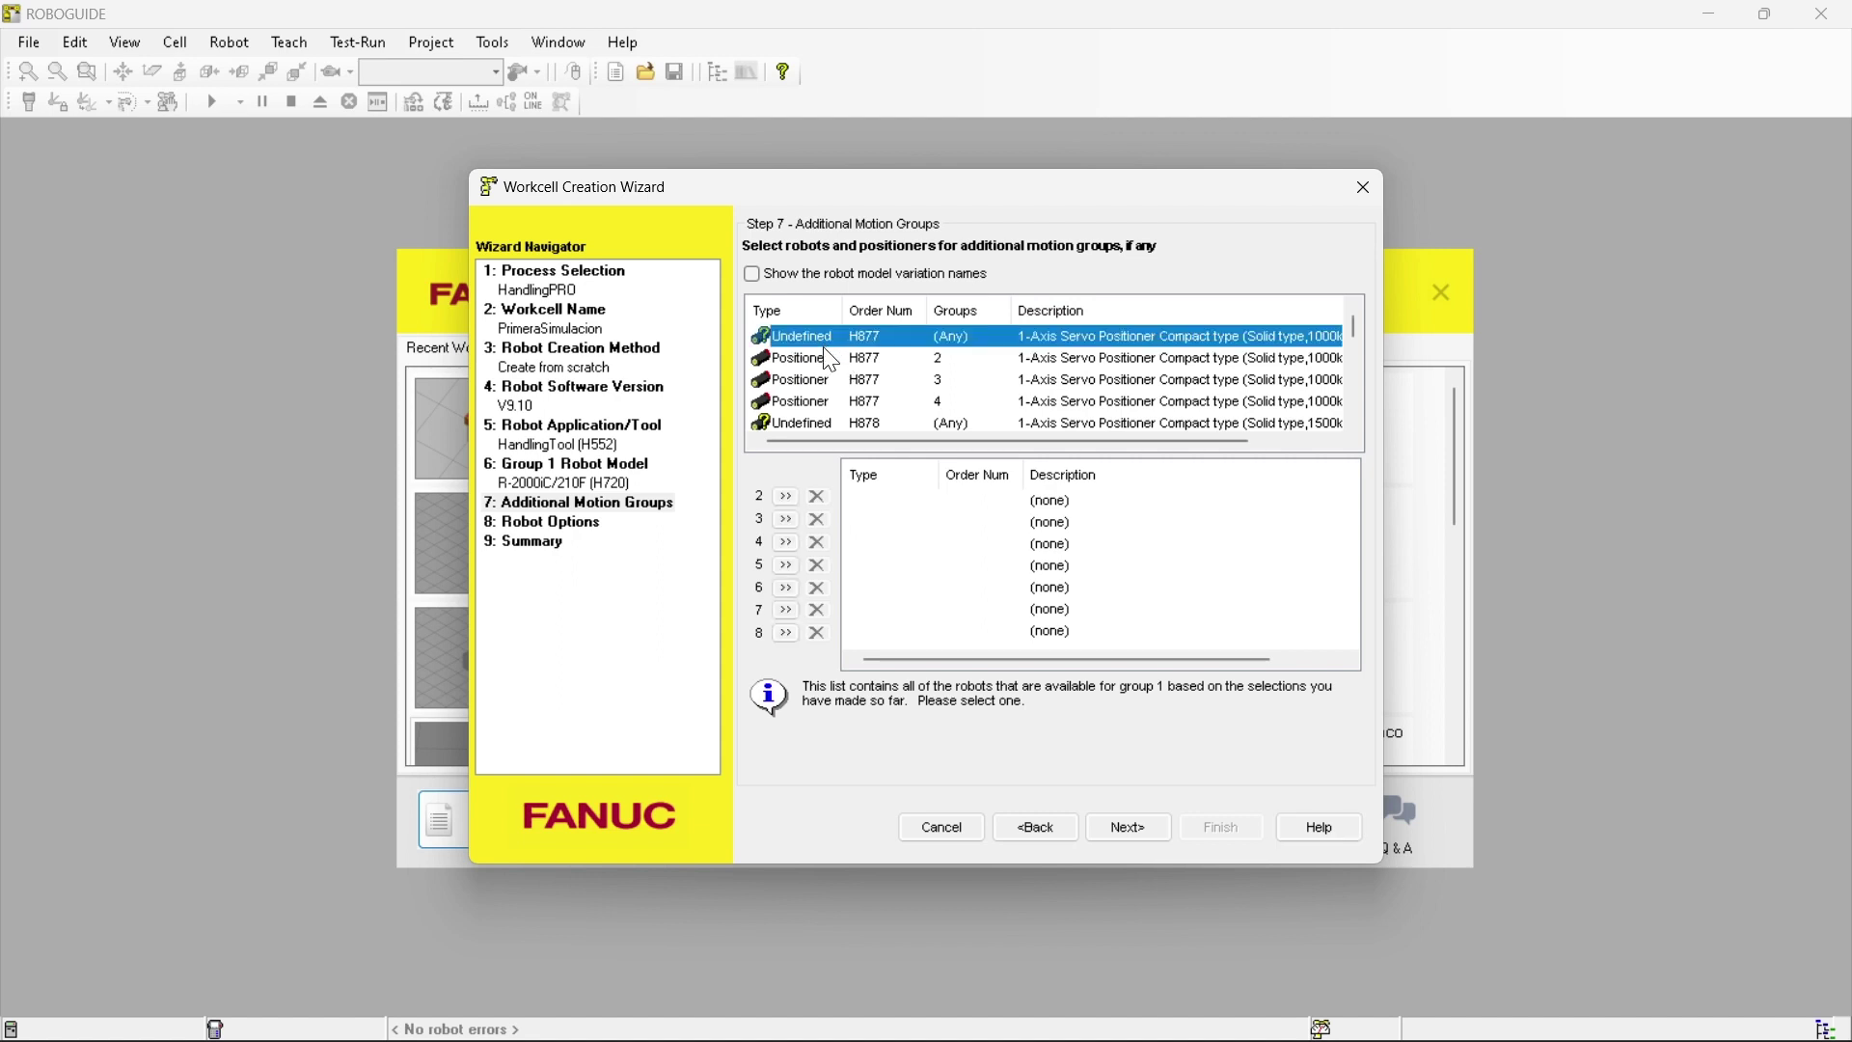
{"action": "left_click", "coordinate": [827, 355]}
{"action": "key", "text": "Down"}
{"action": "key", "text": "Down"}
{"action": "key", "text": "Down"}
{"action": "key", "text": "Down"}
{"action": "key", "text": "Down"}
{"action": "key", "text": "Down"}
{"action": "key", "text": "Down"}
{"action": "key", "text": "Down"}
{"action": "scroll", "coordinate": [943, 413], "scroll_direction": "up", "scroll_amount": 10}
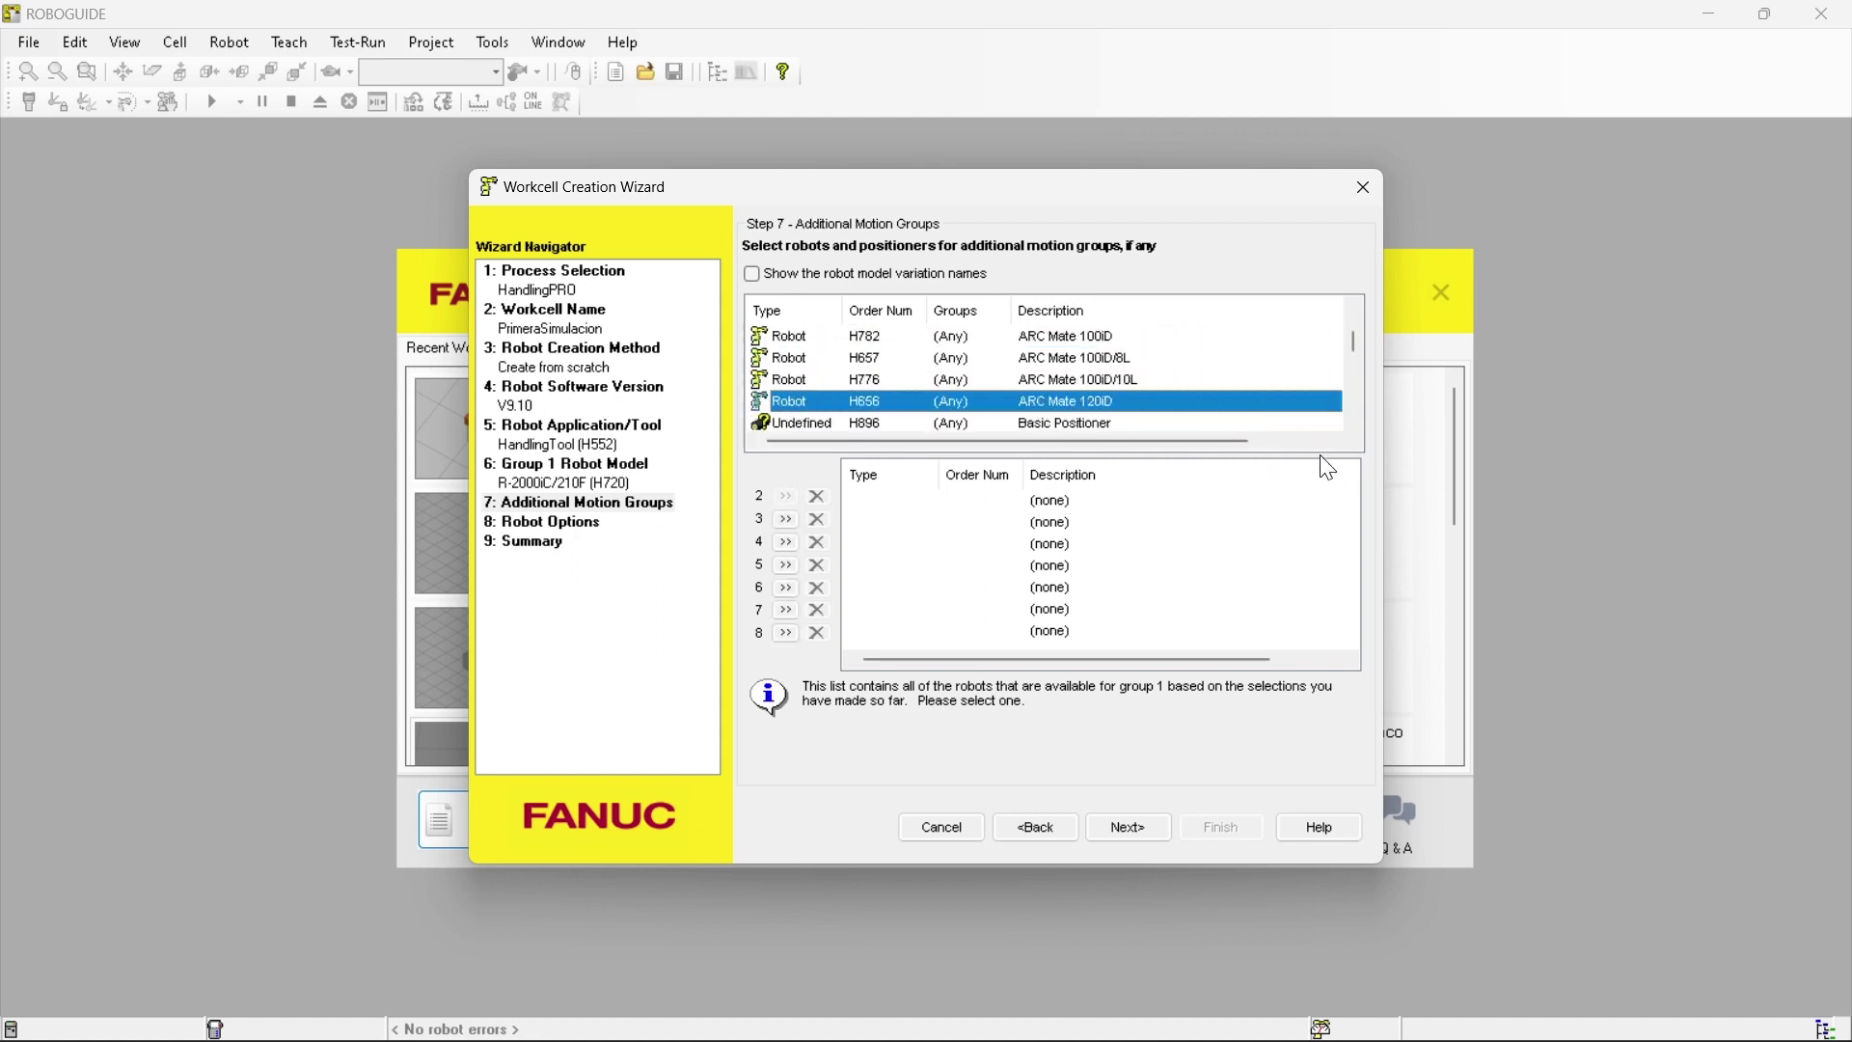
{"action": "scroll", "coordinate": [1057, 461], "scroll_direction": "up", "scroll_amount": 5}
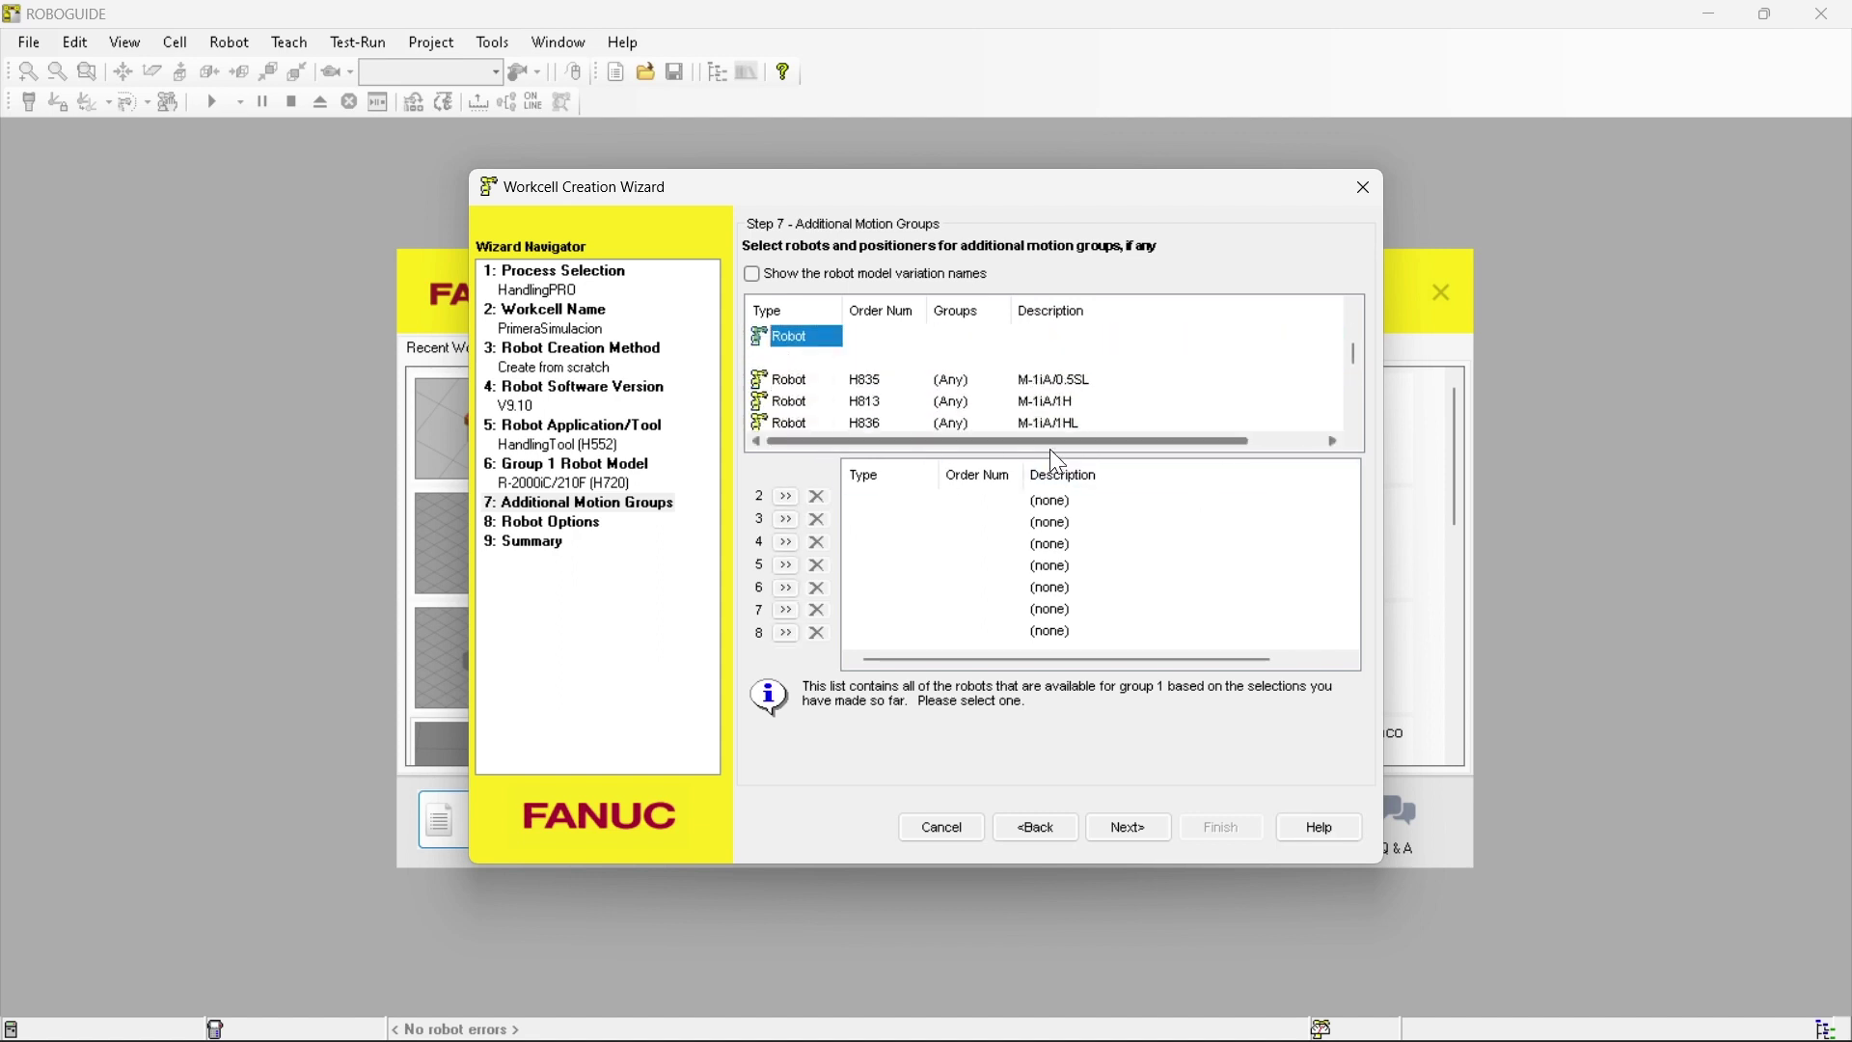
{"action": "scroll", "coordinate": [1071, 529], "scroll_direction": "up", "scroll_amount": 5}
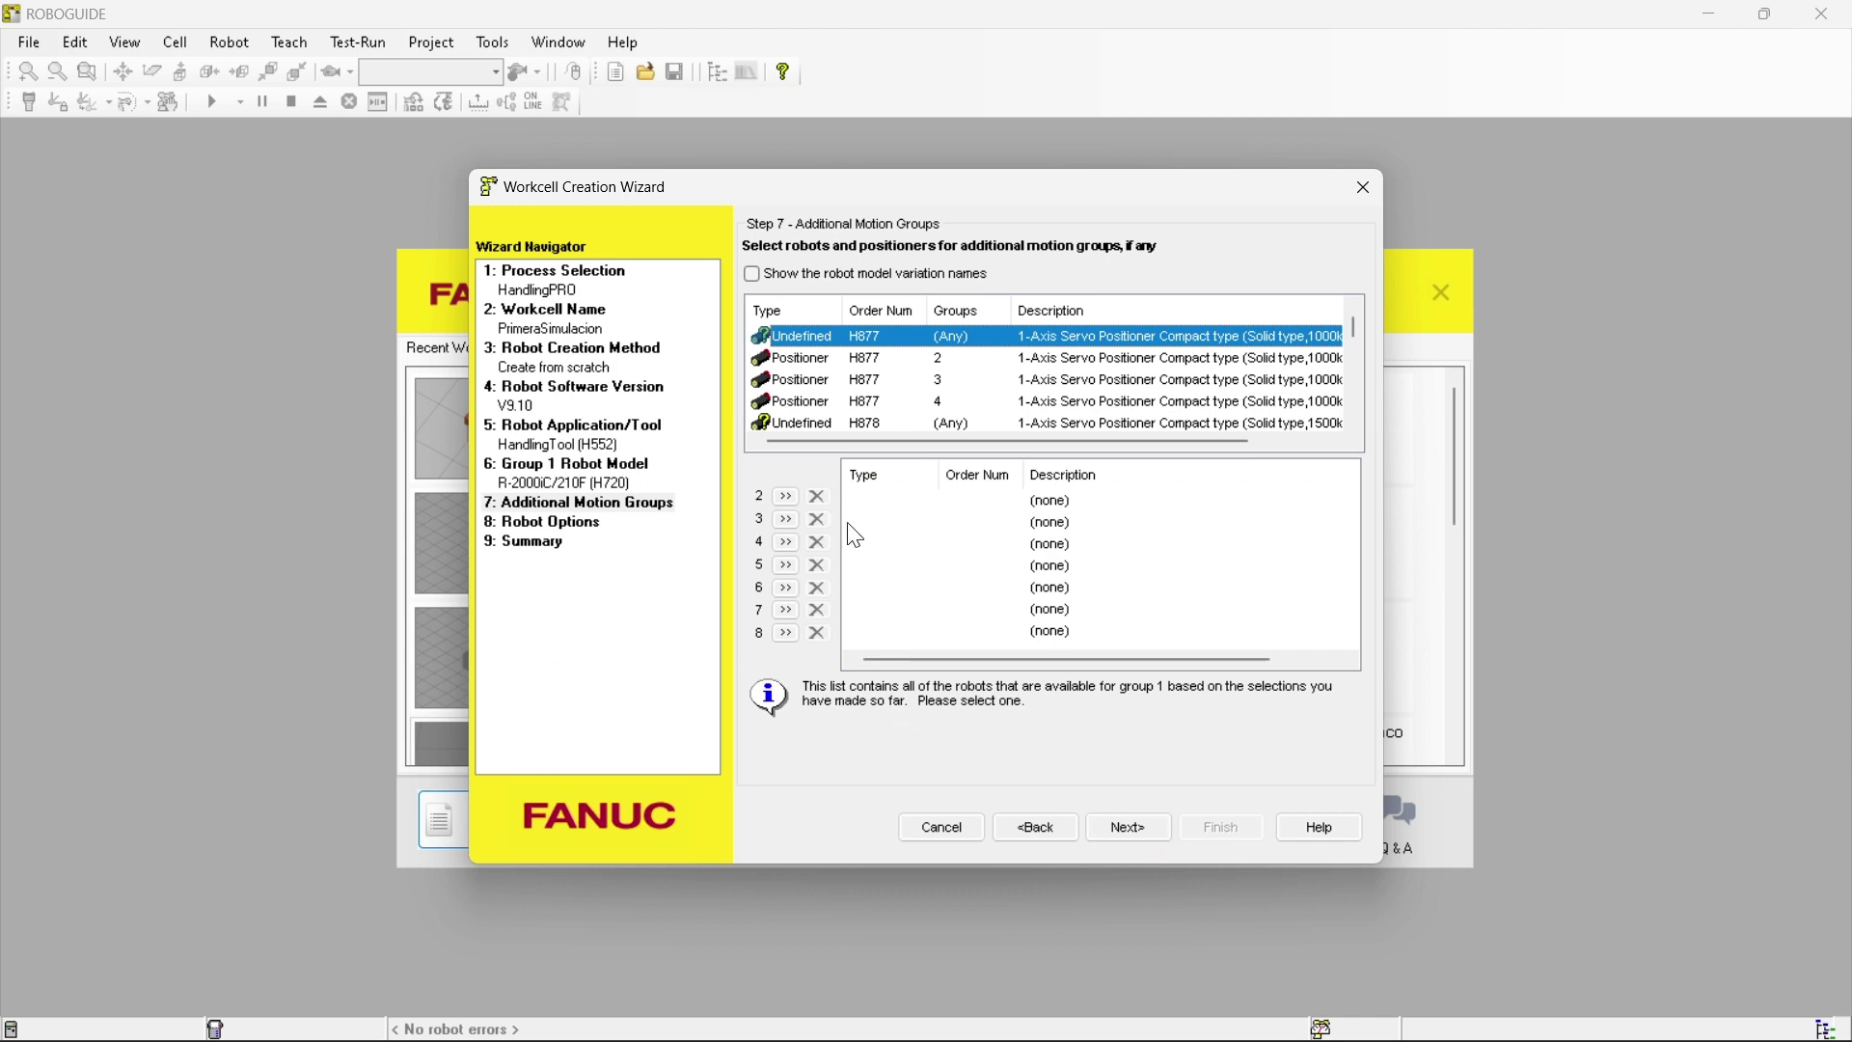
Continue without additional motion groups and keep the default robot software options after looking through the list
{"action": "left_click", "coordinate": [1131, 827]}
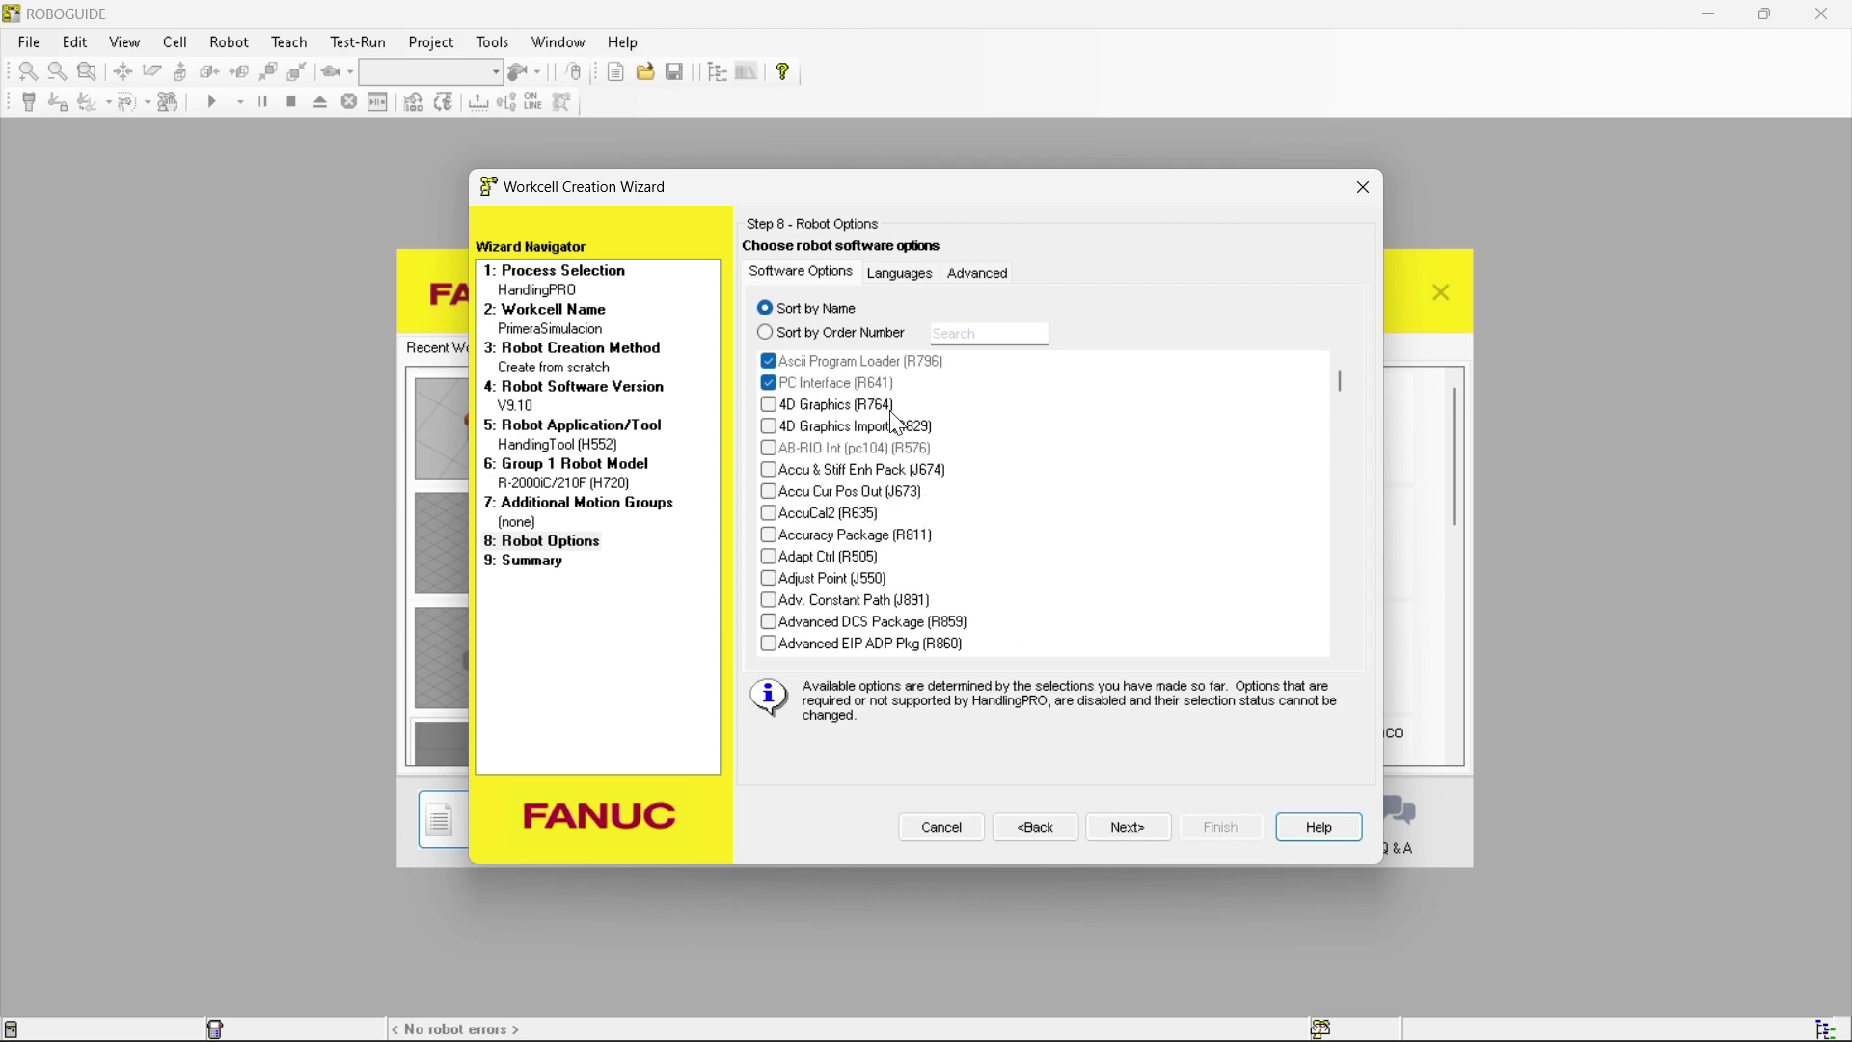
{"action": "scroll", "coordinate": [940, 439], "scroll_direction": "down", "scroll_amount": 12}
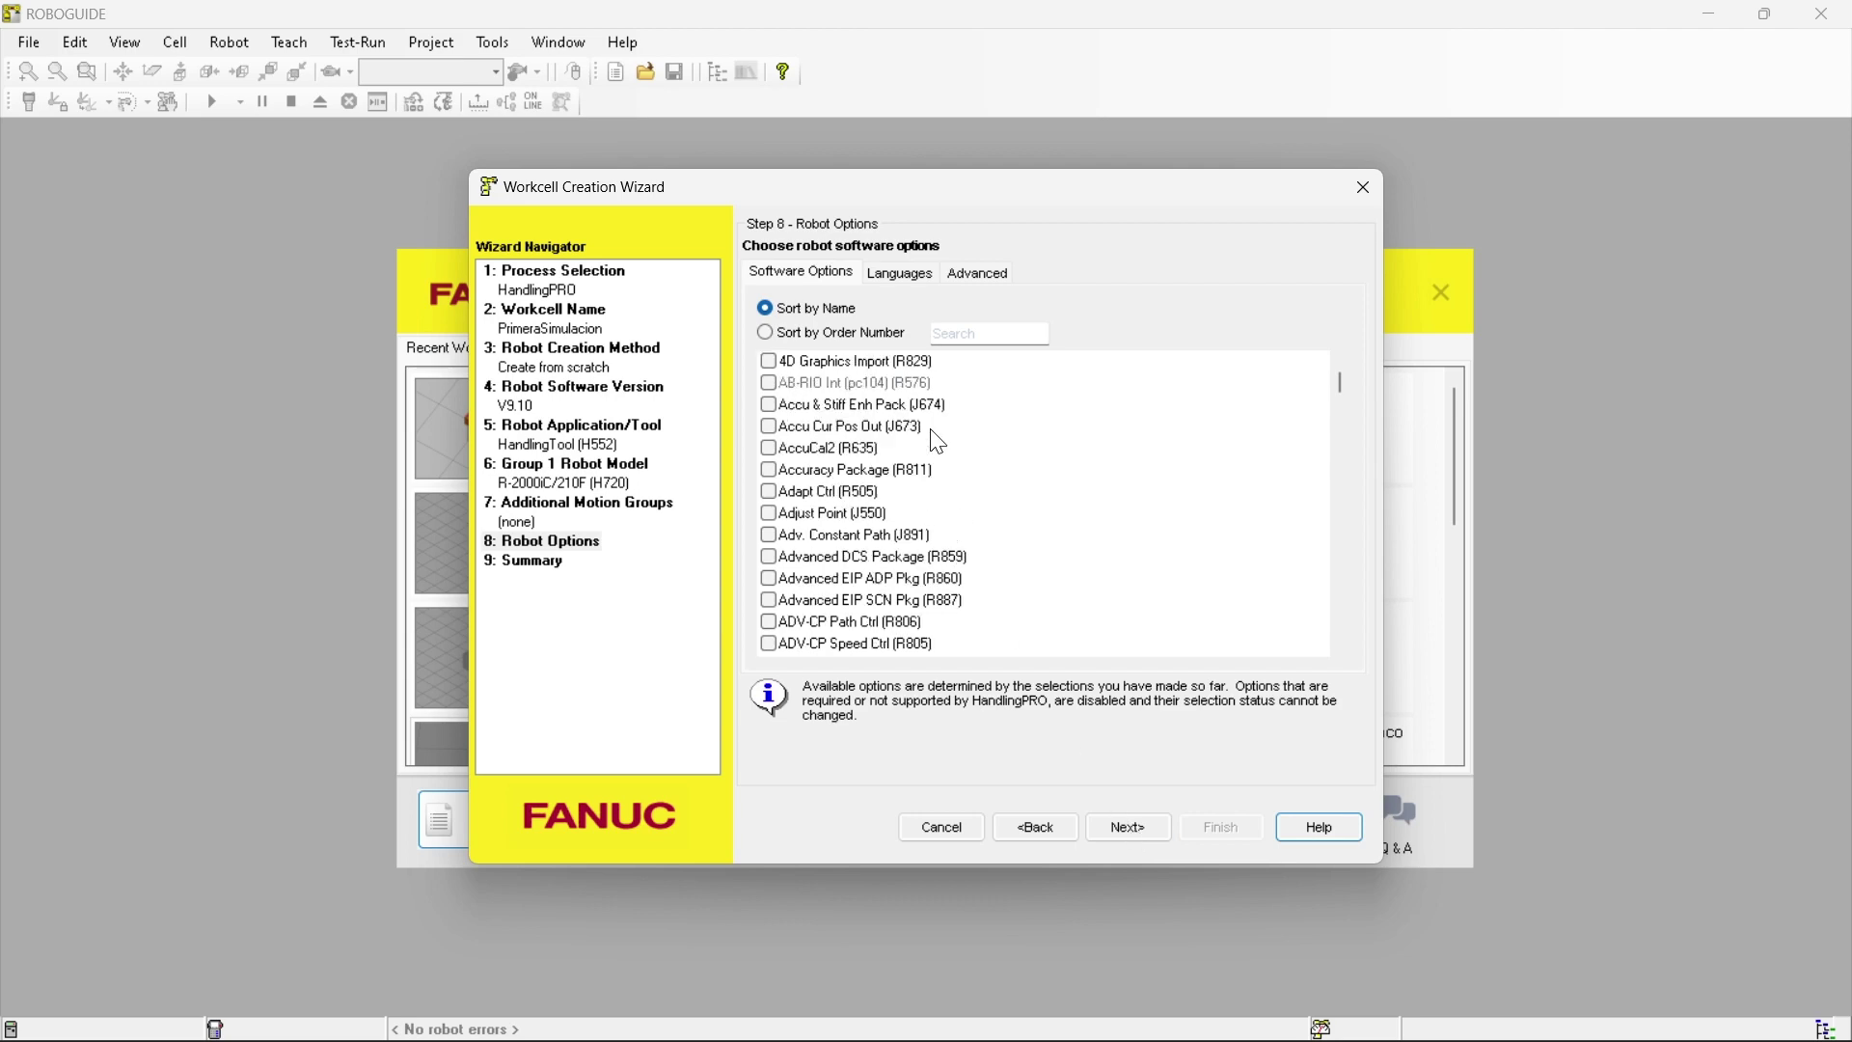
{"action": "scroll", "coordinate": [943, 467], "scroll_direction": "down", "scroll_amount": 20}
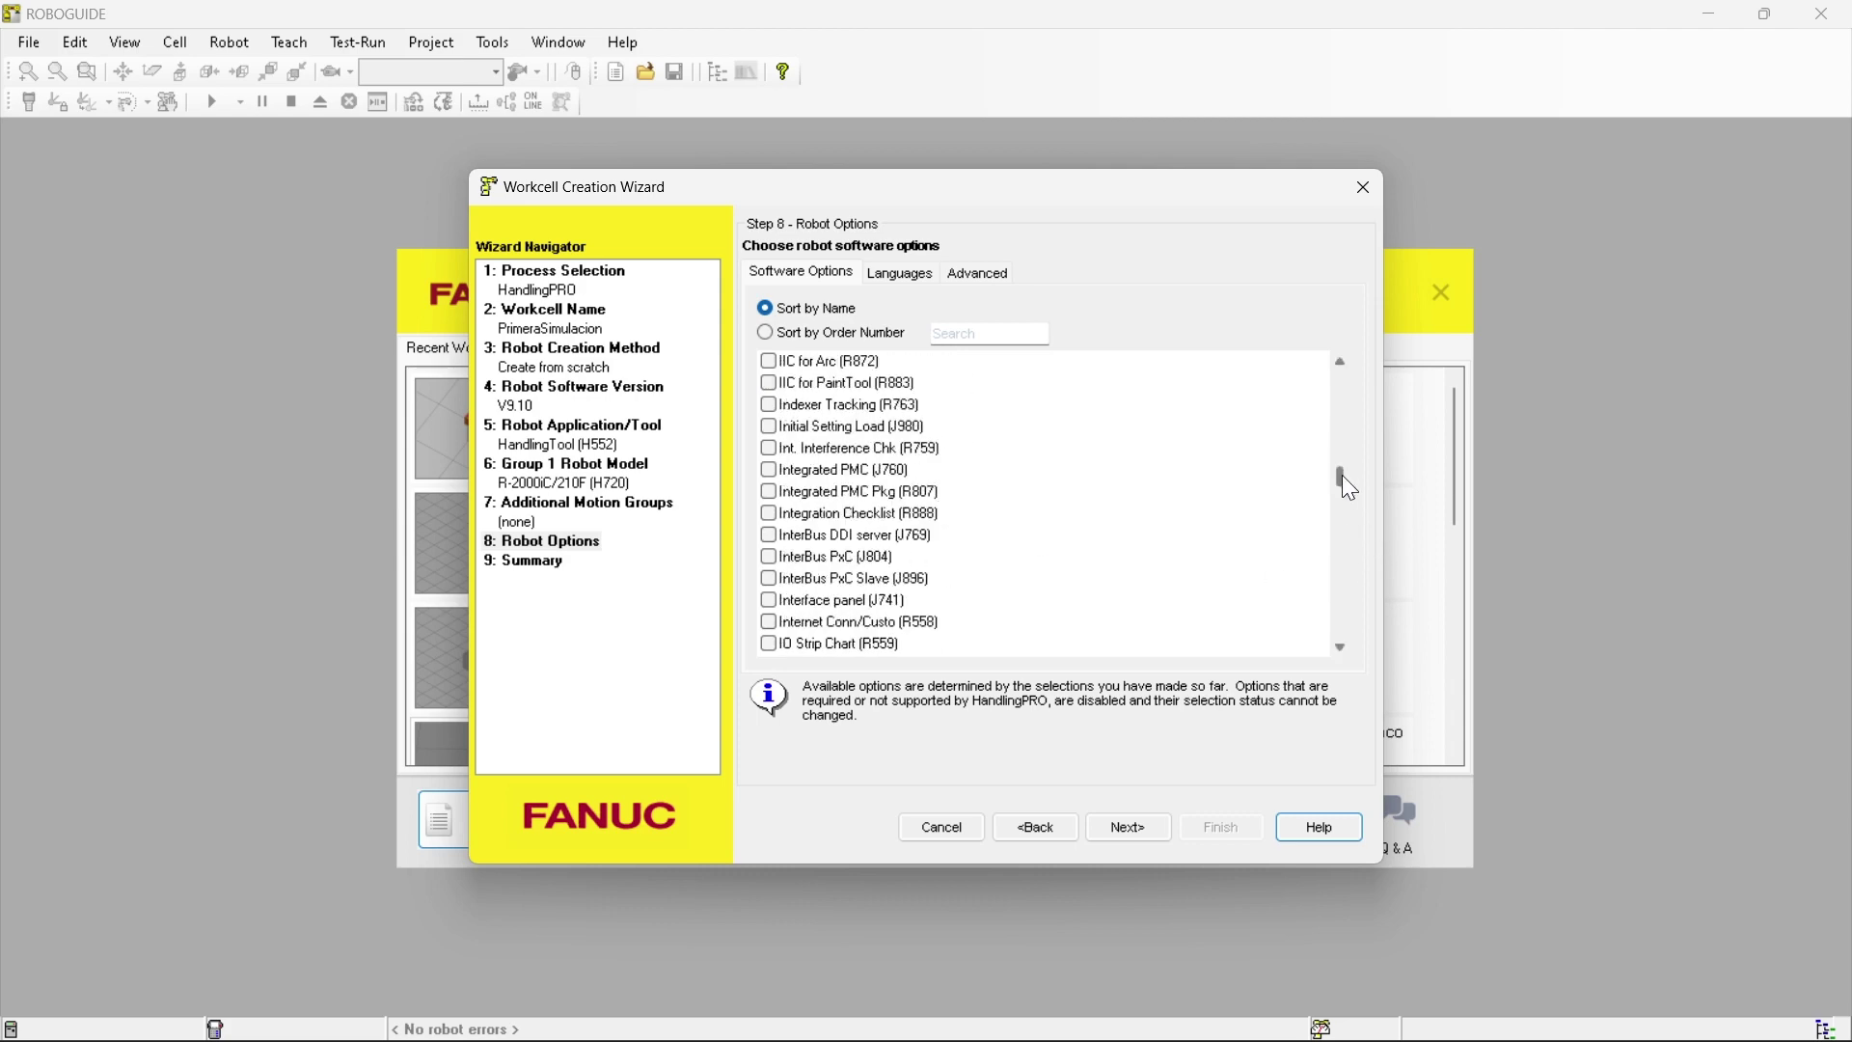
{"action": "left_click_drag", "start_coordinate": [1341, 476], "coordinate": [1346, 363]}
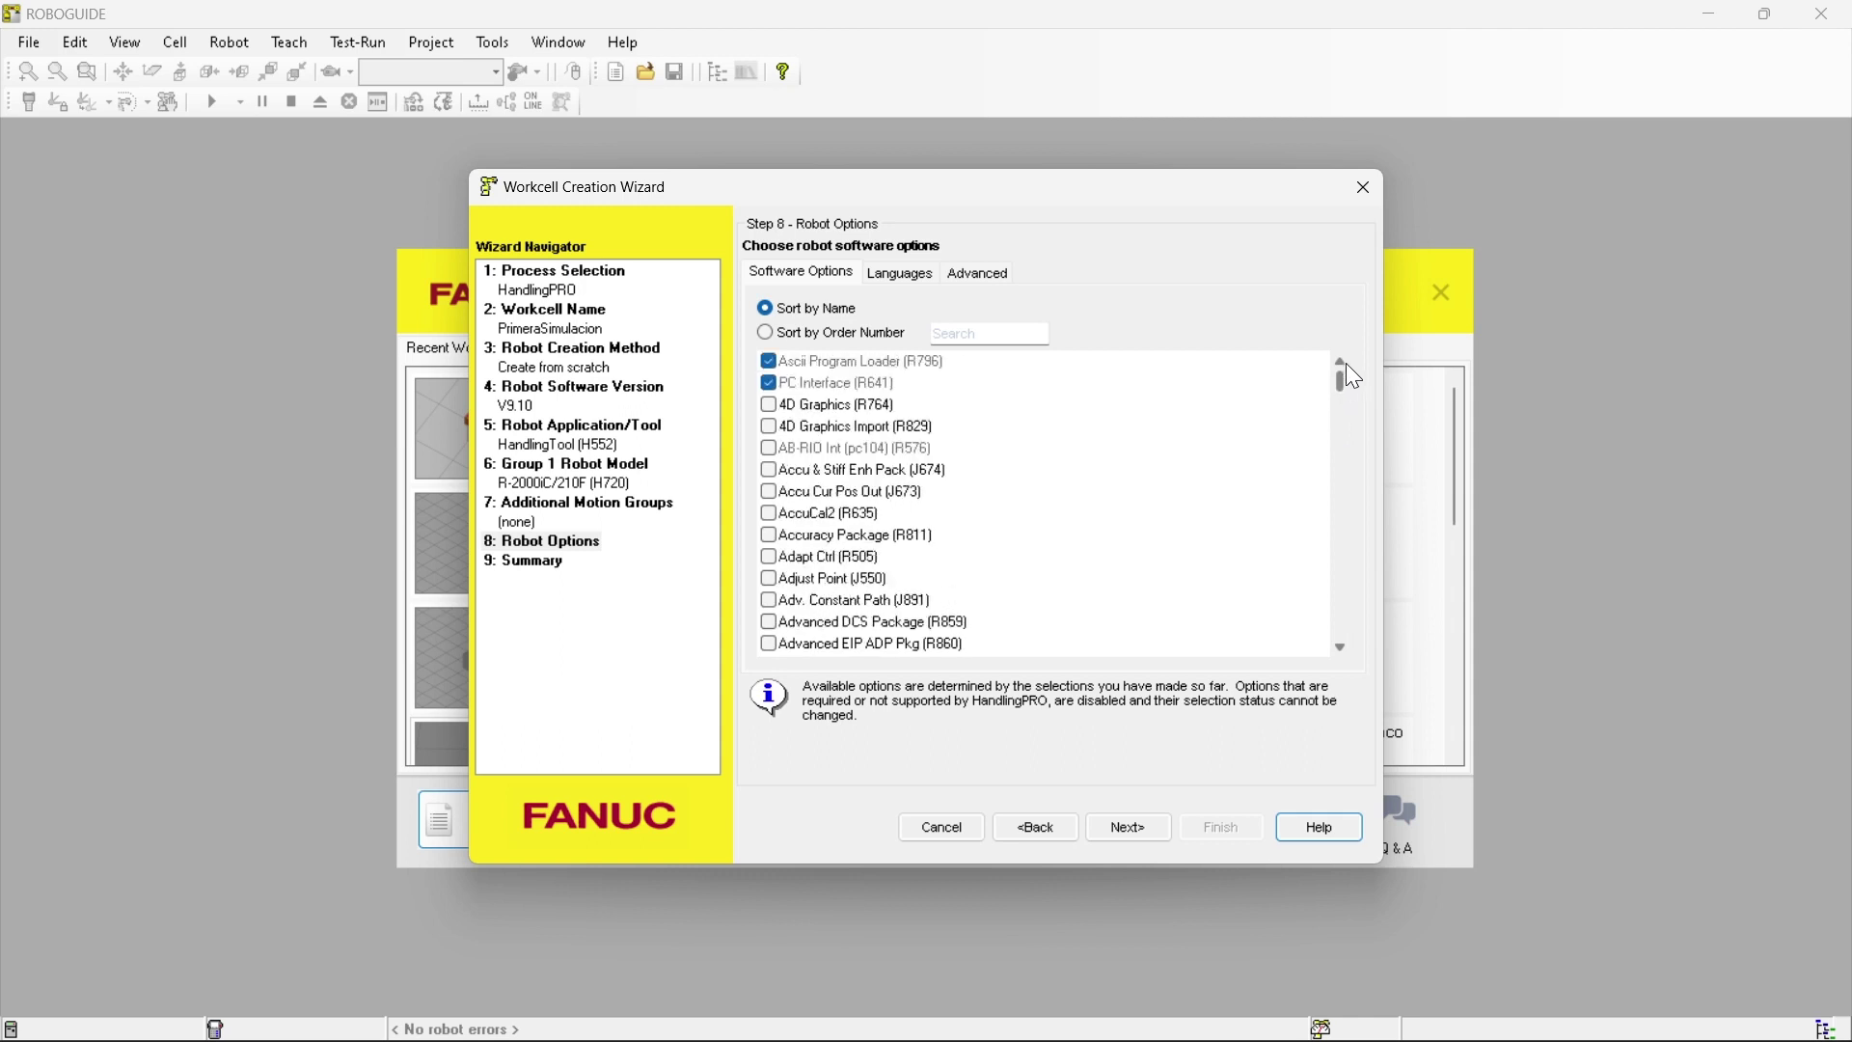
{"action": "left_click", "coordinate": [1134, 831]}
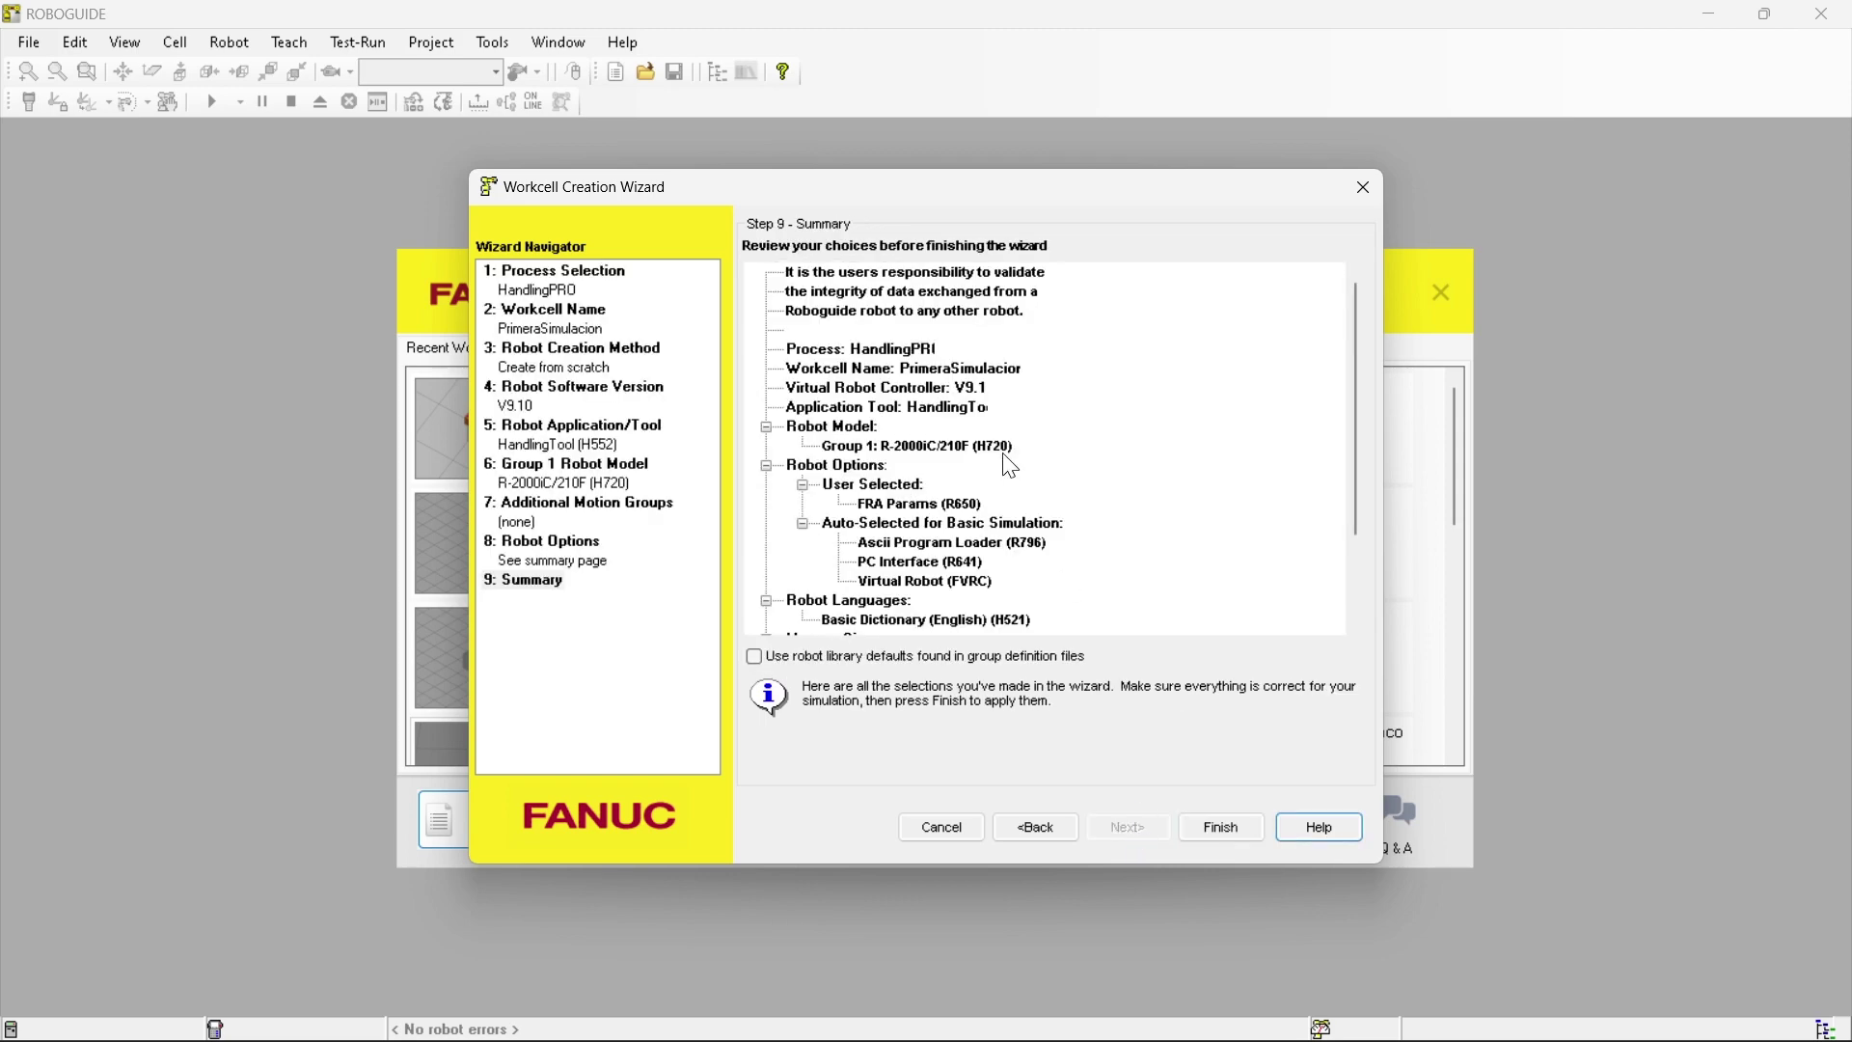
Review the workcell summary and finish the wizard, choosing flange type 1 (Standard Flange) for the R-2000iC/210F
{"action": "scroll", "coordinate": [1010, 473], "scroll_direction": "down", "scroll_amount": 1}
{"action": "scroll", "coordinate": [1010, 473], "scroll_direction": "up", "scroll_amount": 1}
{"action": "scroll", "coordinate": [1010, 473], "scroll_direction": "down", "scroll_amount": 2}
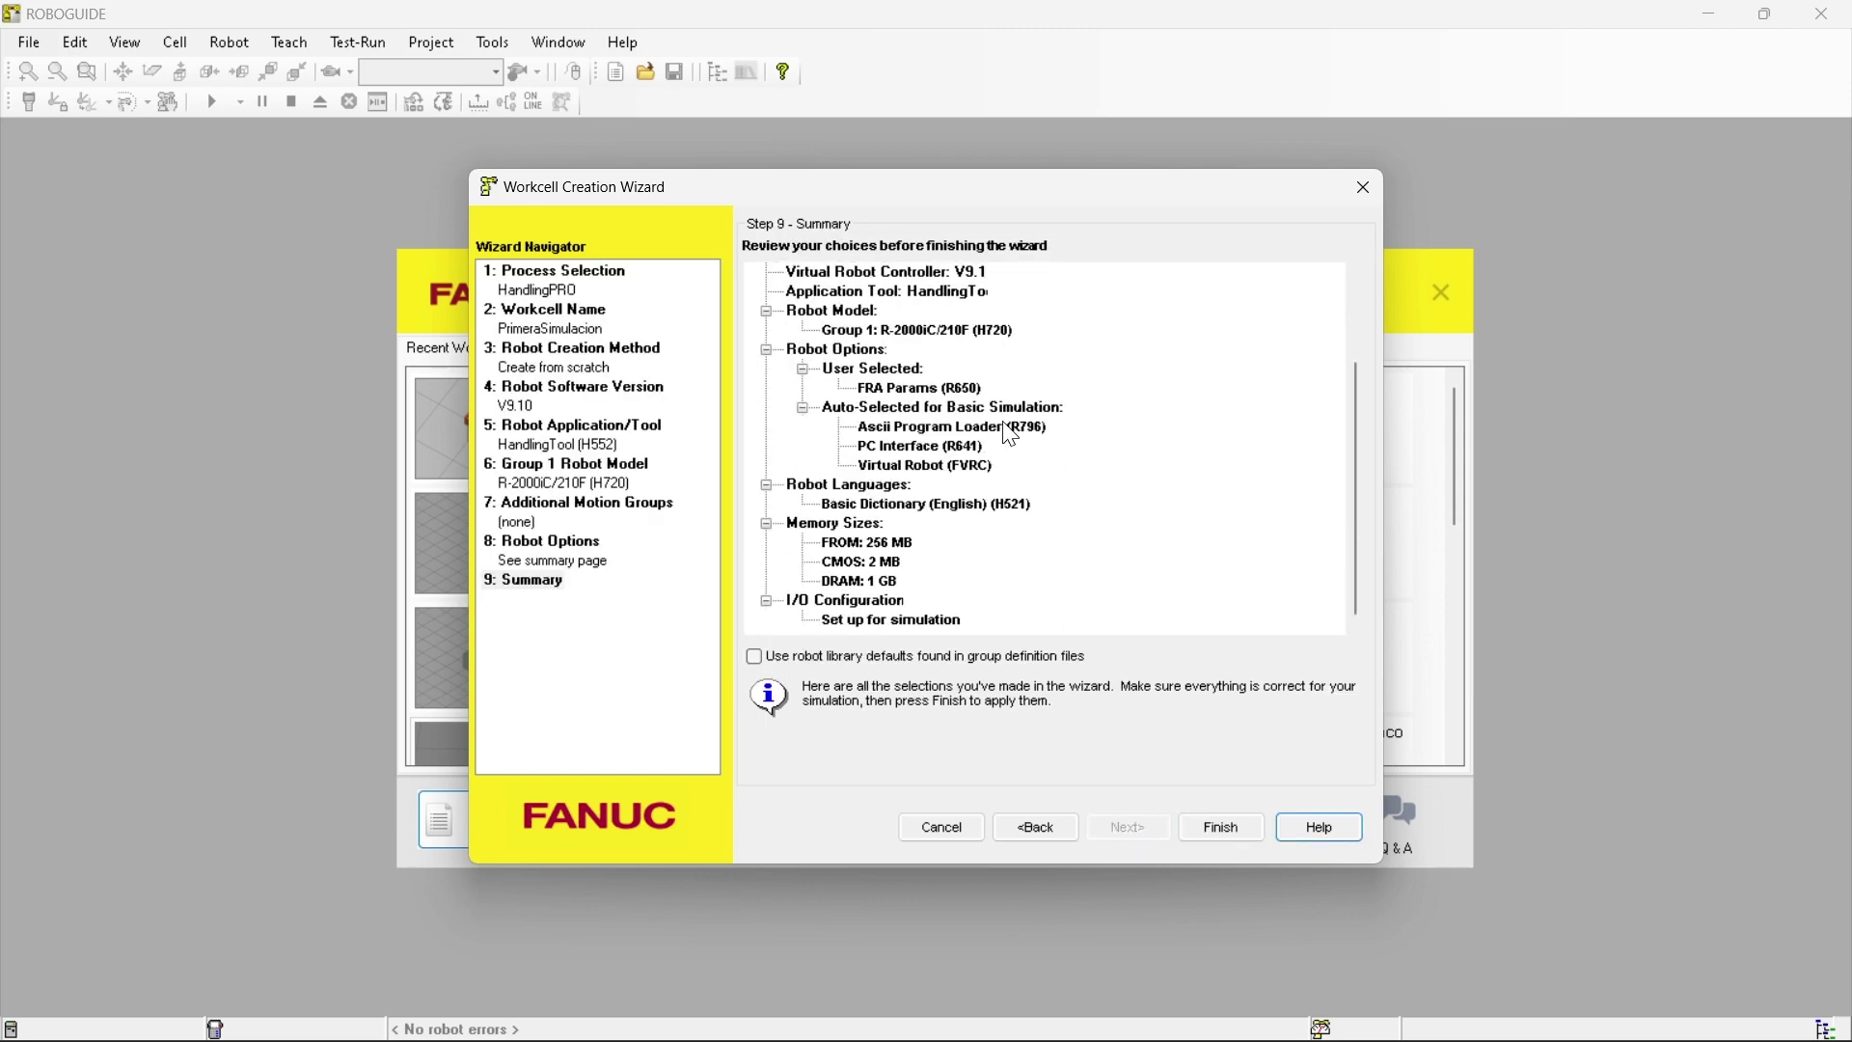
{"action": "scroll", "coordinate": [1010, 473], "scroll_direction": "up", "scroll_amount": 2}
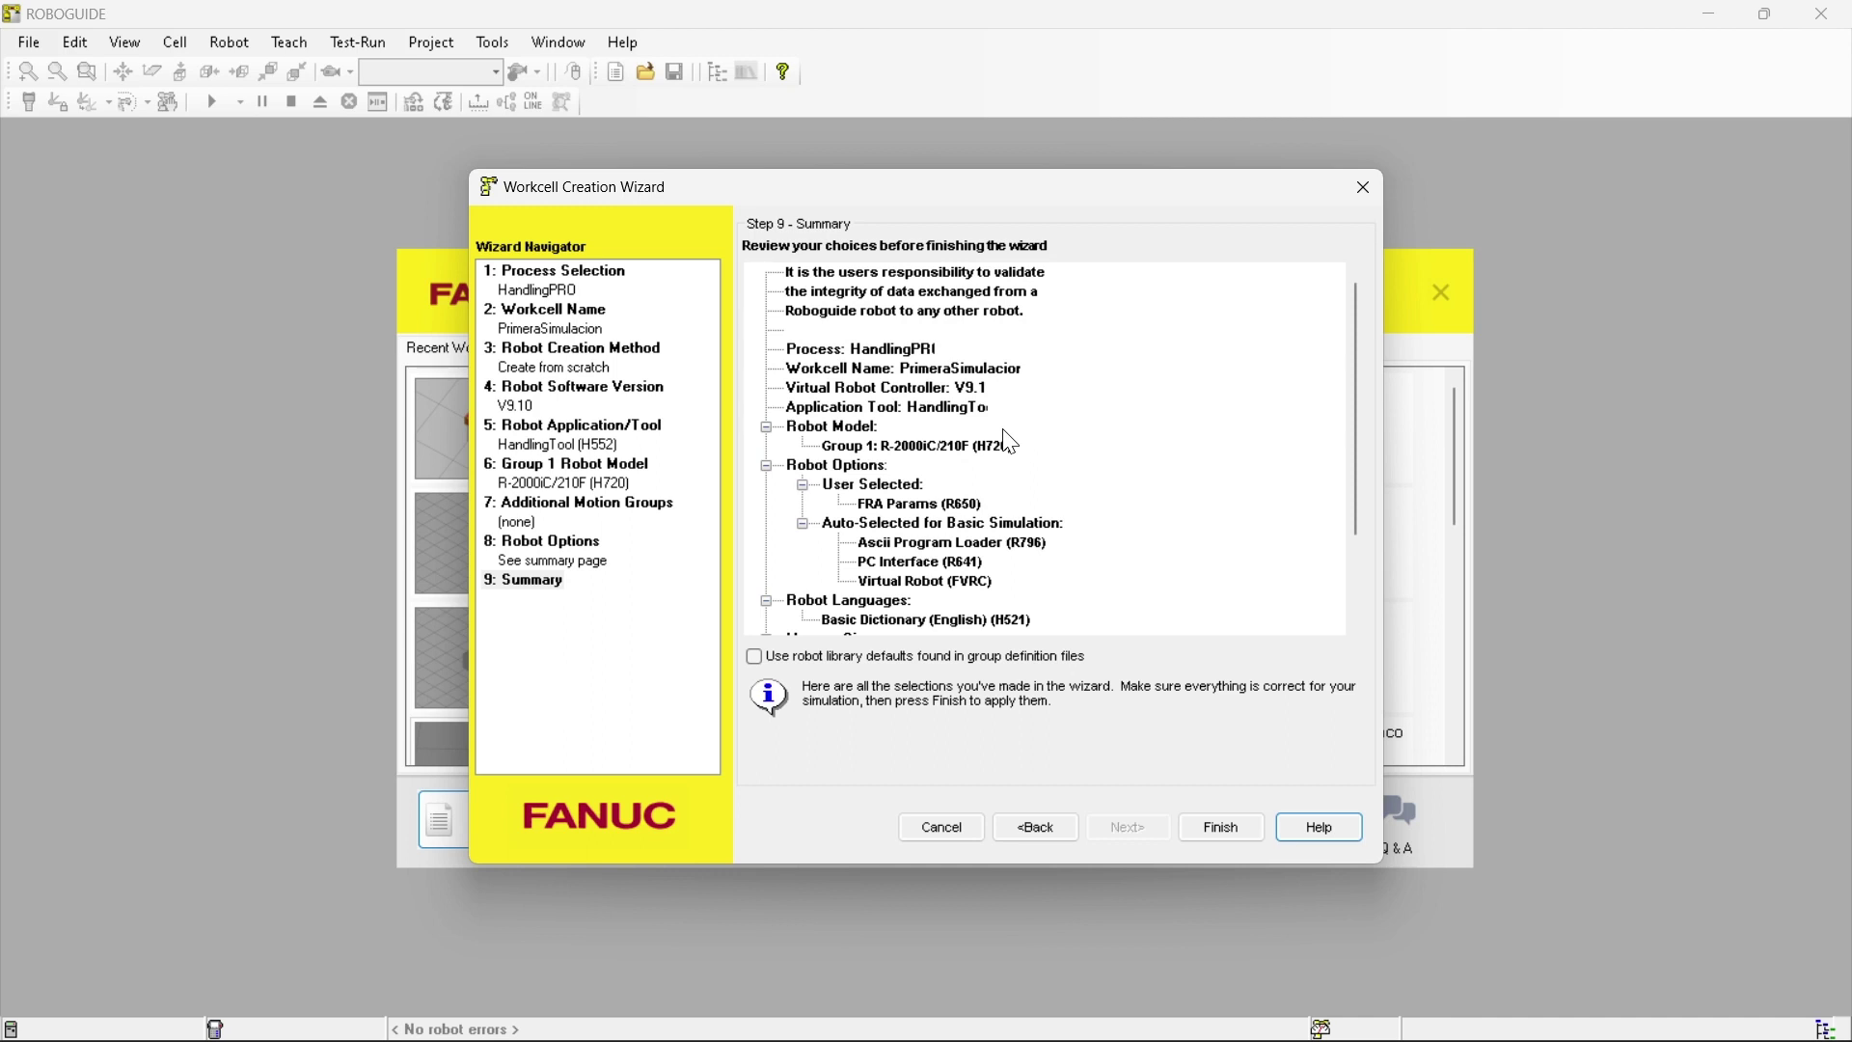
{"action": "scroll", "coordinate": [1010, 442], "scroll_direction": "down", "scroll_amount": 2}
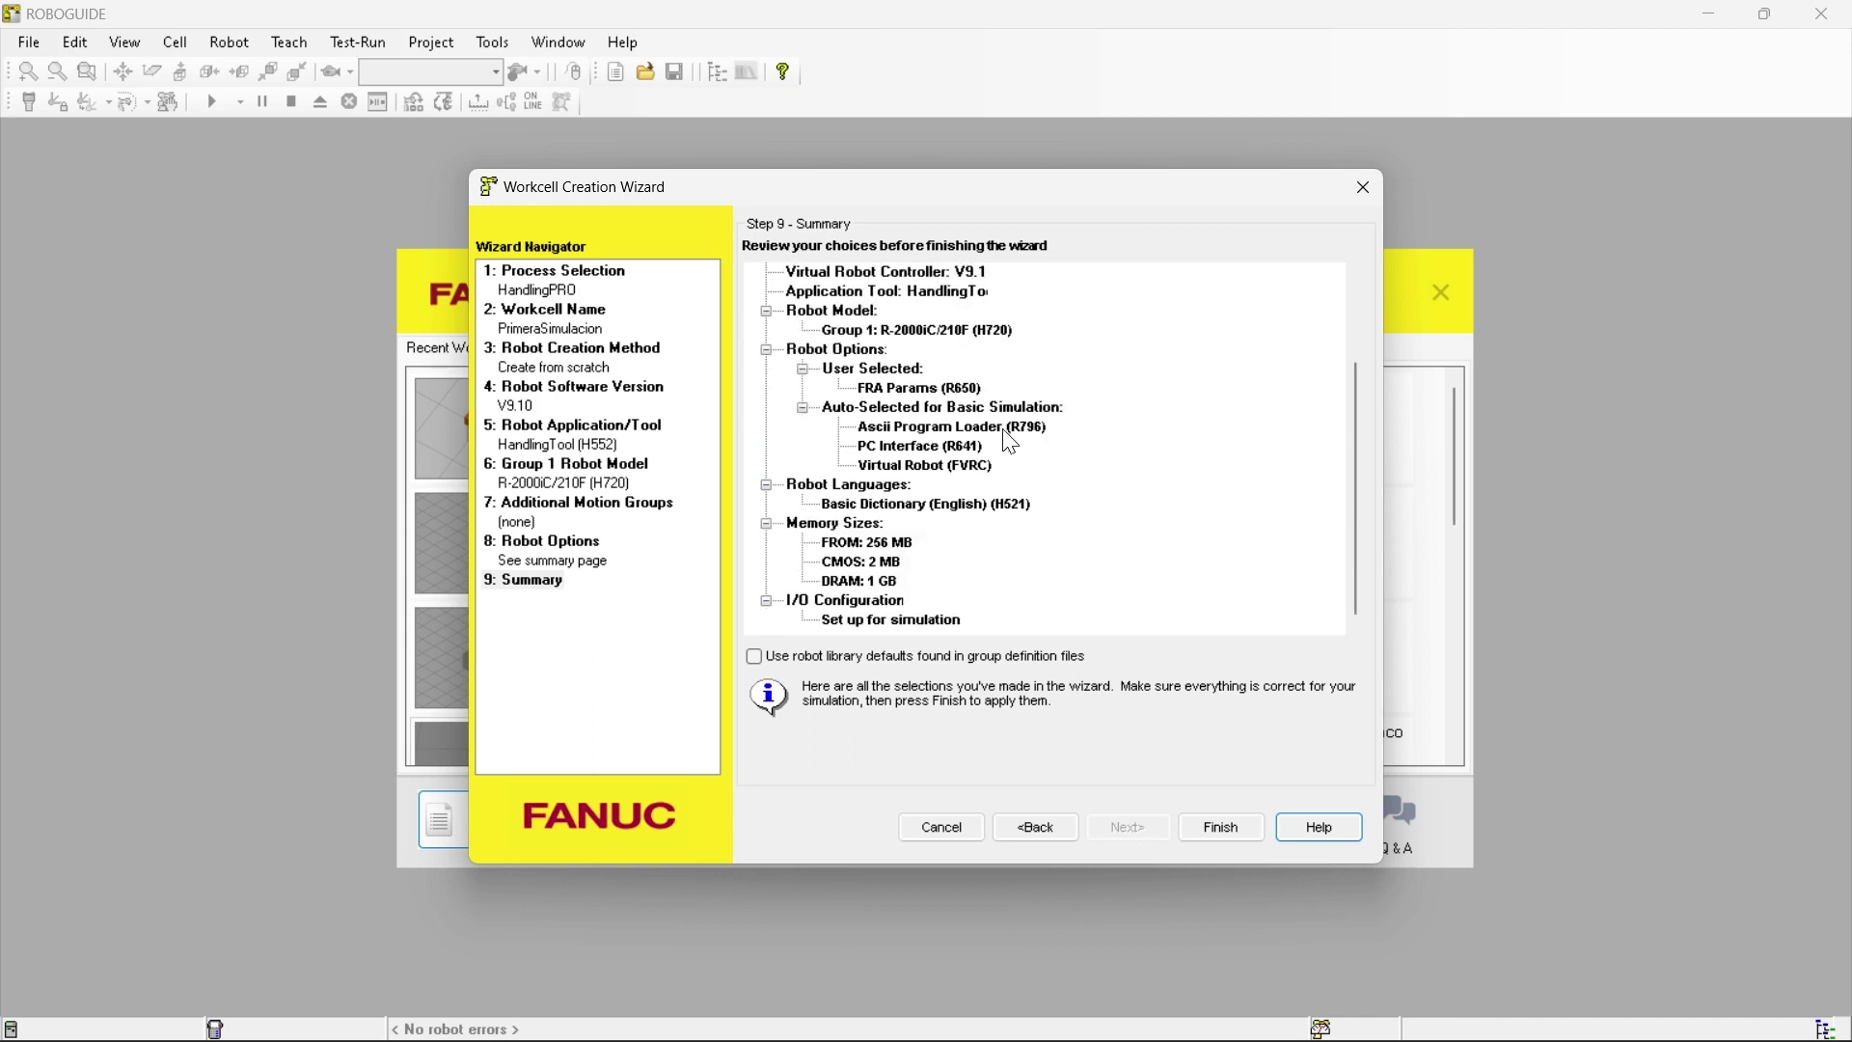
{"action": "left_click", "coordinate": [1220, 835]}
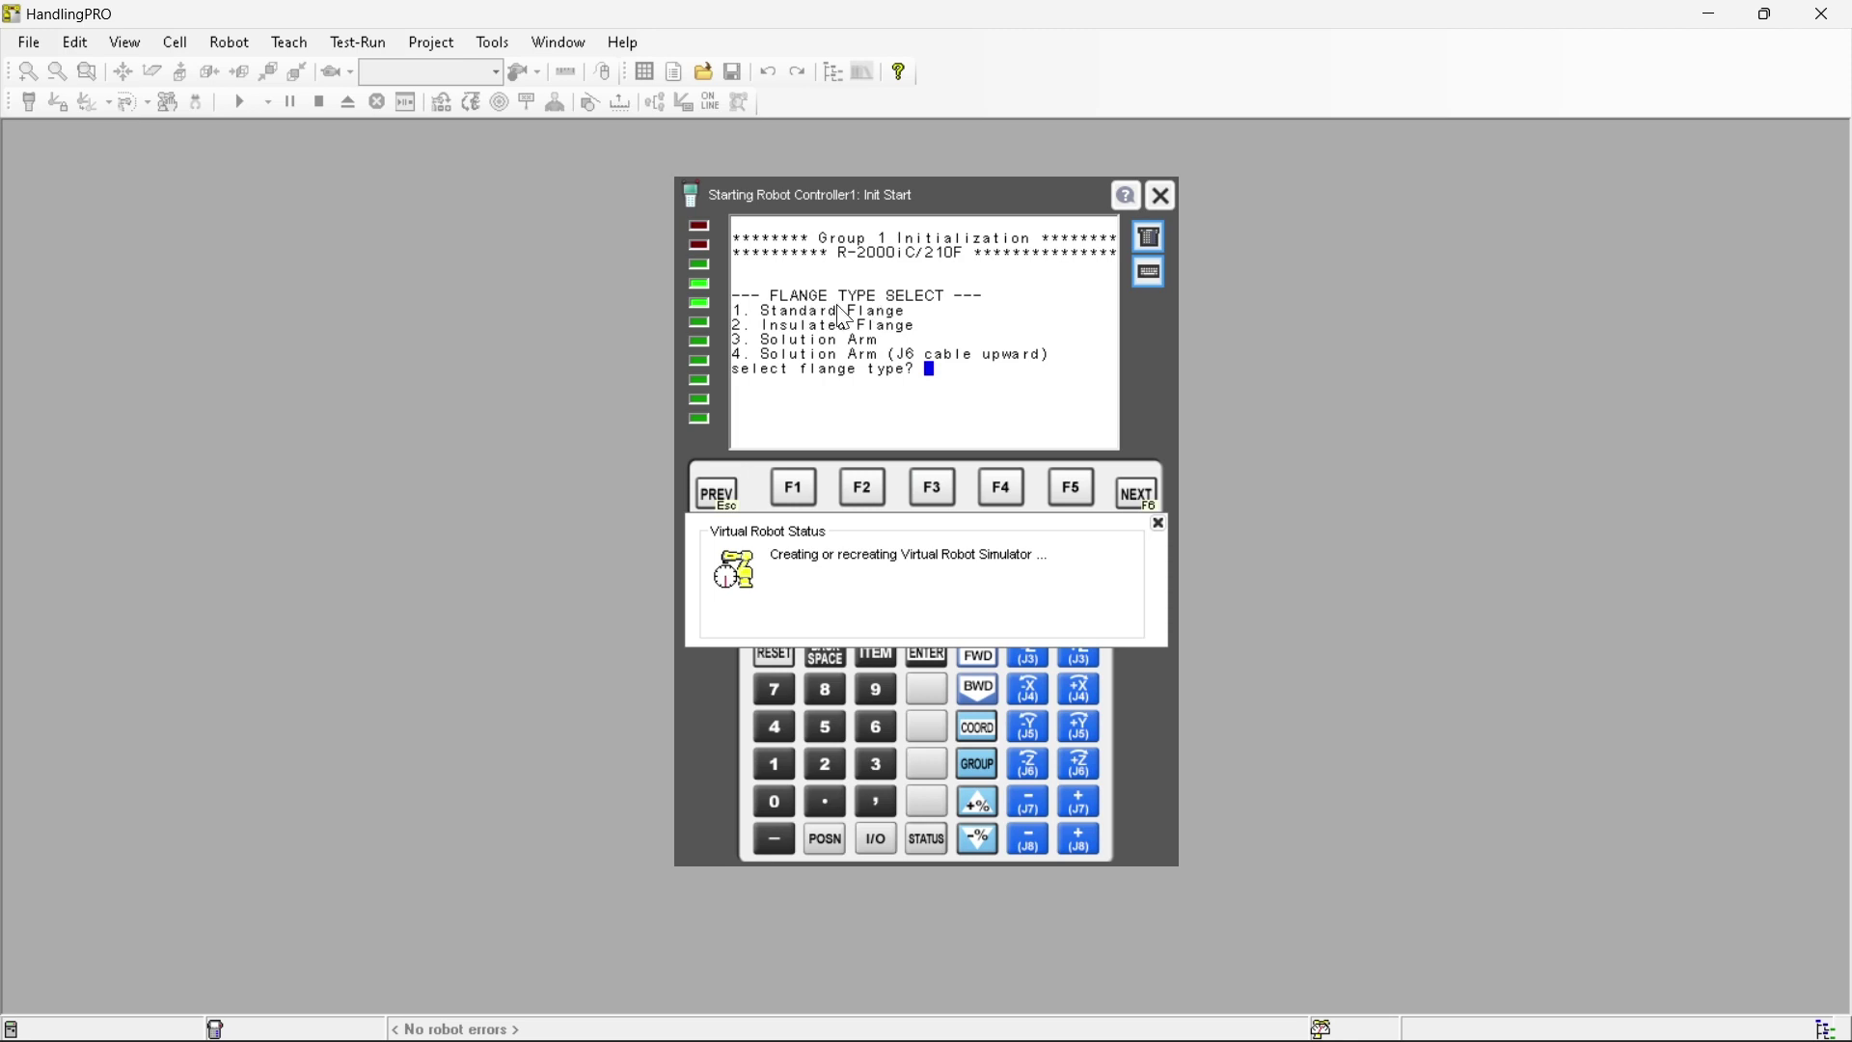
{"action": "type", "text": "1"}
{"action": "key", "text": "Return"}
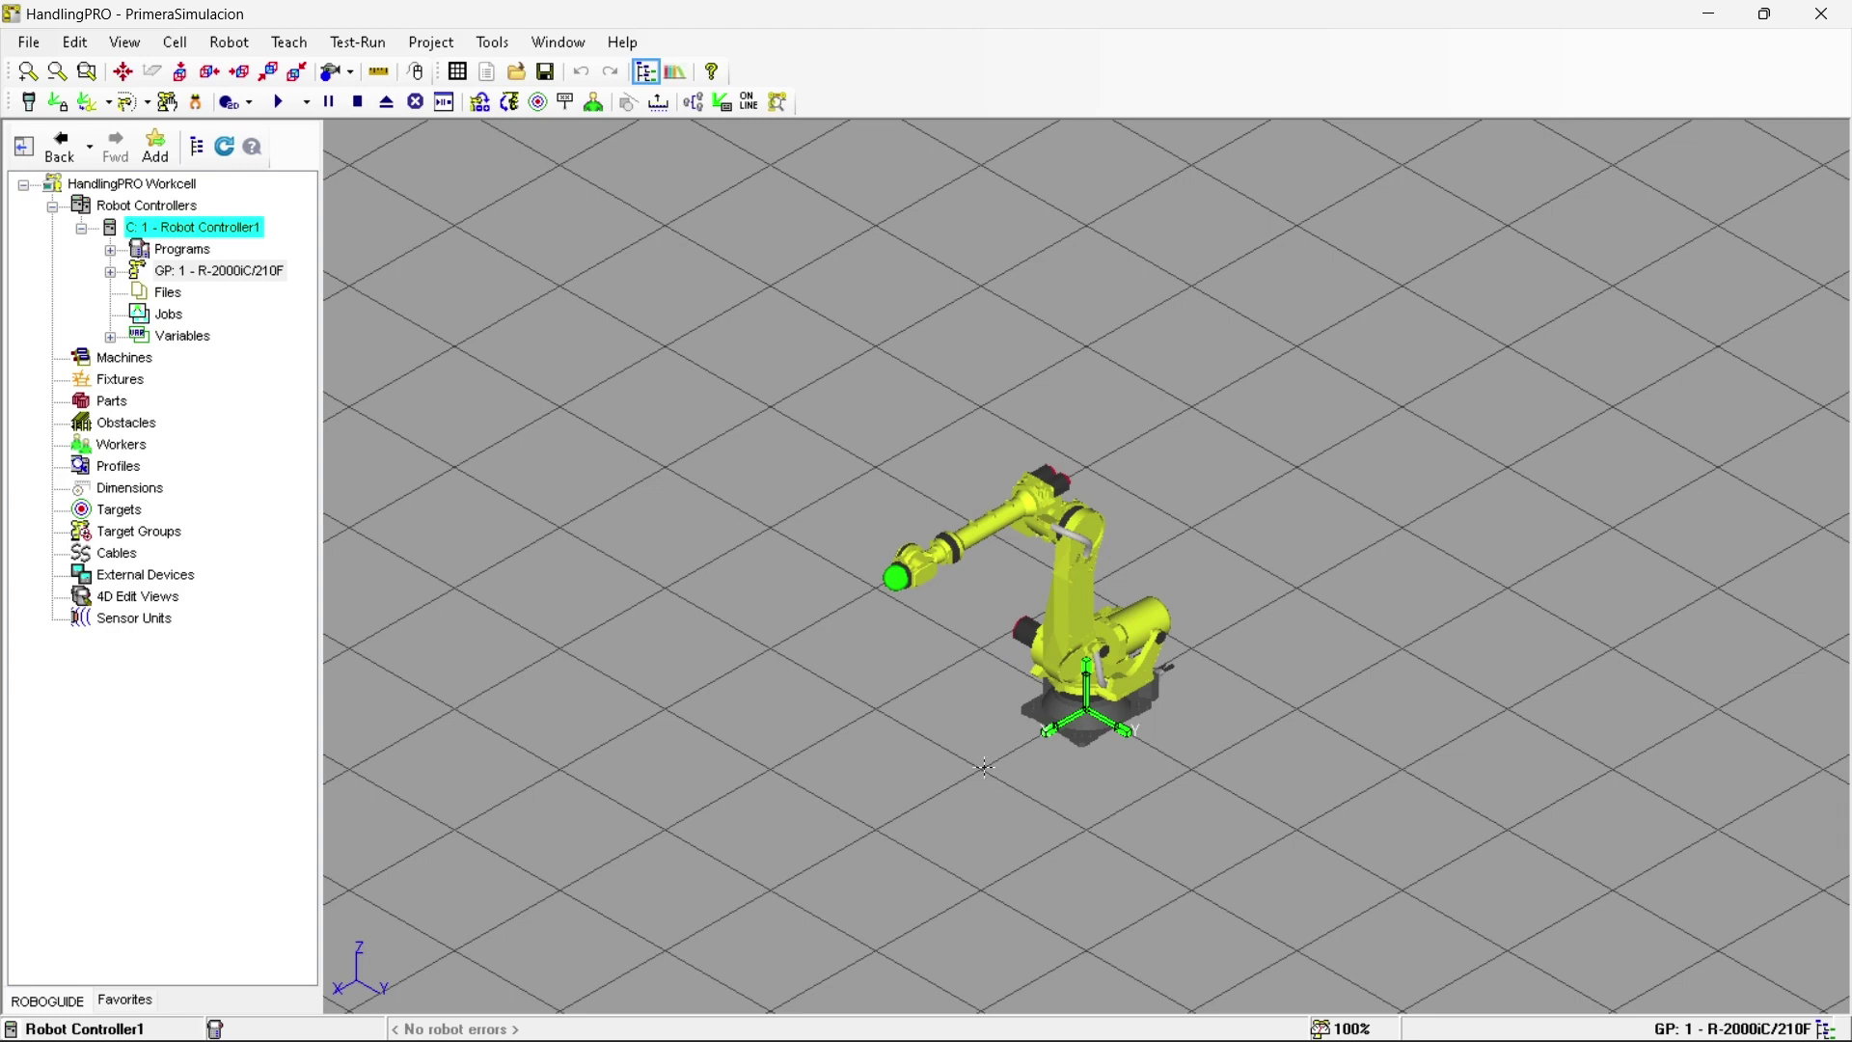
Inspect the robot in the 3D workcell, examining its base and origin frame up close and from the front
{"action": "scroll", "coordinate": [997, 695], "scroll_direction": "up", "scroll_amount": 5}
{"action": "scroll", "coordinate": [1004, 625], "scroll_direction": "down", "scroll_amount": 5}
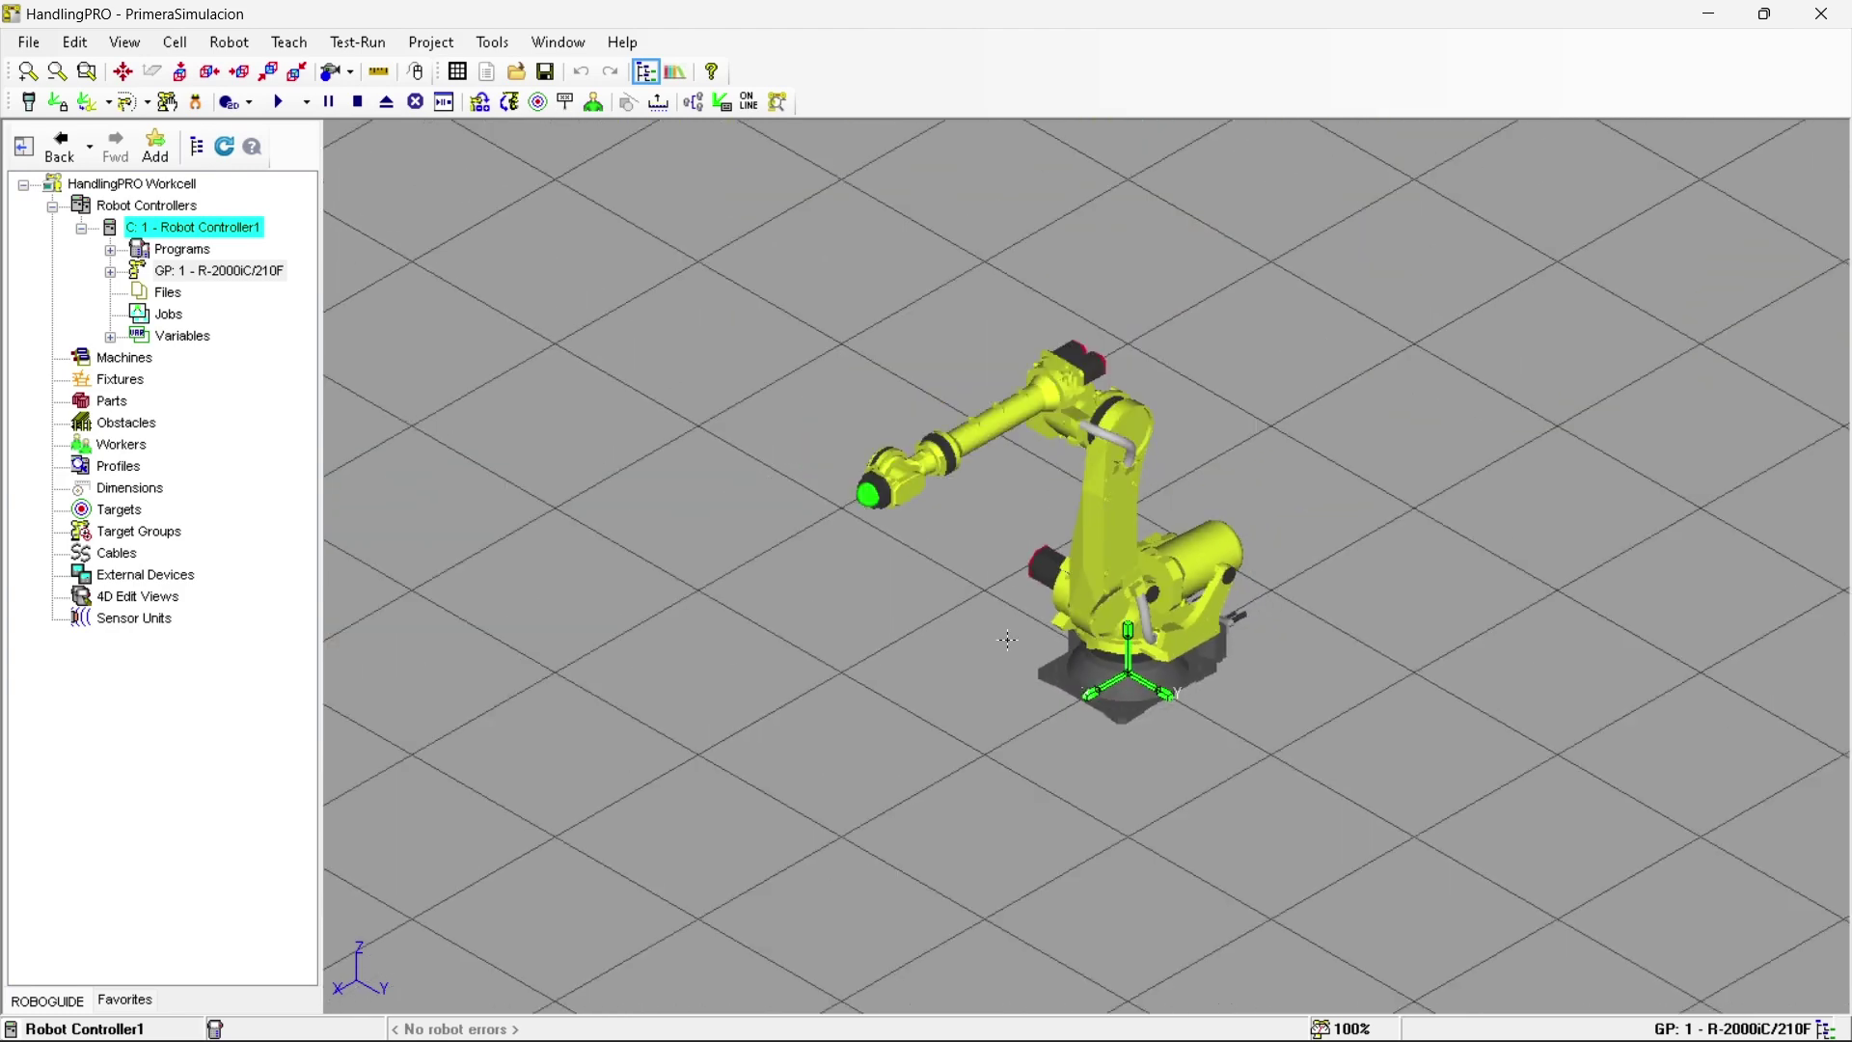
{"action": "scroll", "coordinate": [1061, 625], "scroll_direction": "up", "scroll_amount": 8}
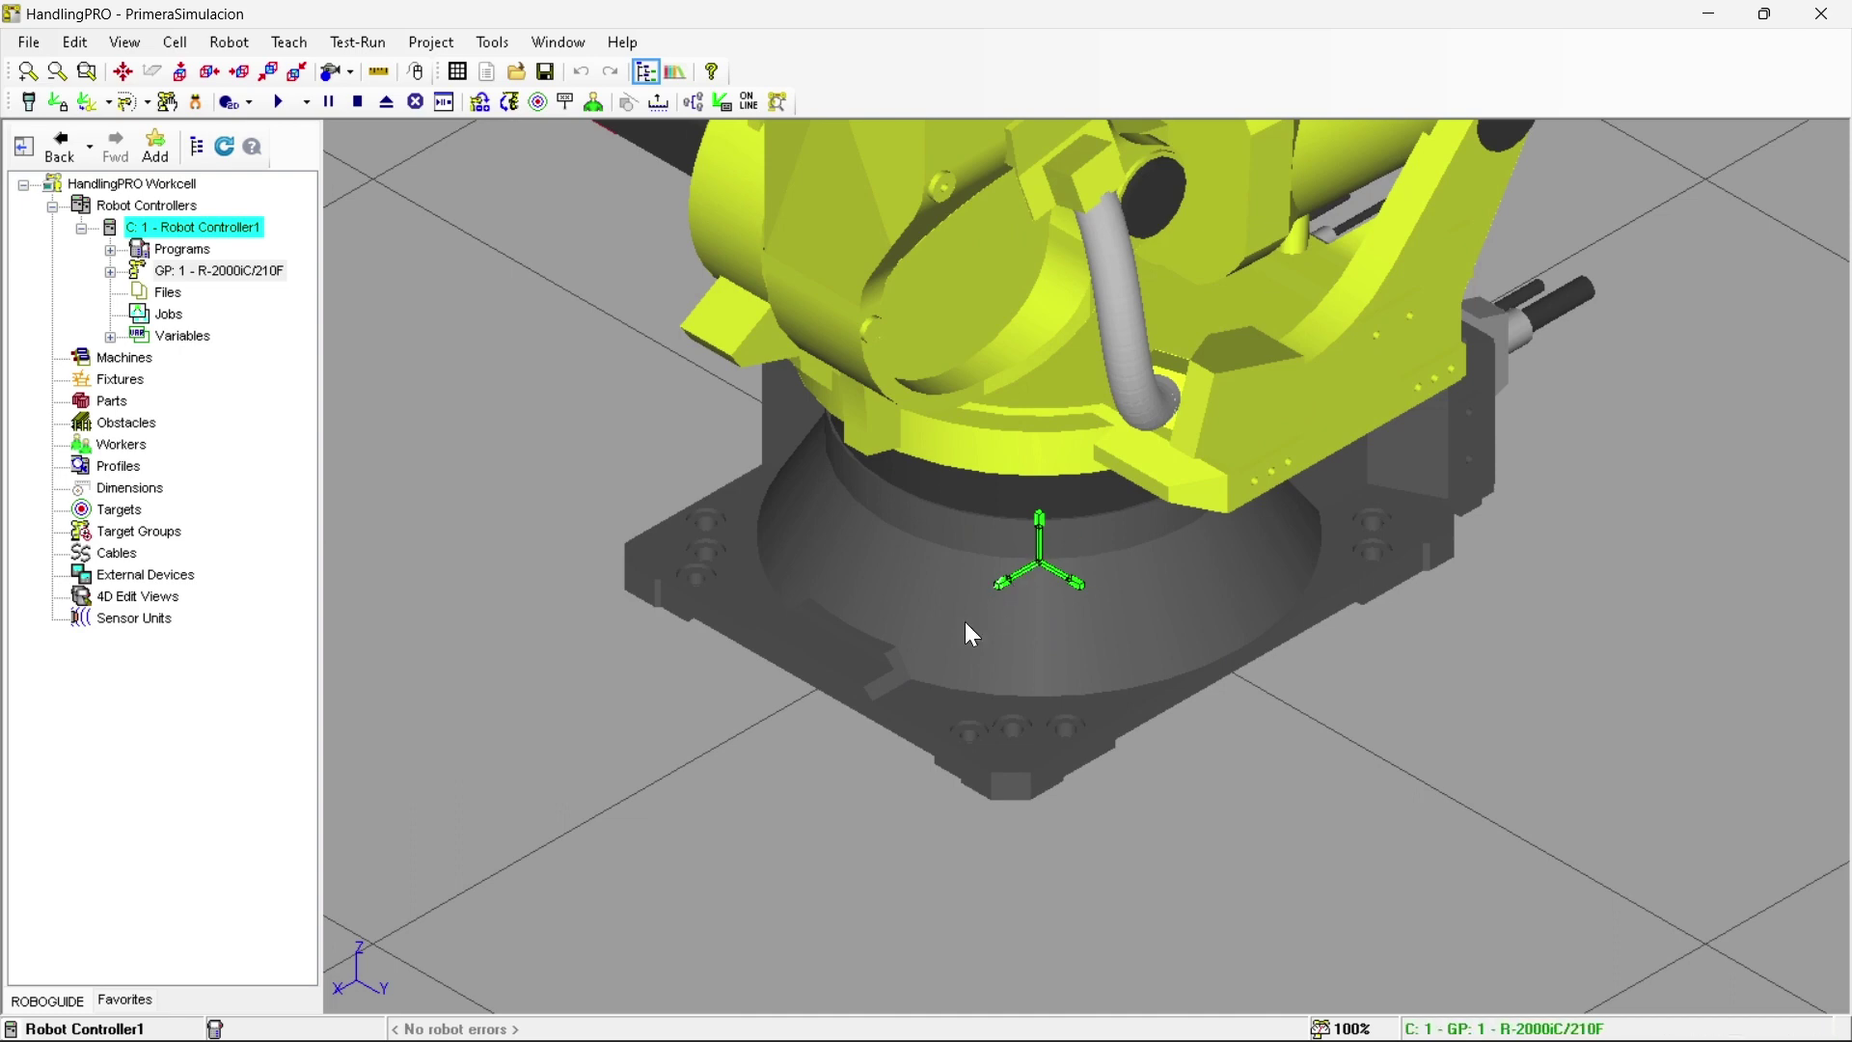
{"action": "right_click_drag", "start_coordinate": [968, 628], "coordinate": [765, 821]}
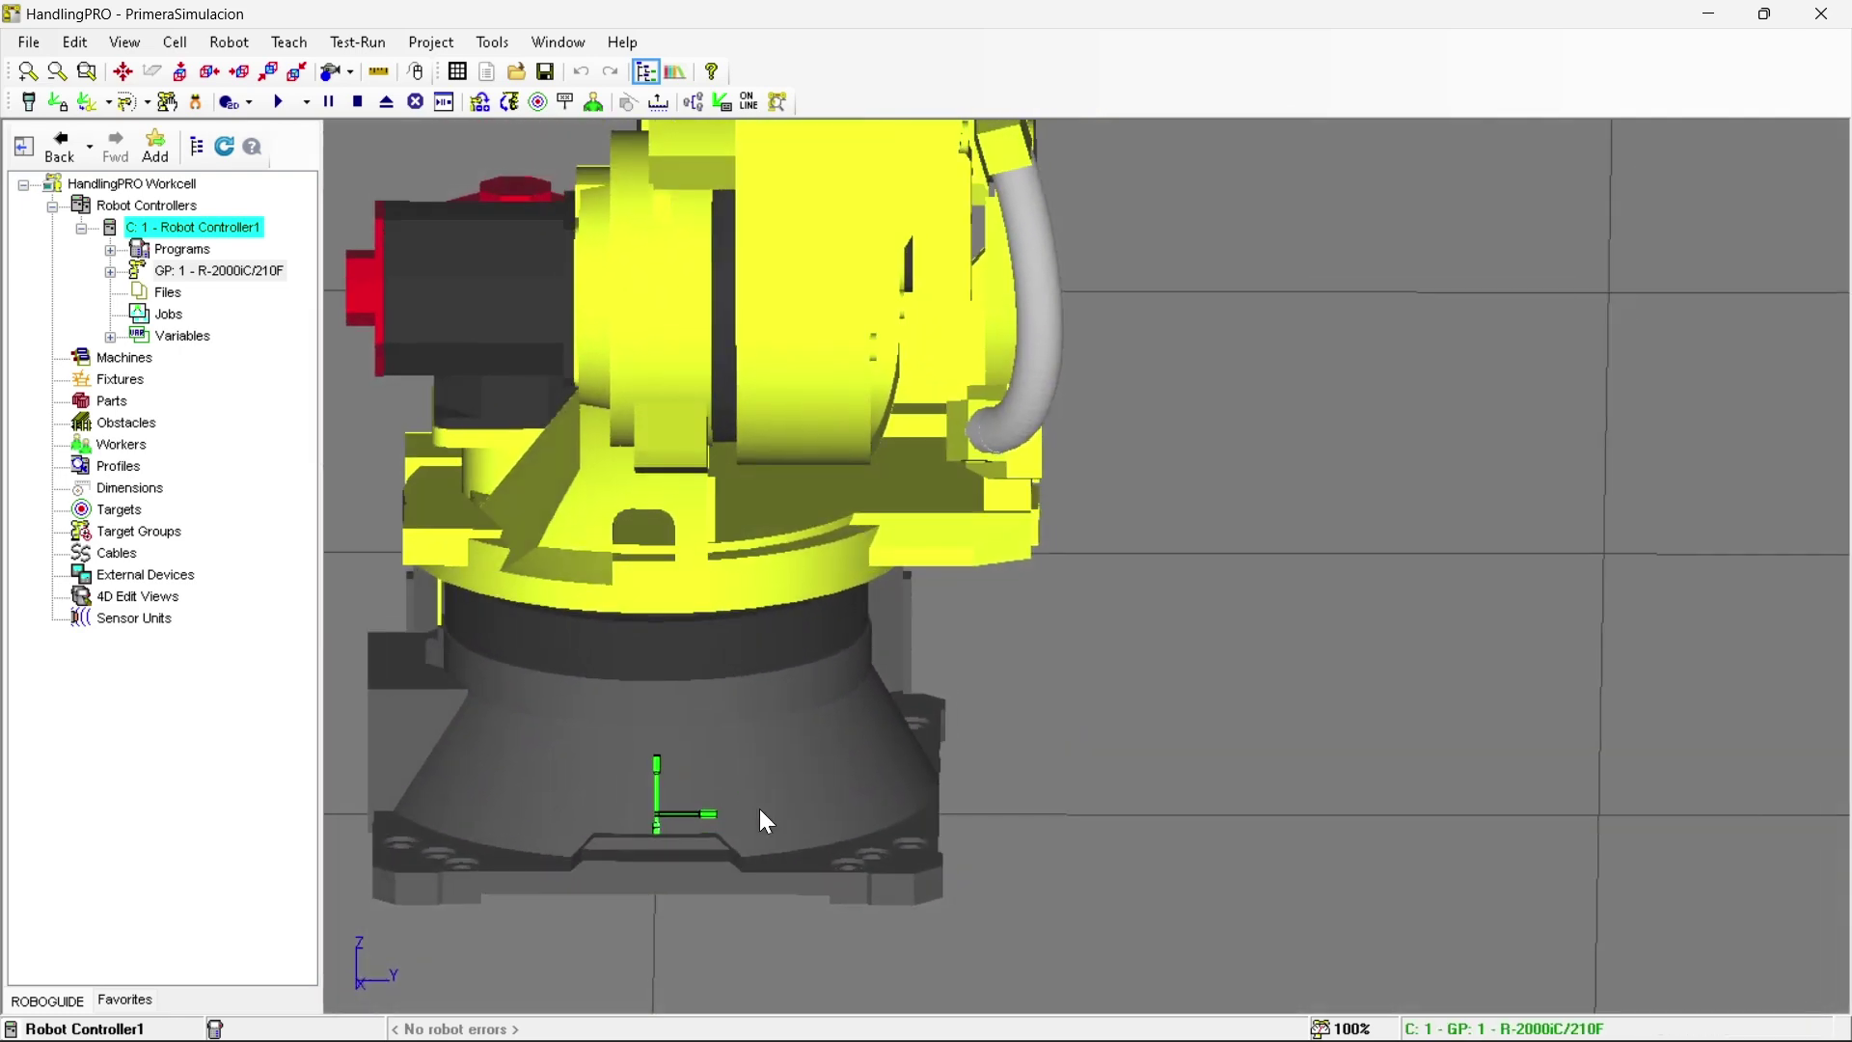
{"action": "scroll", "coordinate": [776, 753], "scroll_direction": "down", "scroll_amount": 5}
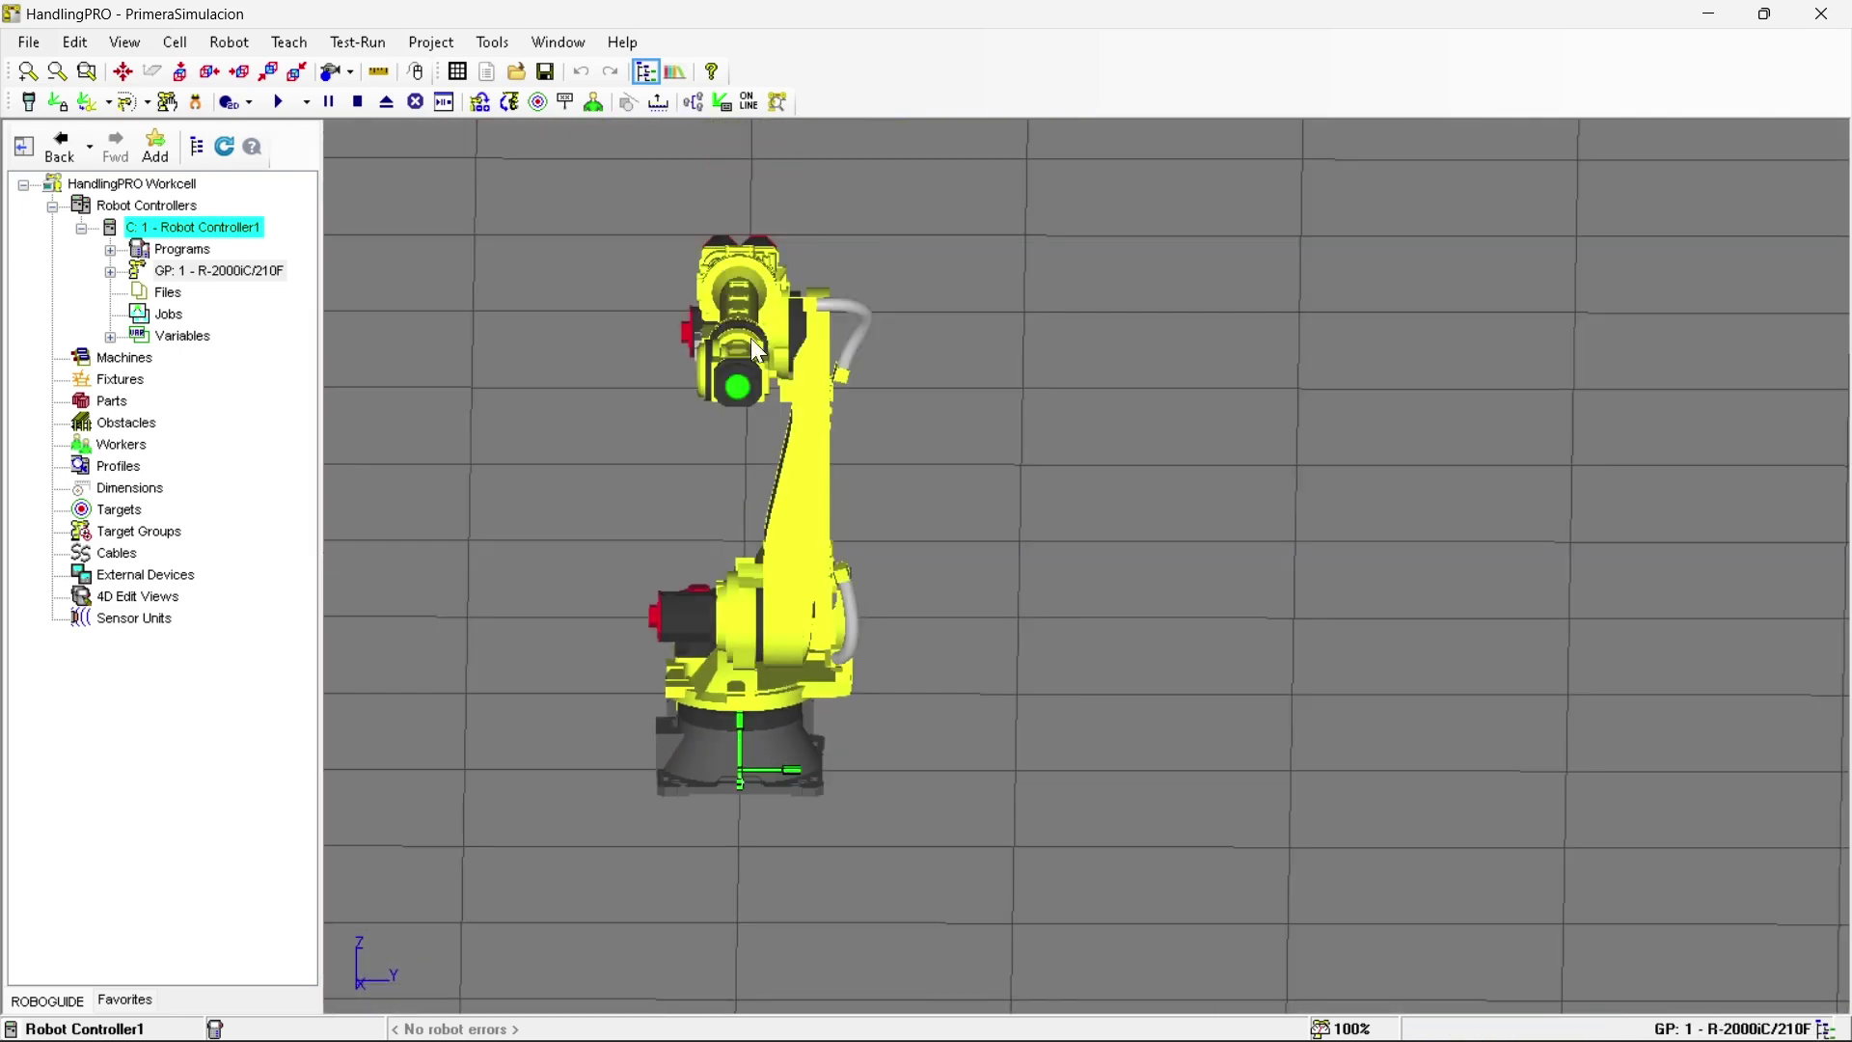
Select the tool center point on the robot's flange and examine its X, Y and Z axes from several angles
{"action": "scroll", "coordinate": [738, 403], "scroll_direction": "up", "scroll_amount": 3}
{"action": "scroll", "coordinate": [738, 403], "scroll_direction": "up", "scroll_amount": 3}
{"action": "left_click", "coordinate": [767, 401]}
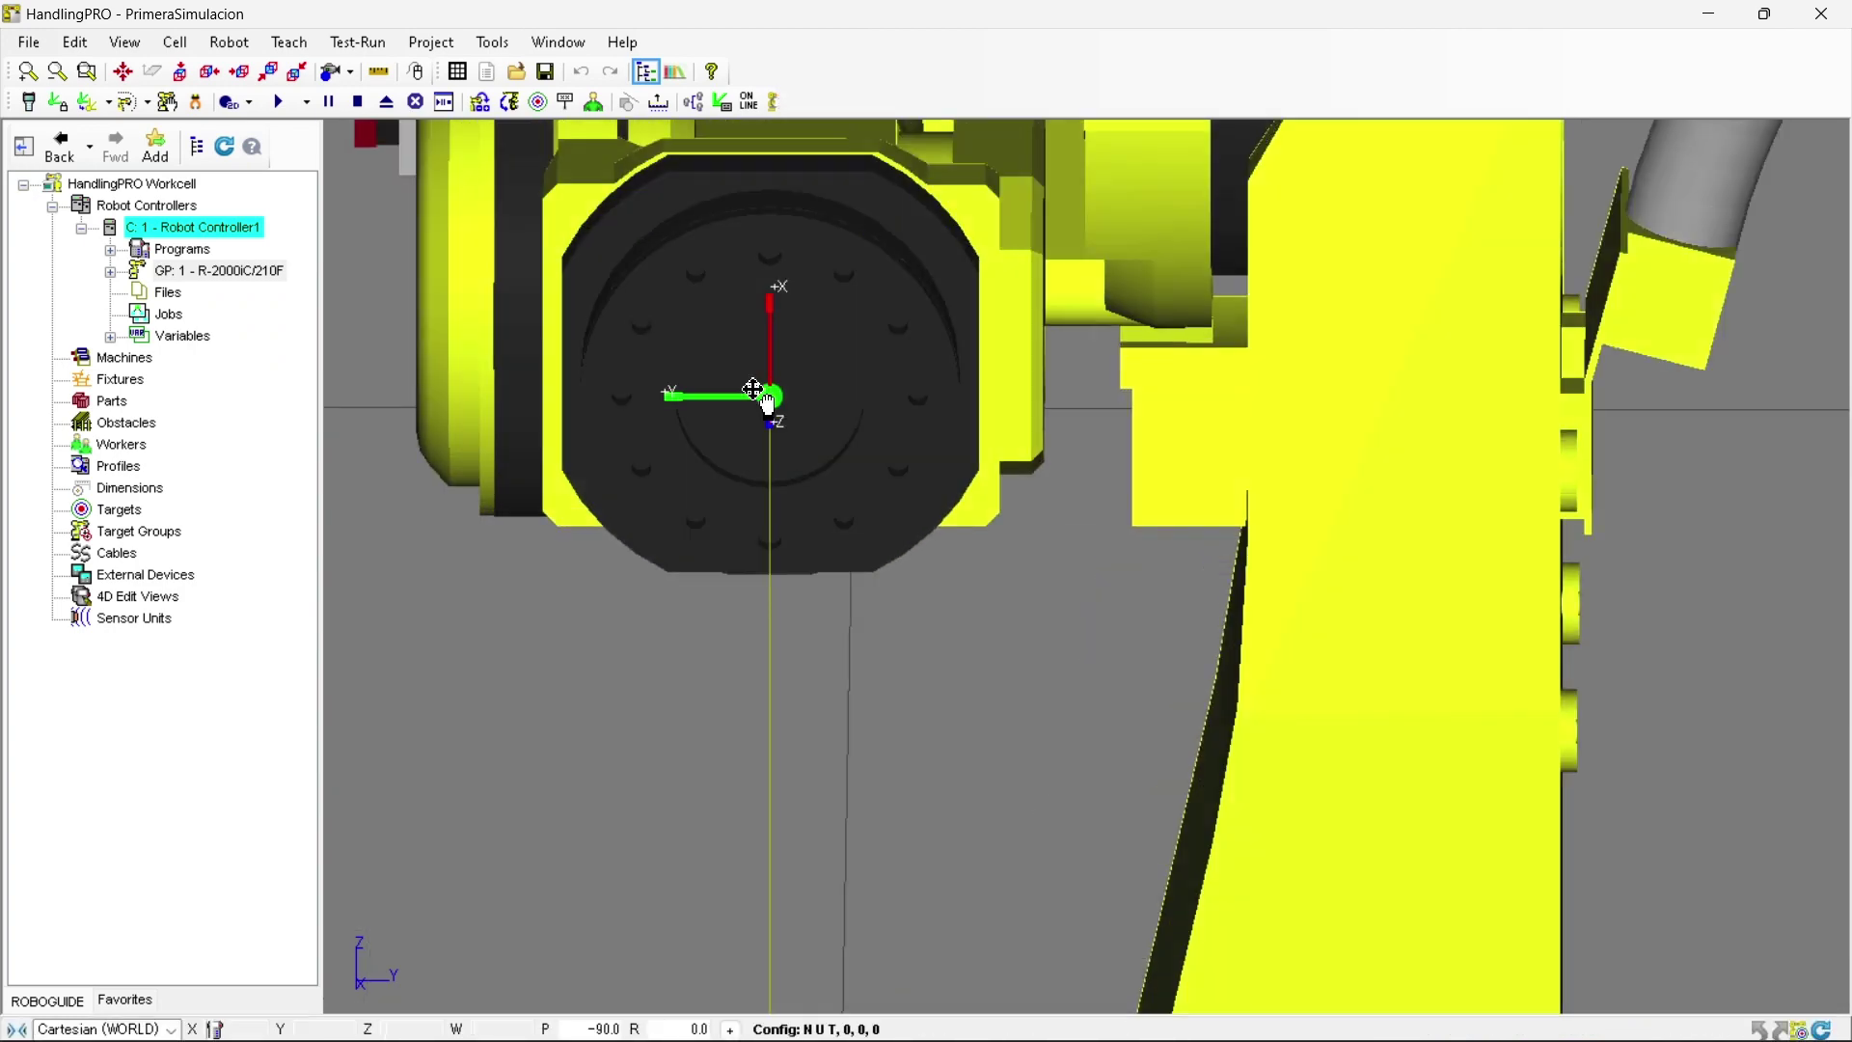
{"action": "scroll", "coordinate": [905, 530], "scroll_direction": "down", "scroll_amount": 4}
{"action": "right_click_drag", "start_coordinate": [974, 664], "coordinate": [975, 448]}
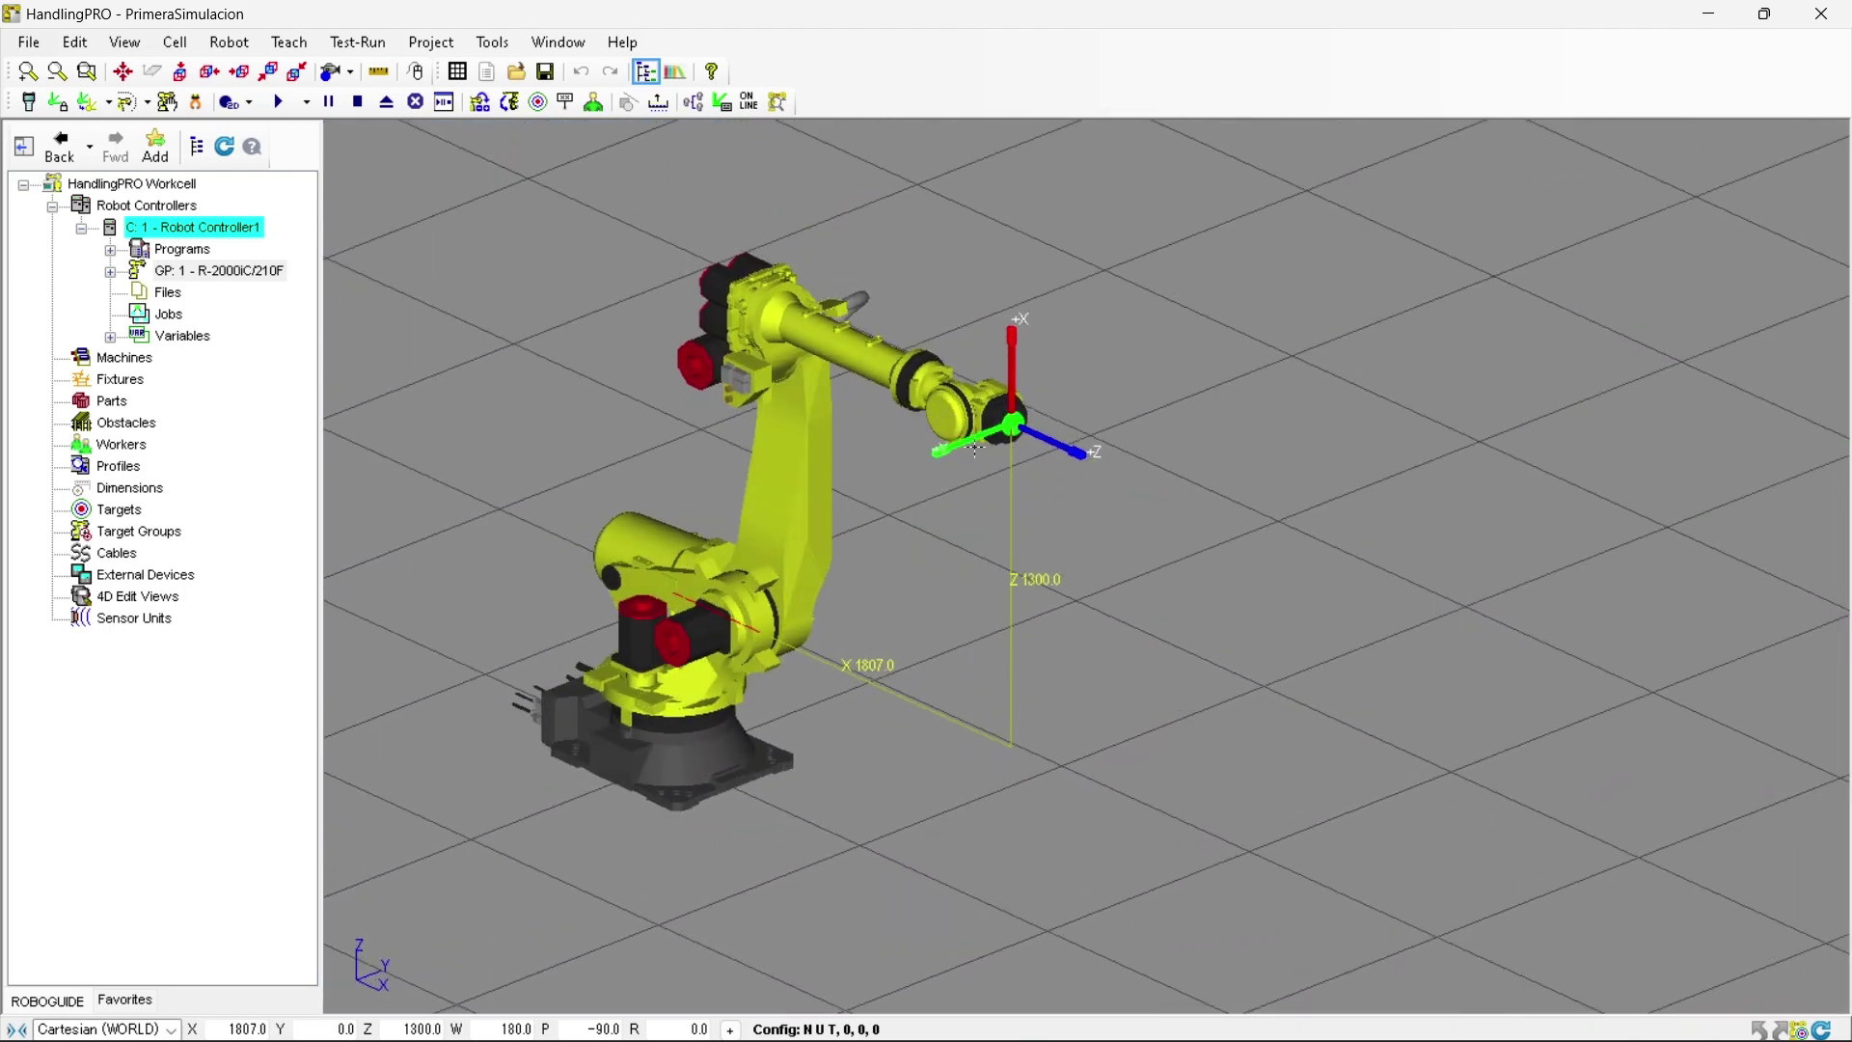
{"action": "scroll", "coordinate": [1042, 476], "scroll_direction": "up", "scroll_amount": 6}
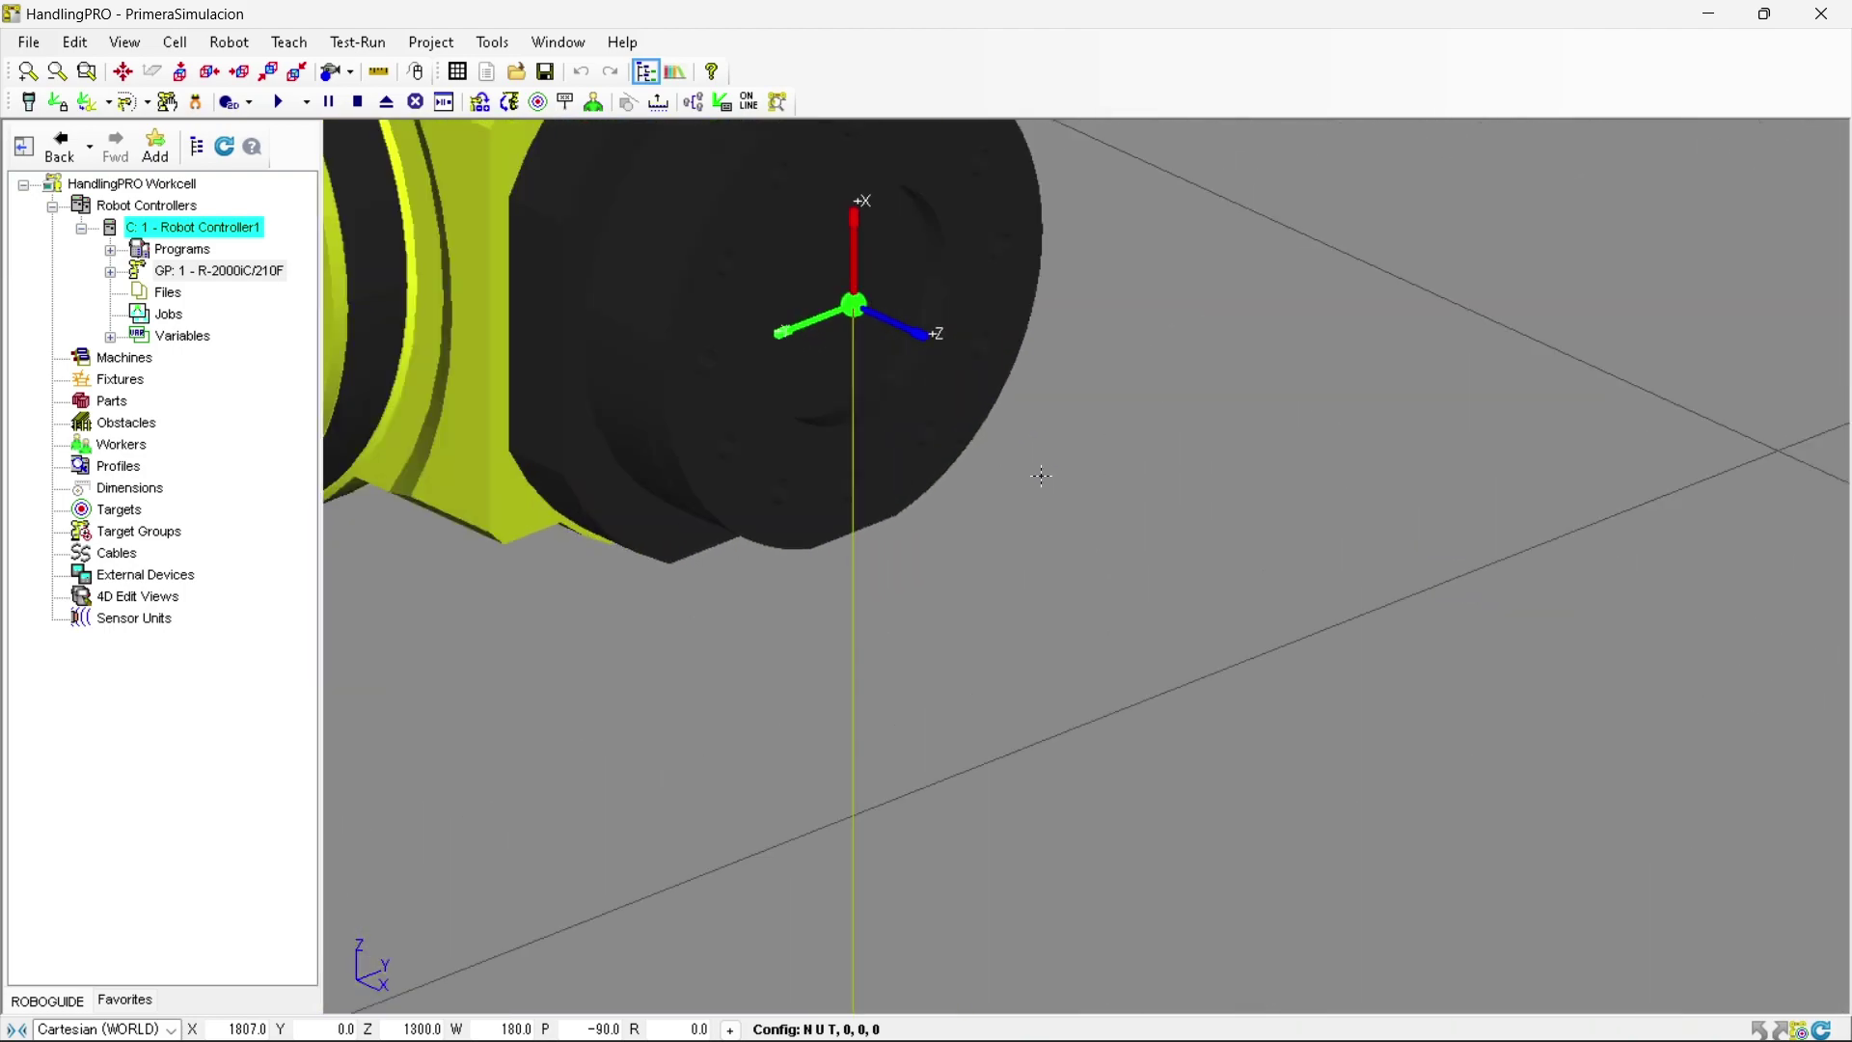
{"action": "scroll", "coordinate": [992, 675], "scroll_direction": "down", "scroll_amount": 5}
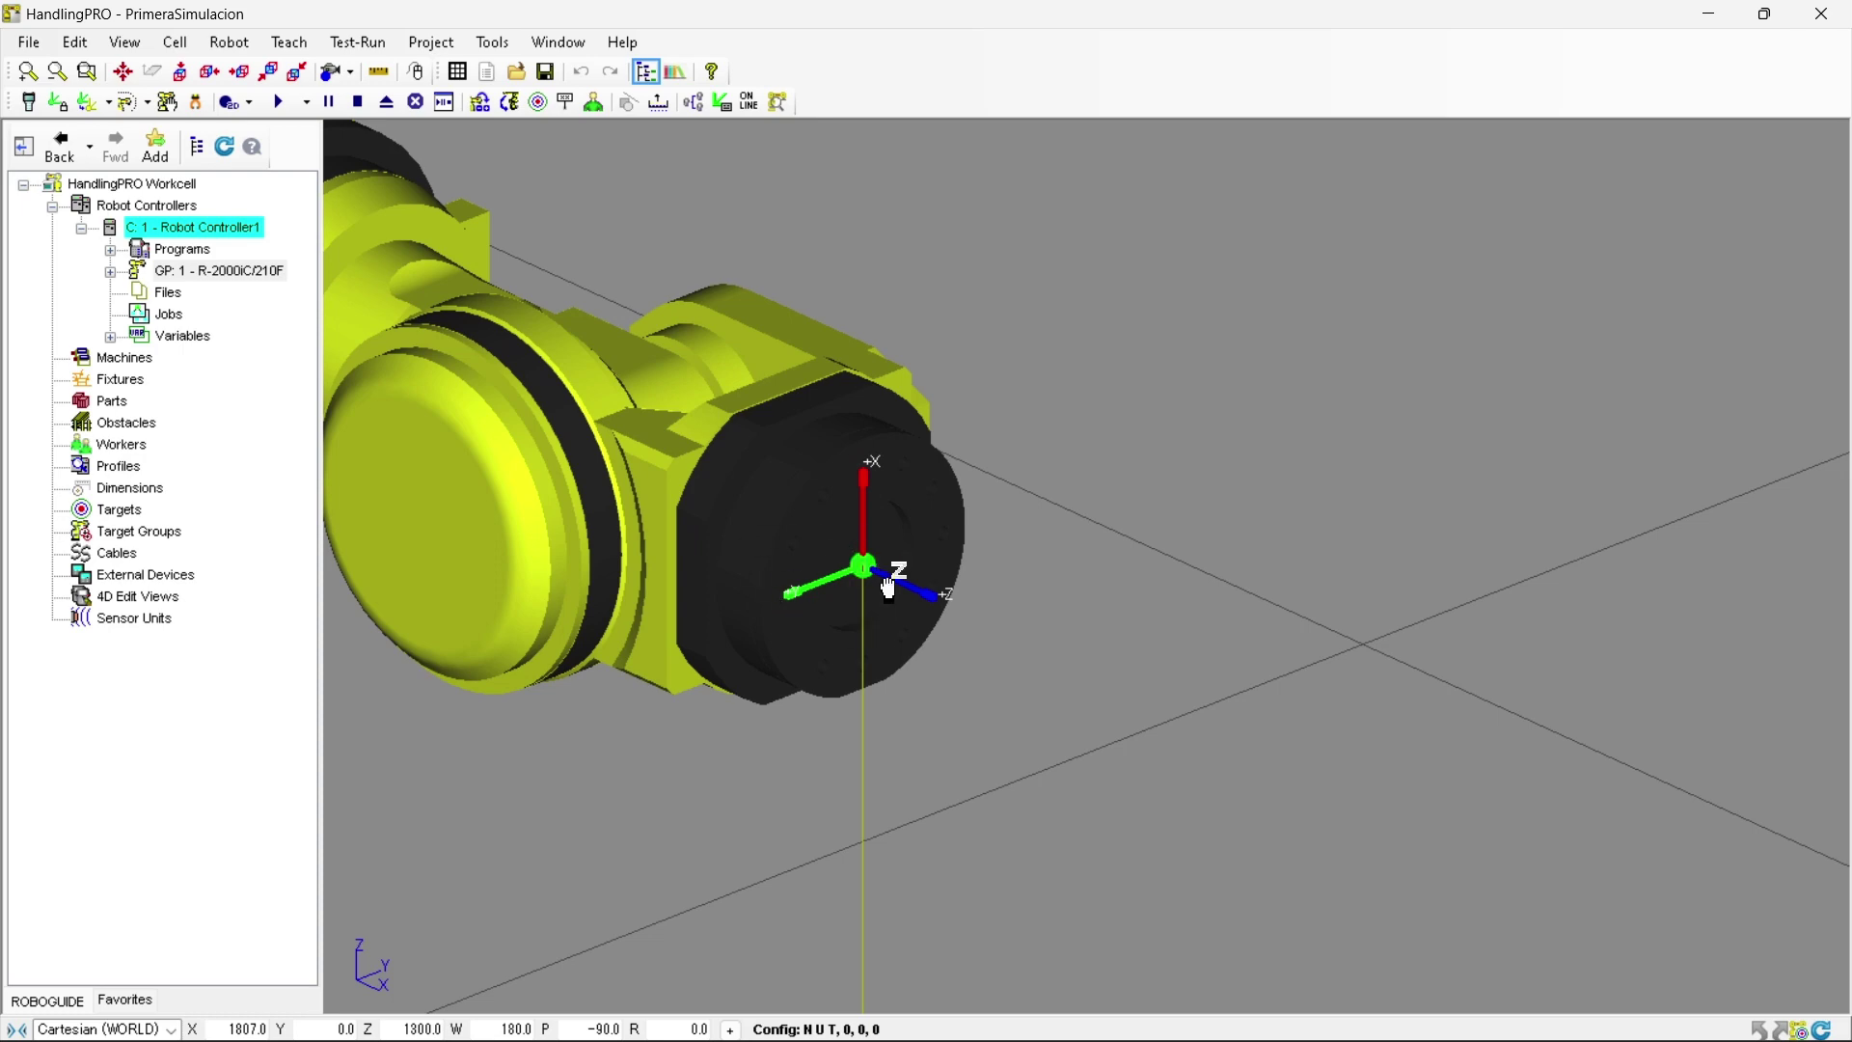
{"action": "scroll", "coordinate": [888, 542], "scroll_direction": "down", "scroll_amount": 10}
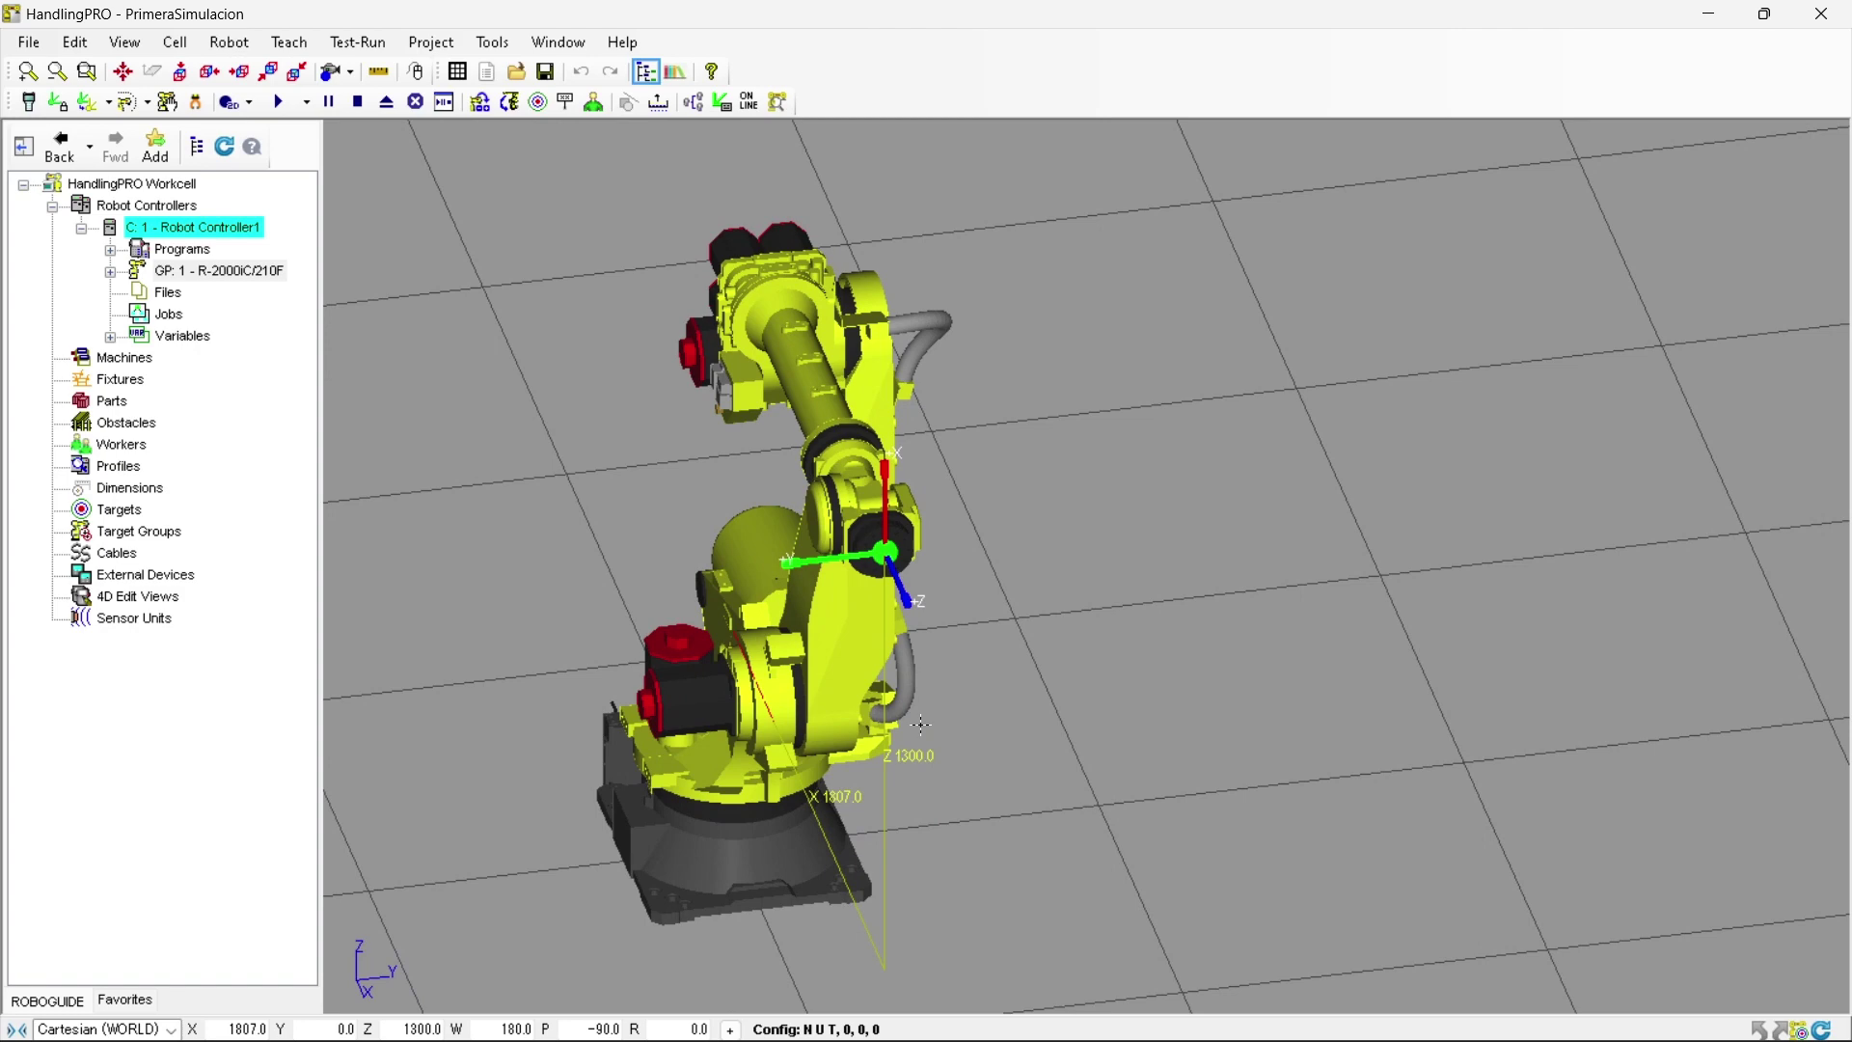
{"action": "right_click_drag", "start_coordinate": [921, 724], "coordinate": [1081, 656]}
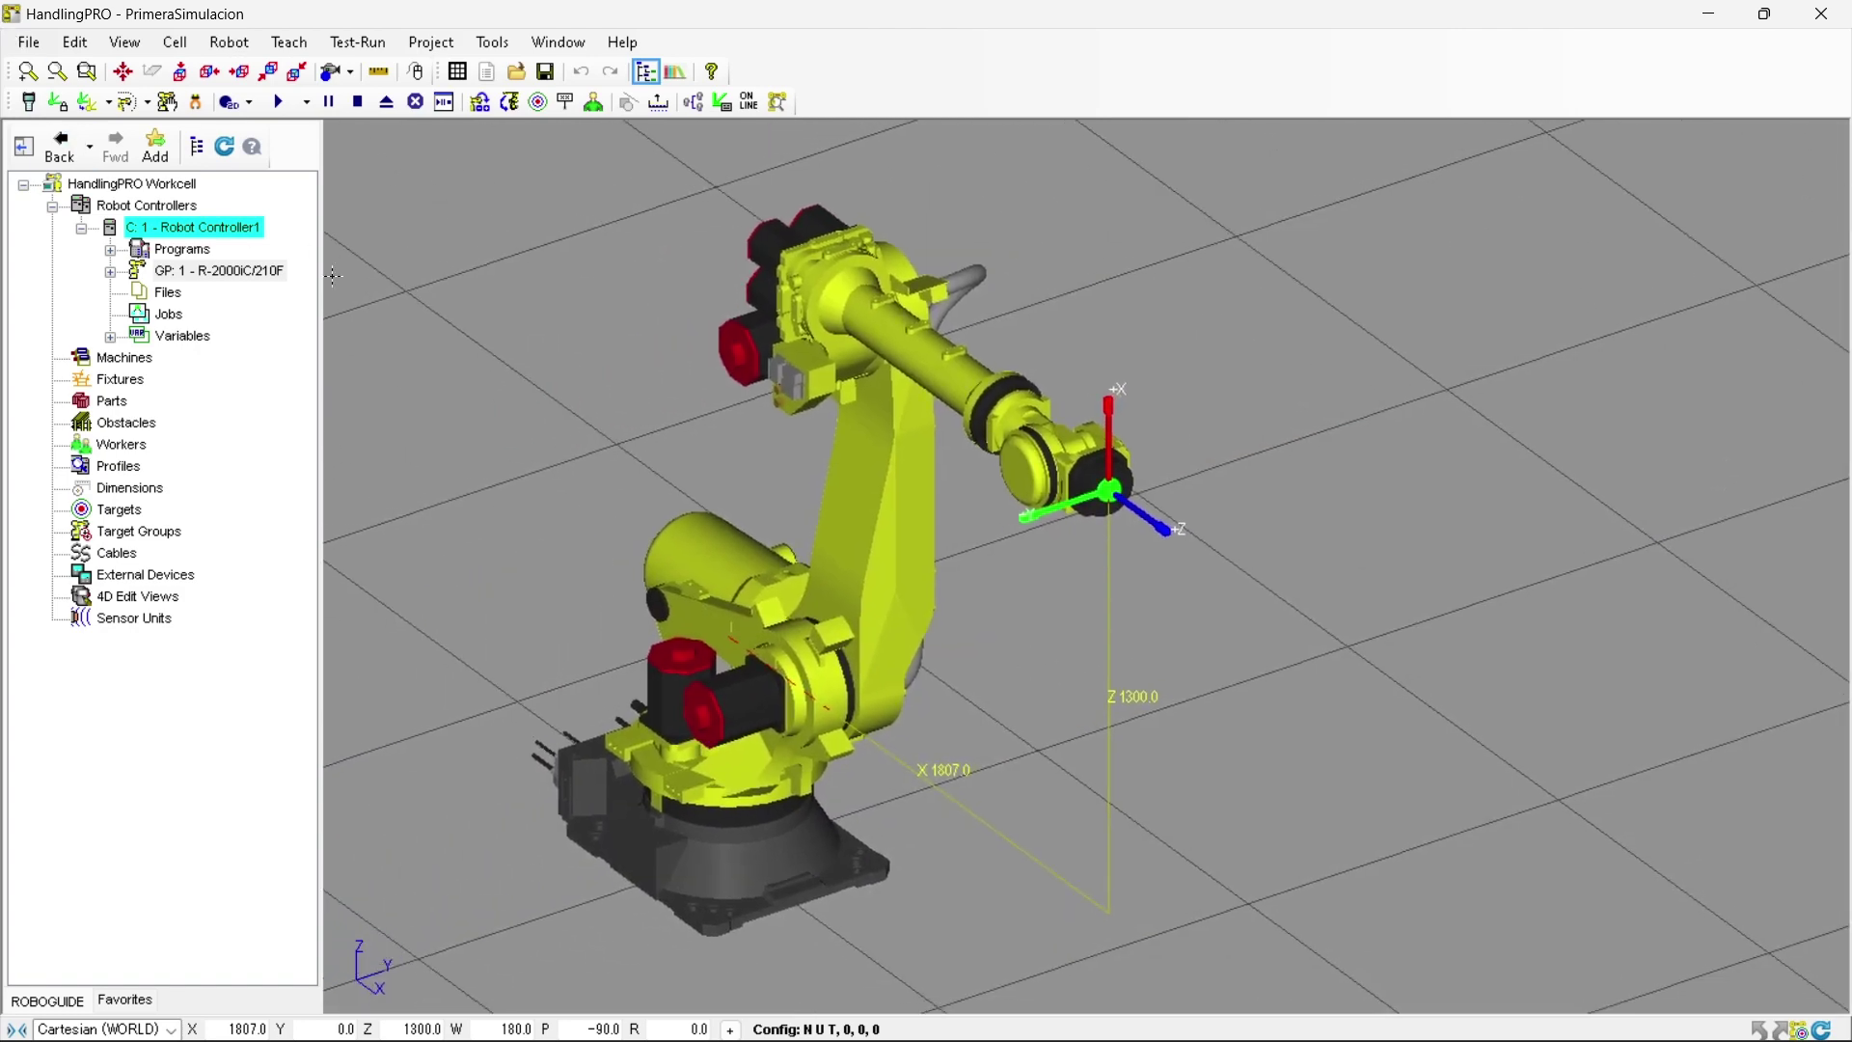
Open the virtual teach pendant for Robot Controller1 and enlarge its keypad area
{"action": "left_click", "coordinate": [35, 114]}
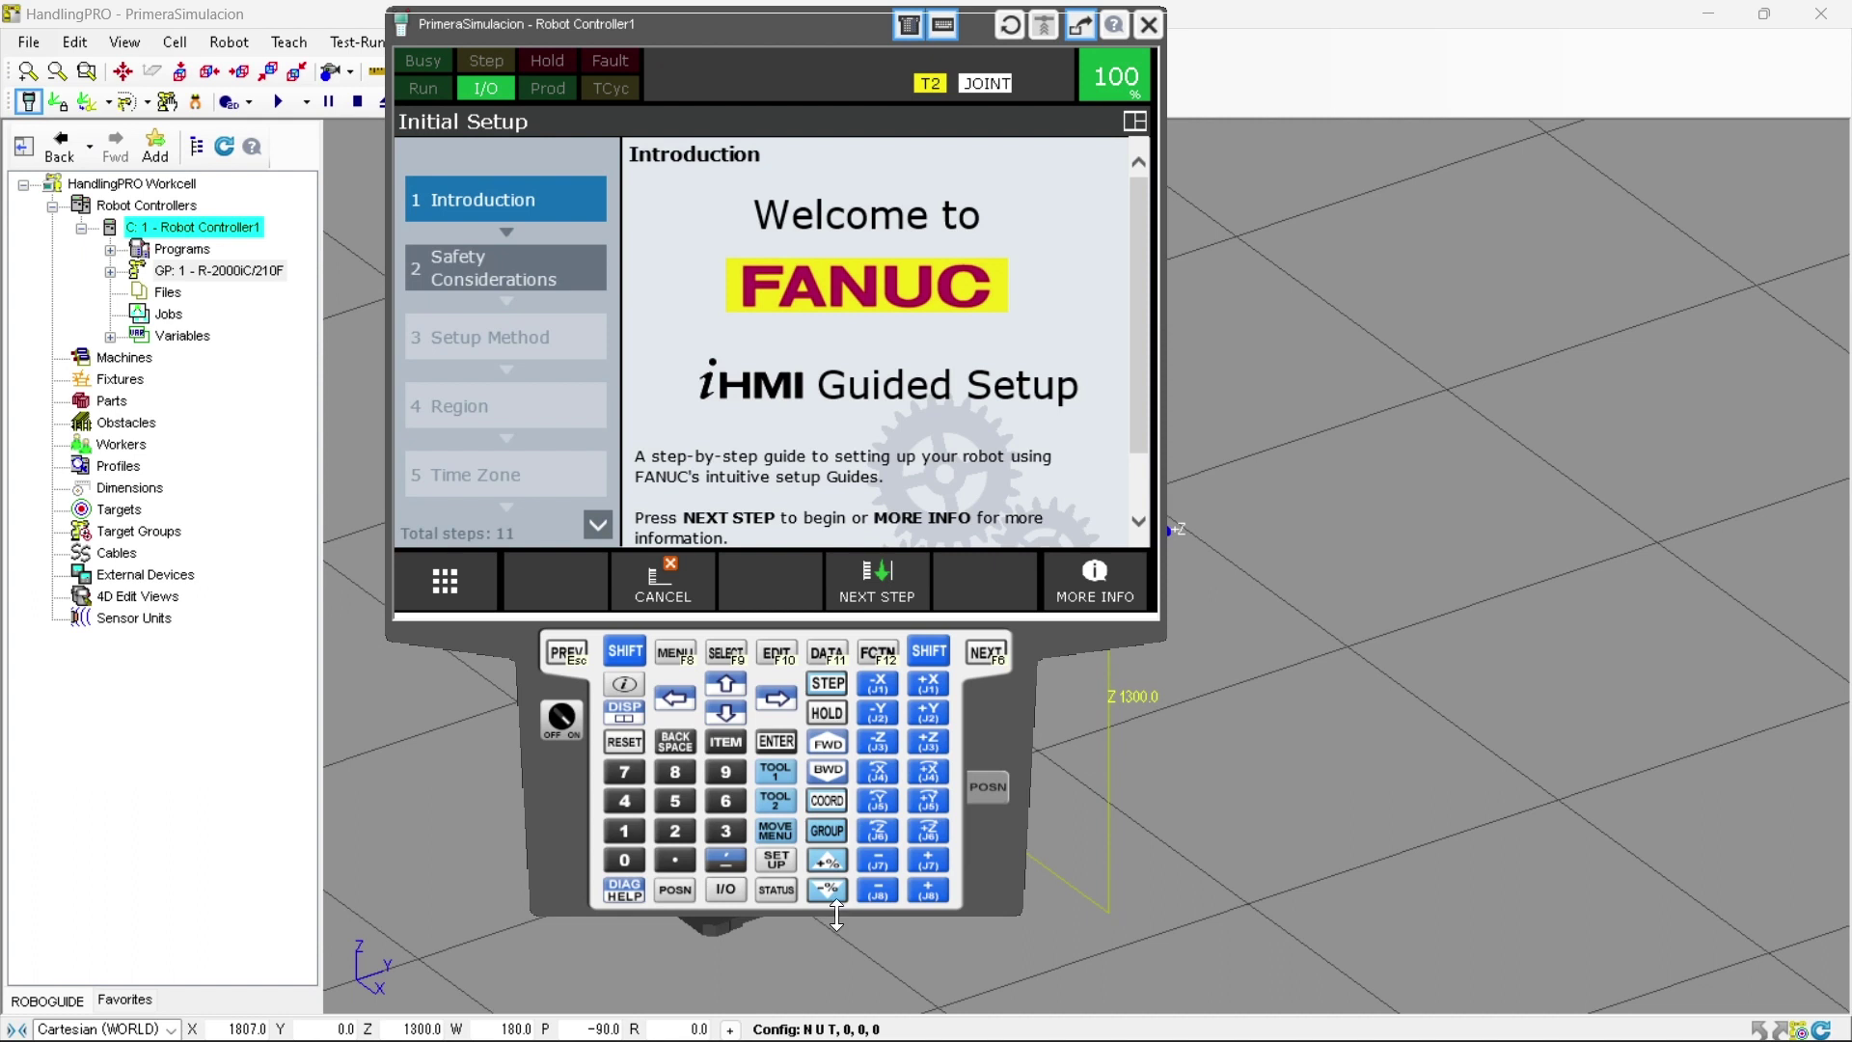
{"action": "left_click_drag", "start_coordinate": [837, 923], "coordinate": [839, 998]}
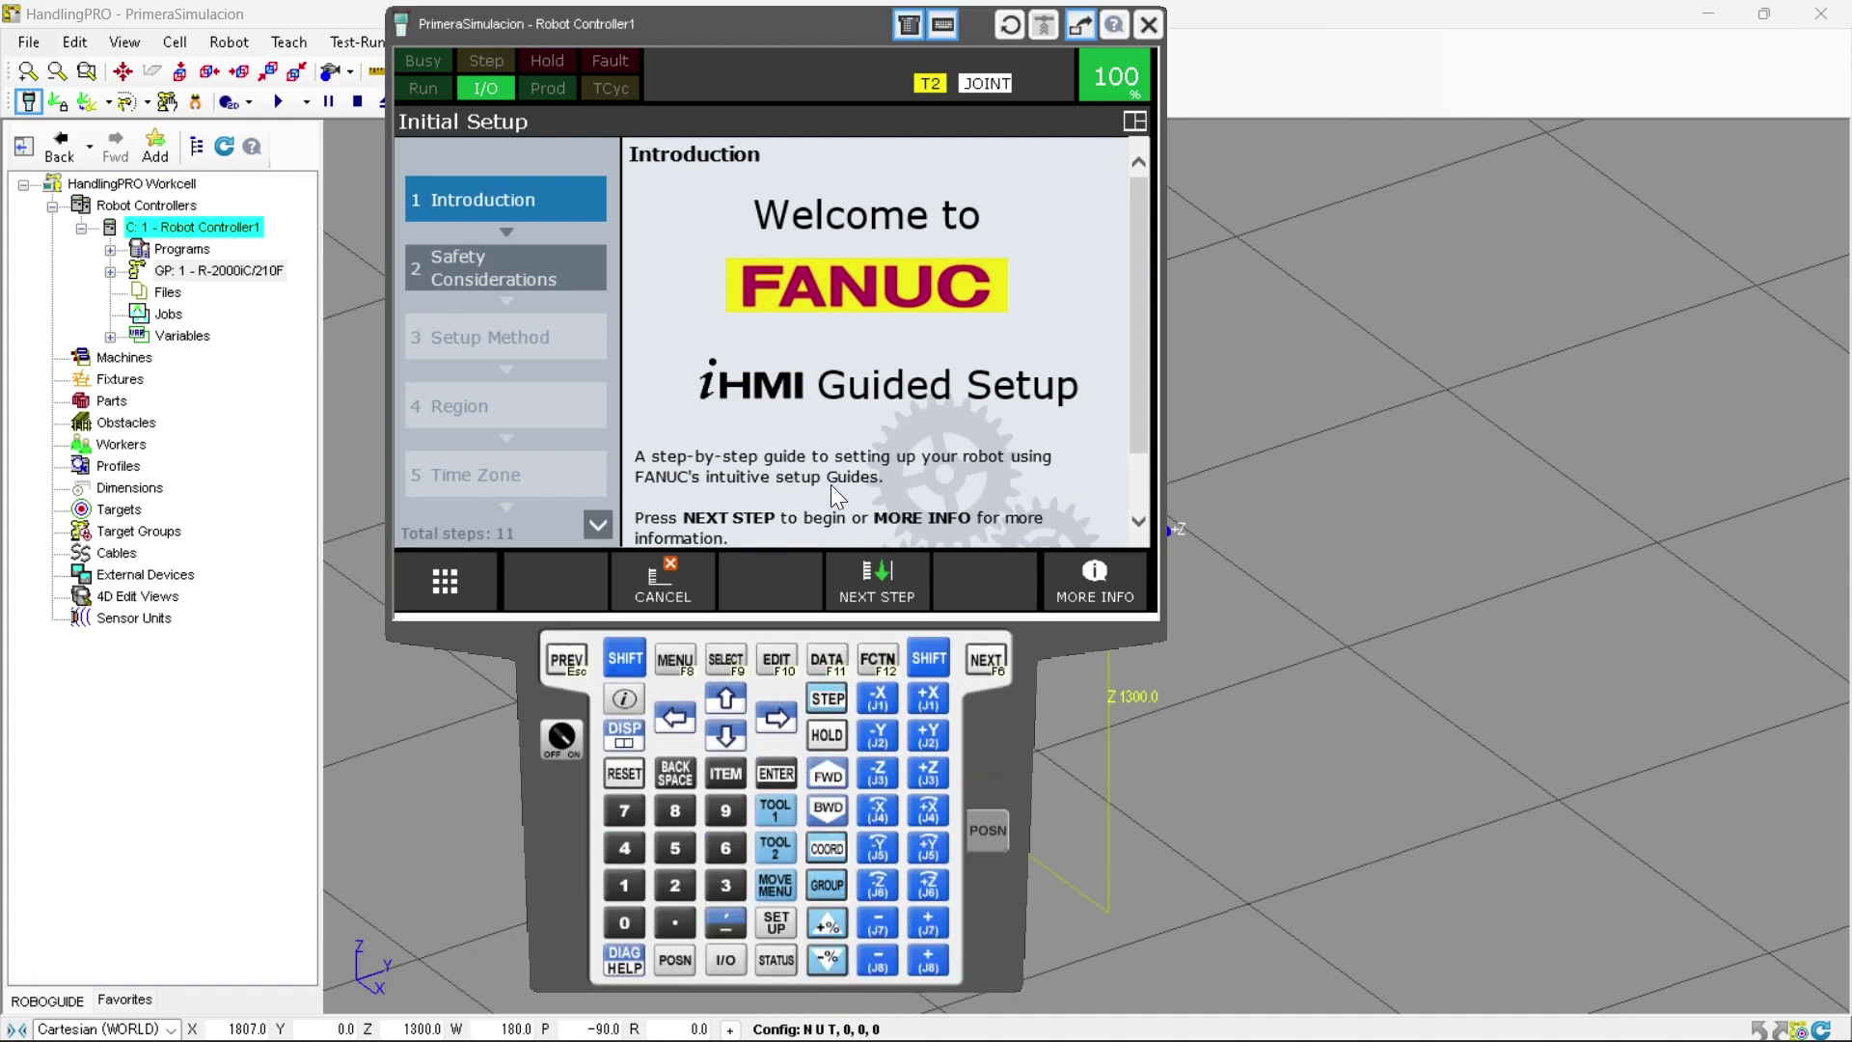